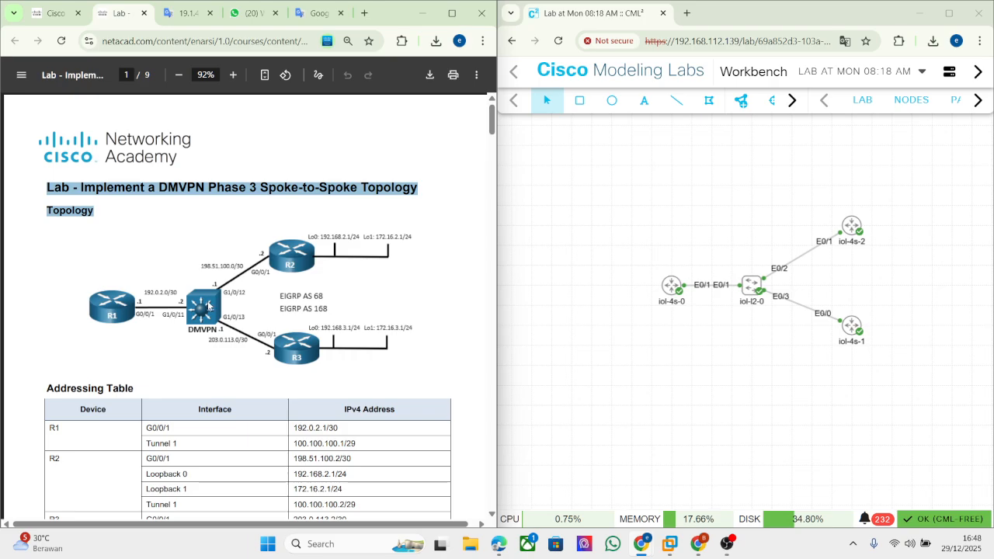
# Review the topology, background and Phase 1 versus Phase 3 tunnel diagrams in the DMVPN lab guide and its Indonesian translation
pyautogui.scroll(-15, 208, 307)
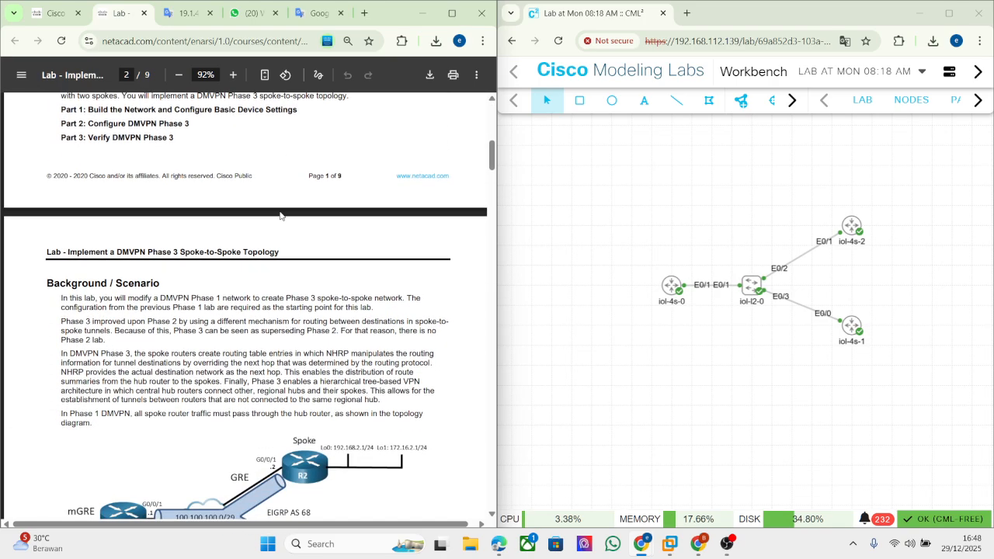
pyautogui.scroll(-3, 157, 320)
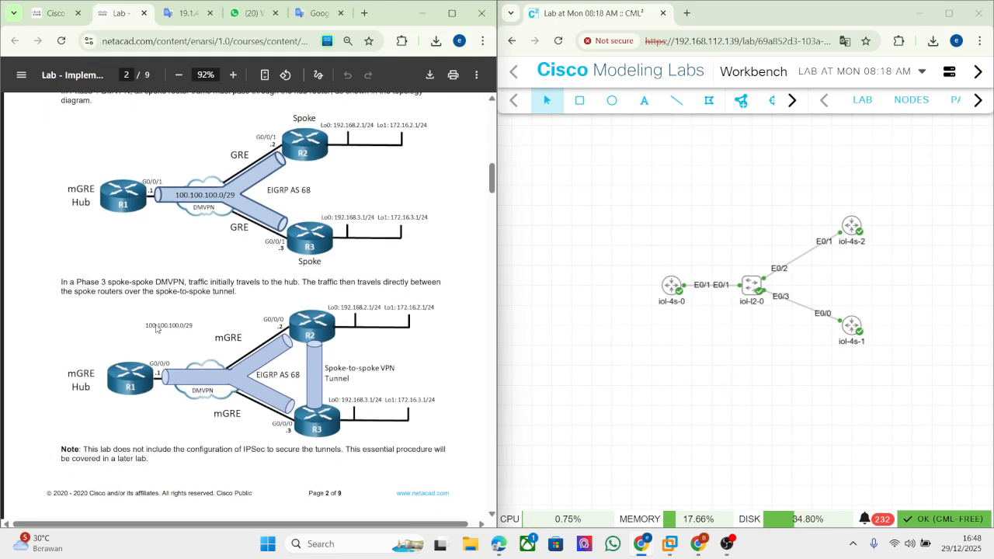
pyautogui.scroll(3, 159, 310)
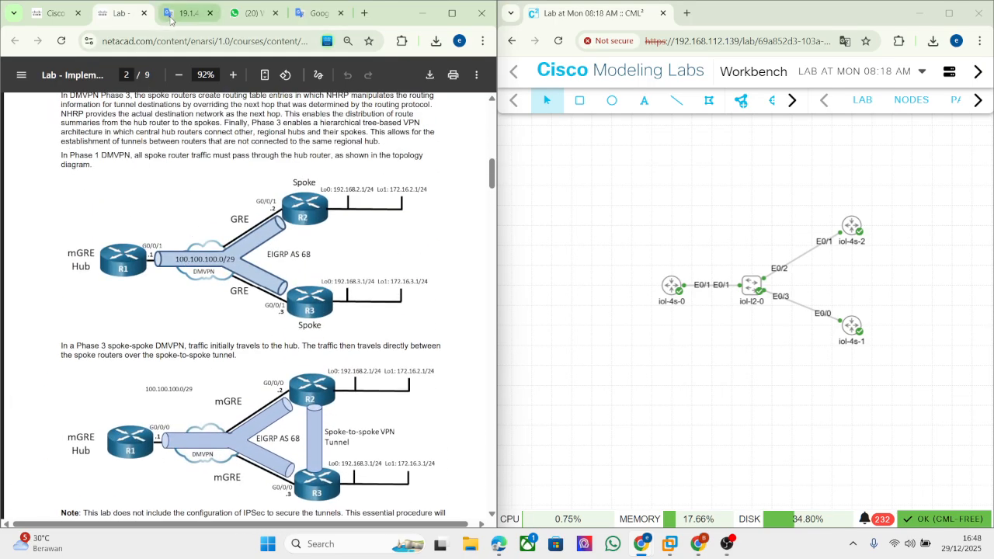
pyautogui.hotkey('ctrl', 'Tab')
pyautogui.scroll(-10, 156, 302)
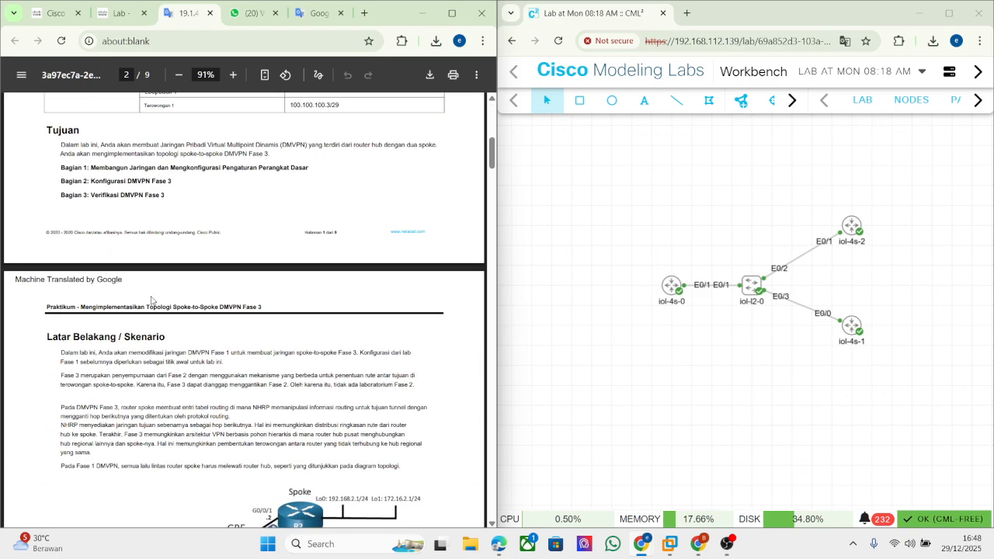
pyautogui.scroll(-2, 63, 325)
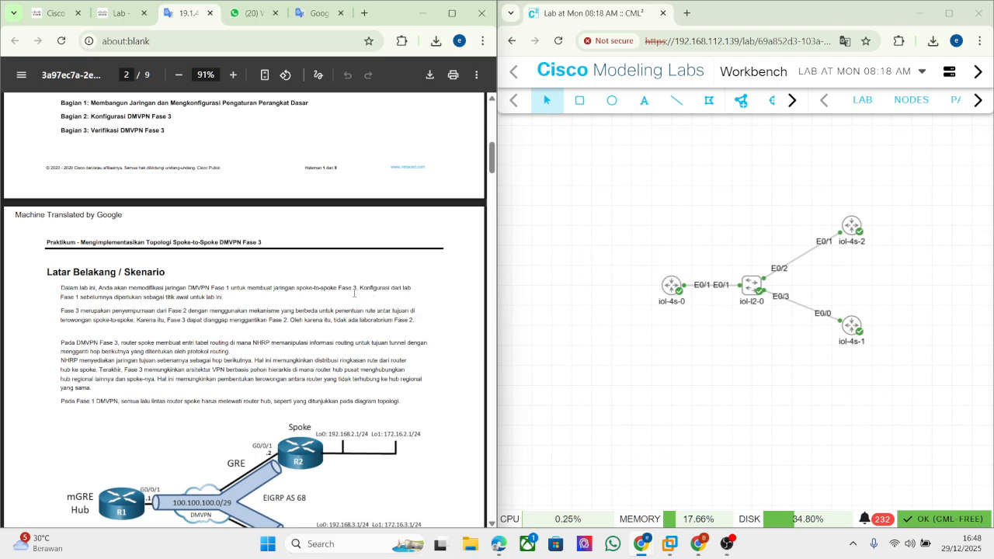
pyautogui.scroll(-2, 86, 265)
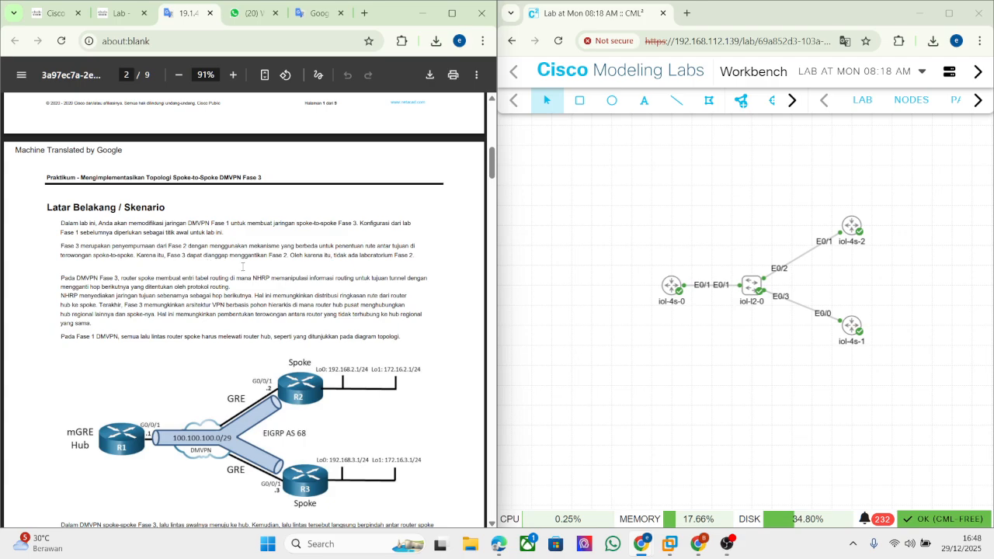
pyautogui.scroll(-1, 132, 279)
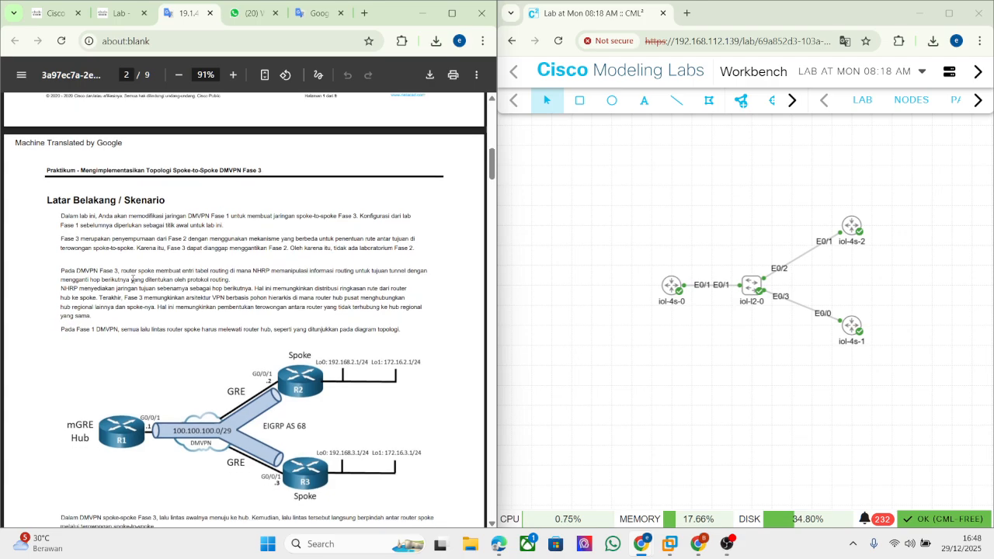
pyautogui.scroll(-3, 133, 278)
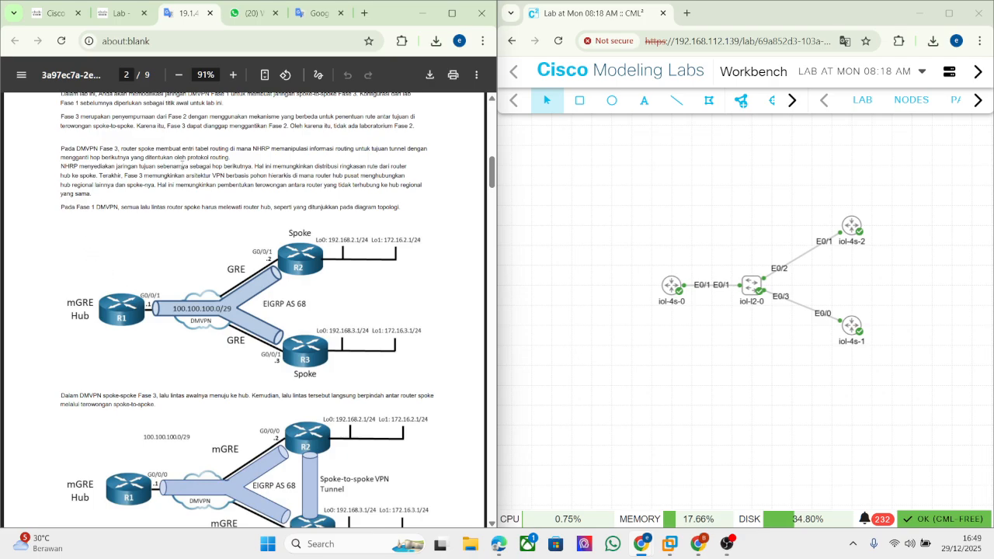
pyautogui.scroll(-5, 187, 167)
pyautogui.scroll(2, 191, 170)
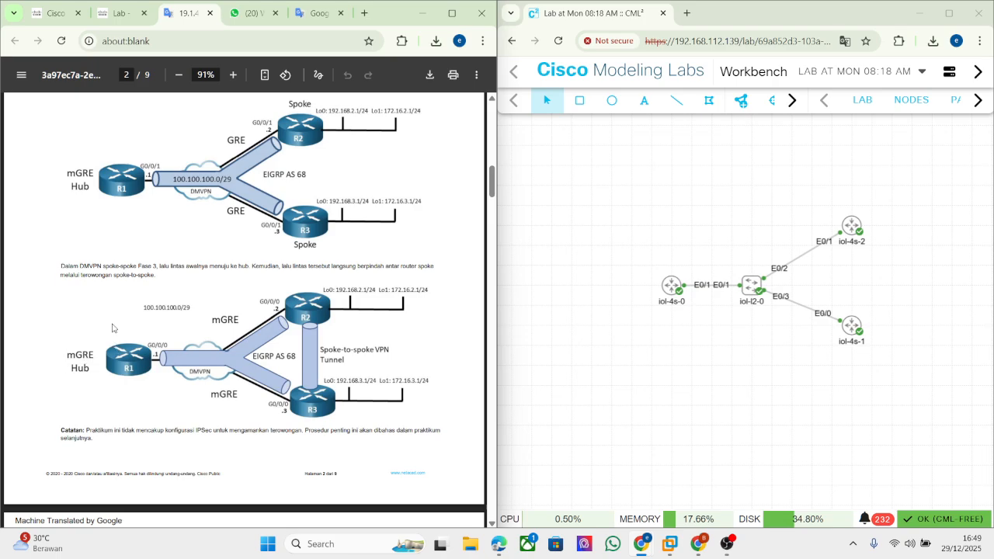
# Read the Part 1 instructions in both guide versions, covering cabling, initial settings and the Step 3 connectivity checks
pyautogui.scroll(-10, 103, 266)
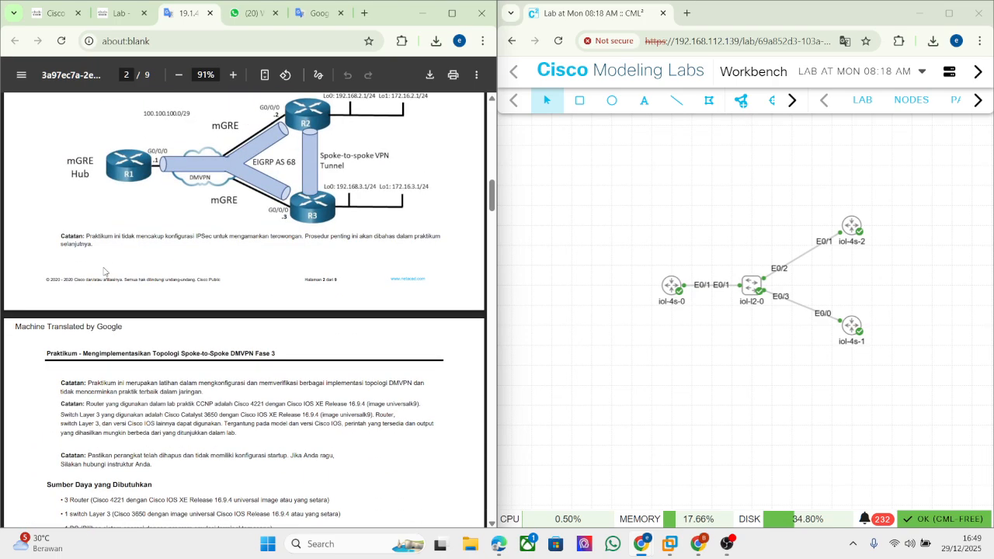
pyautogui.scroll(-5, 103, 268)
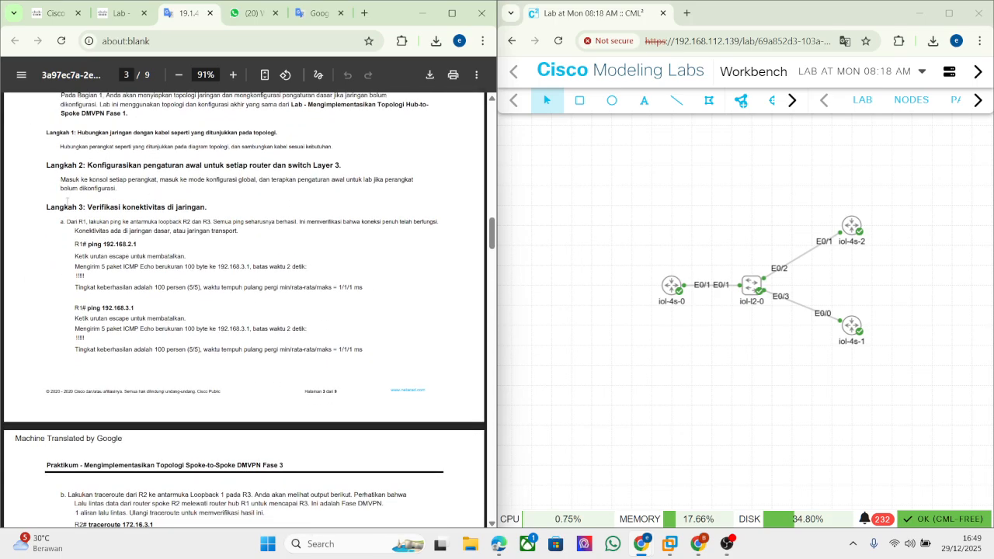
pyautogui.scroll(-9, 66, 202)
pyautogui.scroll(7, 66, 202)
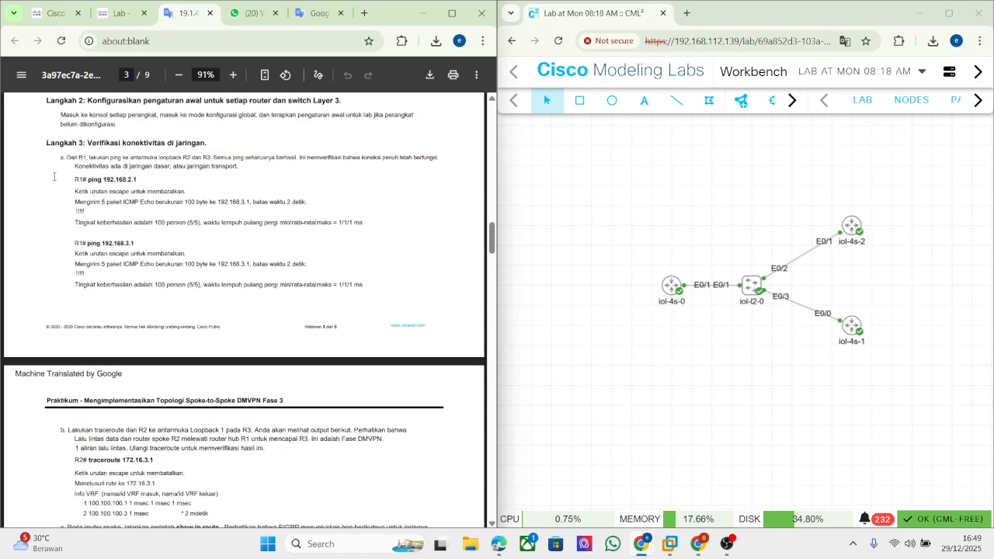
pyautogui.click(107, 18)
pyautogui.scroll(-10, 73, 337)
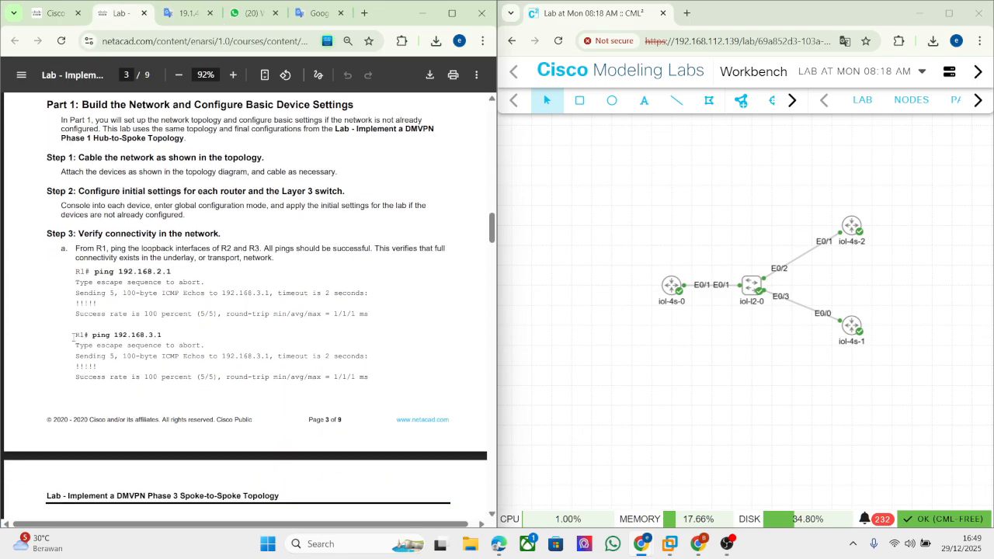
pyautogui.scroll(1, 73, 337)
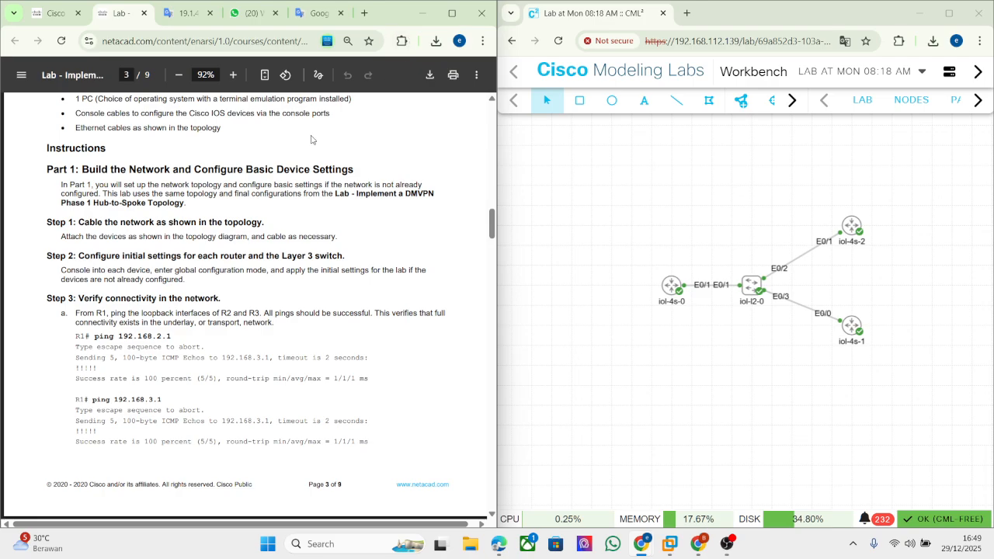
pyautogui.click(175, 13)
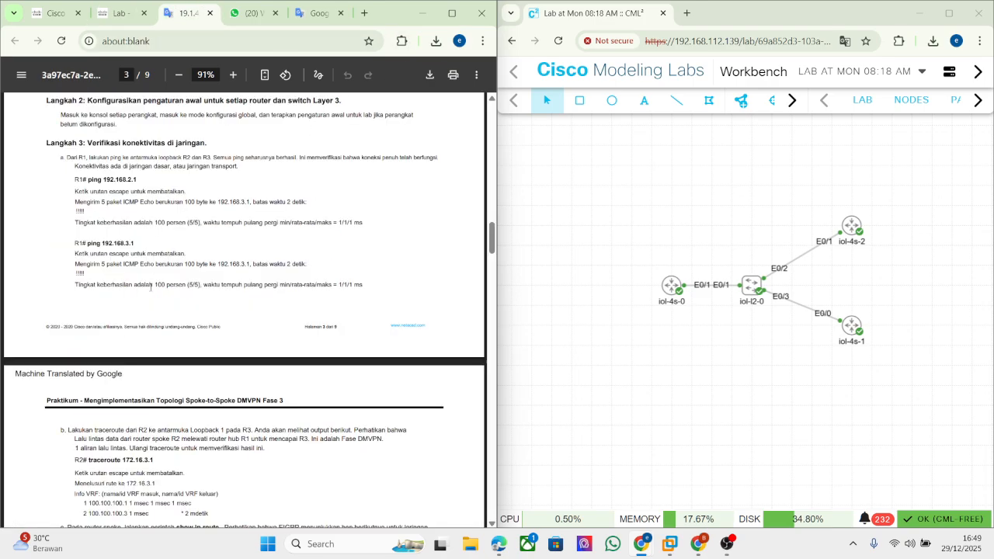
pyautogui.scroll(3, 124, 321)
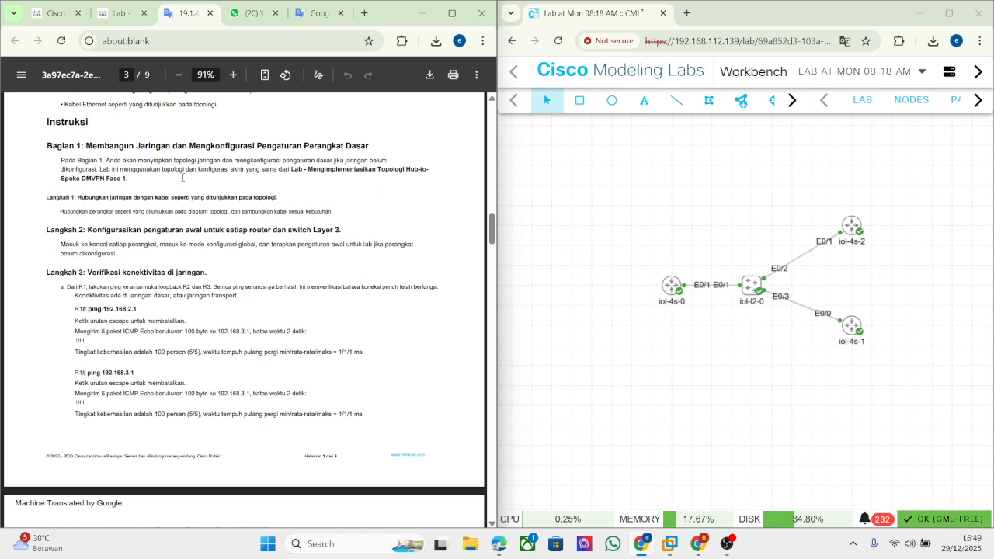
pyautogui.scroll(-1, 265, 180)
pyautogui.scroll(-1, 265, 179)
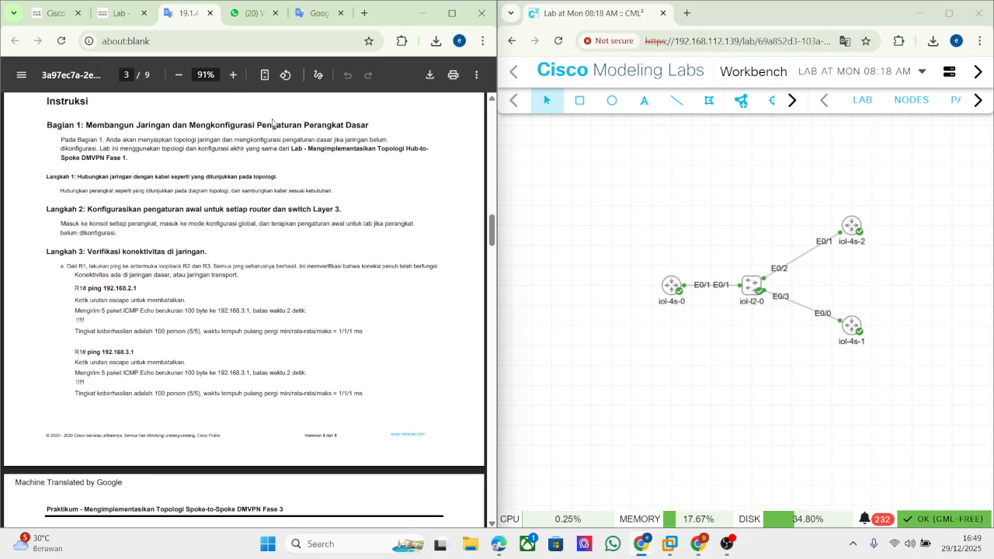
pyautogui.moveTo(58, 187); pyautogui.dragTo(195, 206)
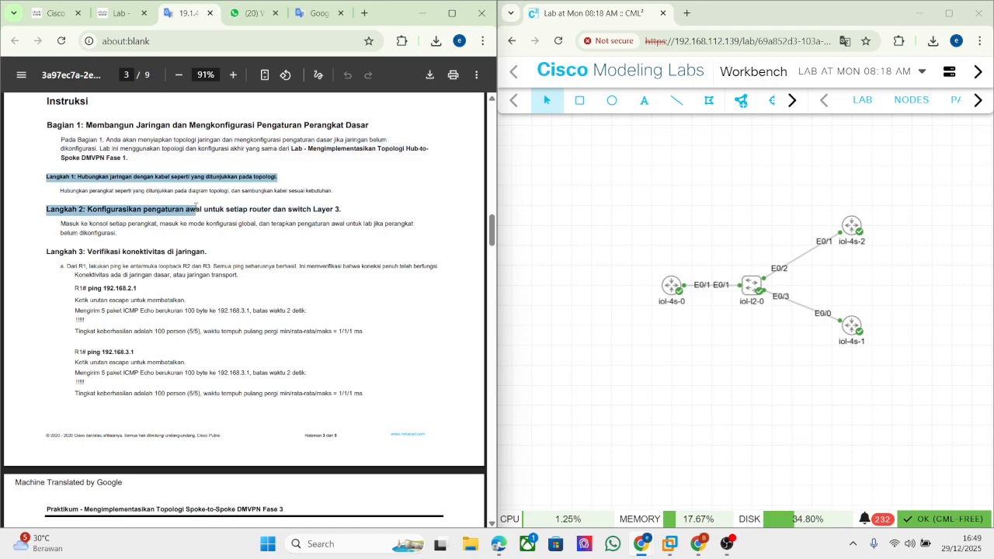
pyautogui.click(111, 211)
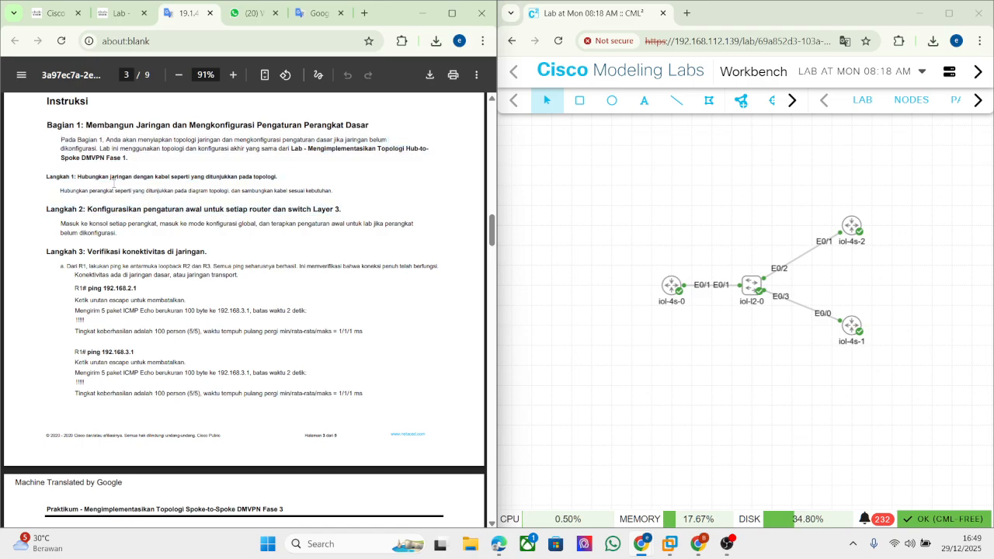
pyautogui.scroll(-1, 84, 246)
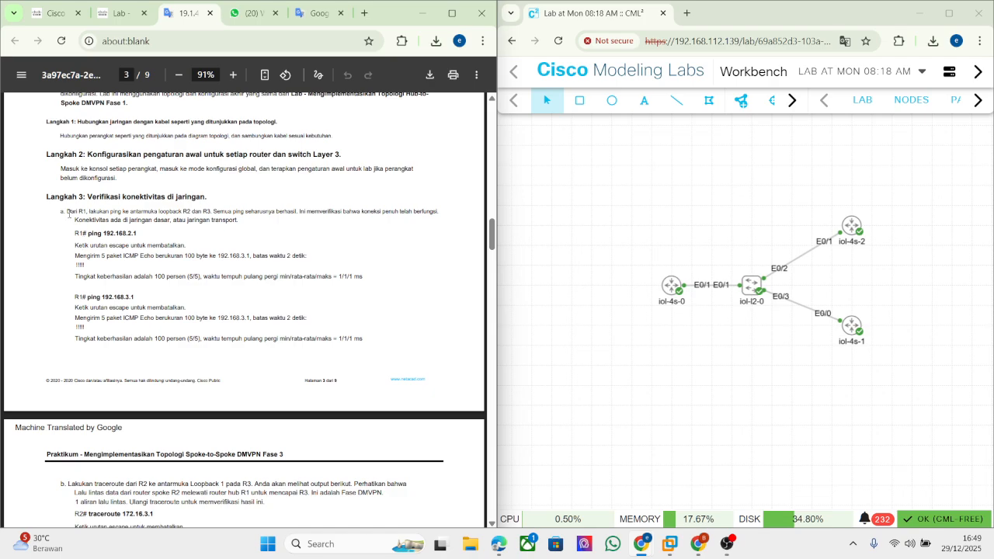
pyautogui.moveTo(46, 198); pyautogui.dragTo(159, 300)
pyautogui.click(159, 300)
pyautogui.click(117, 14)
pyautogui.scroll(-2, 184, 239)
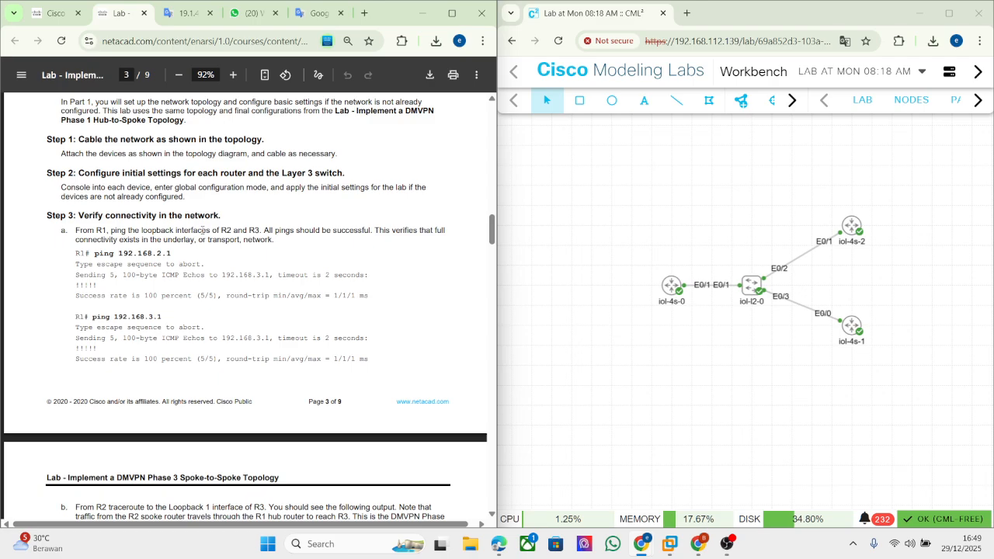
# Open the console of router R1 (node iol-4s-0) and ping R2's loopback at 192.168.2.1
pyautogui.rightClick(673, 291)
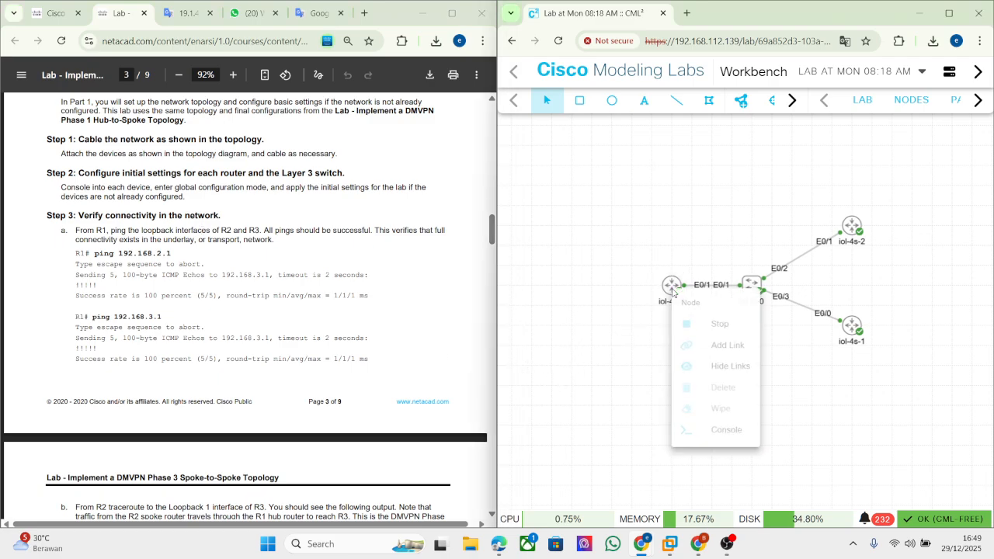
pyautogui.click(703, 431)
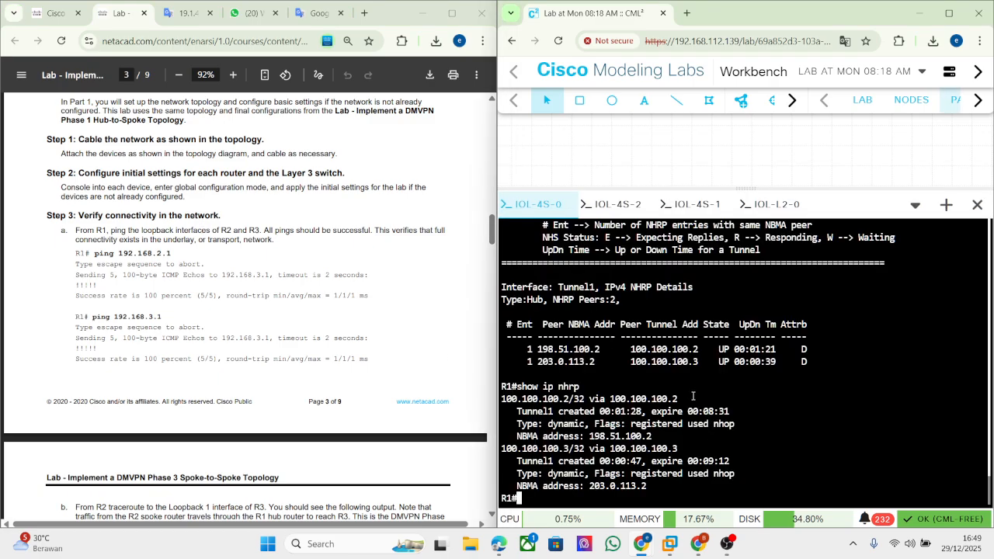
pyautogui.write('ping 192.168.2.1')
pyautogui.press('Return')
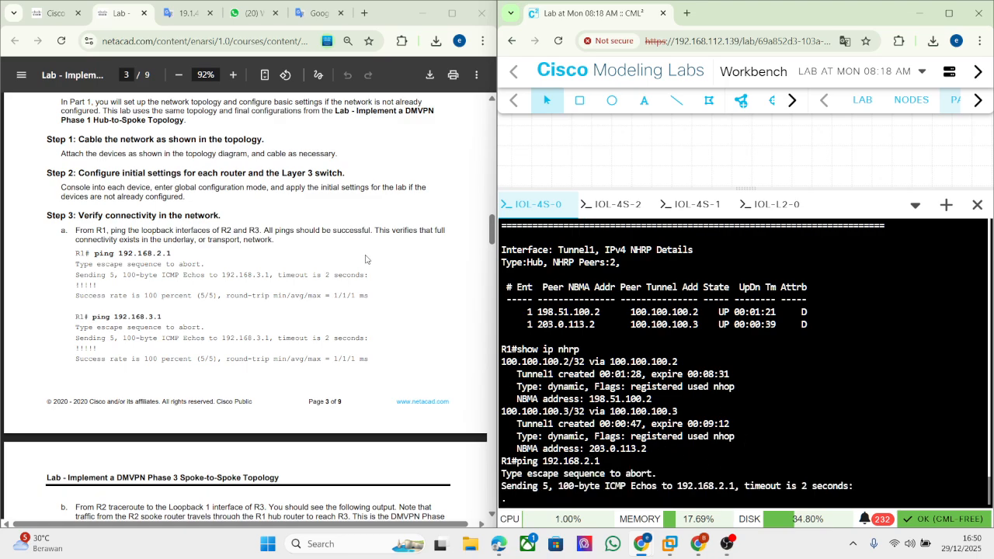
# Compare R1's ping output with the expected output in Step 3a of the lab guide
pyautogui.scroll(-3, 366, 260)
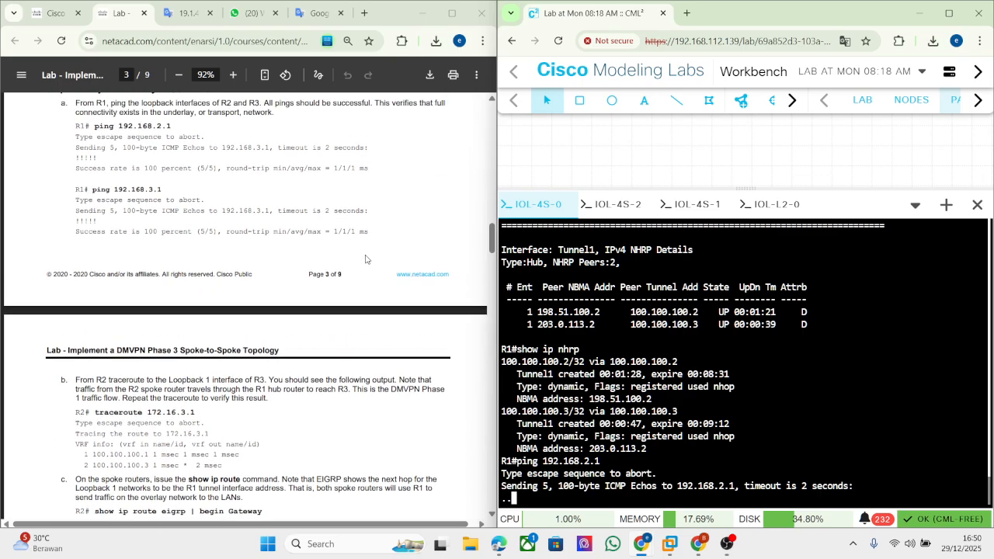
pyautogui.scroll(2, 366, 259)
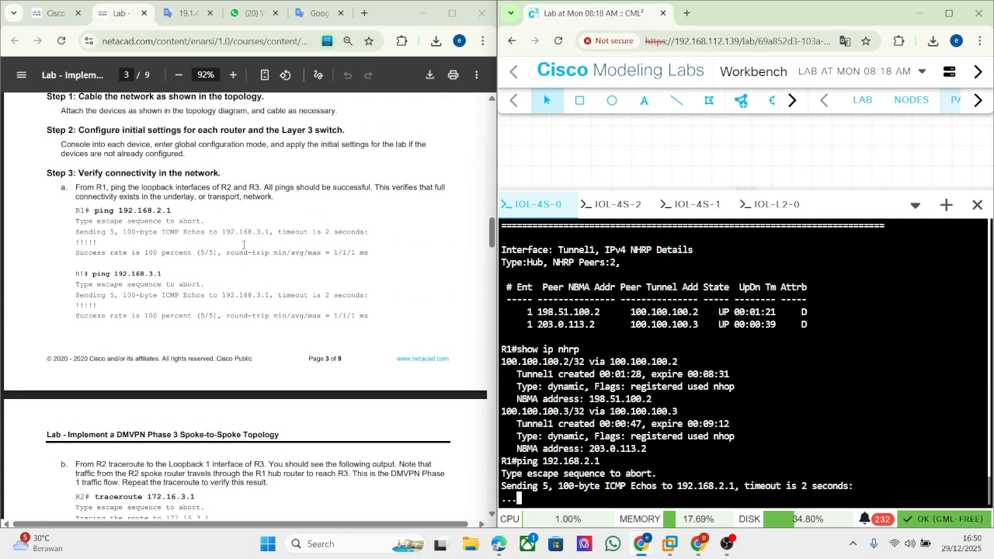
pyautogui.scroll(-2, 244, 245)
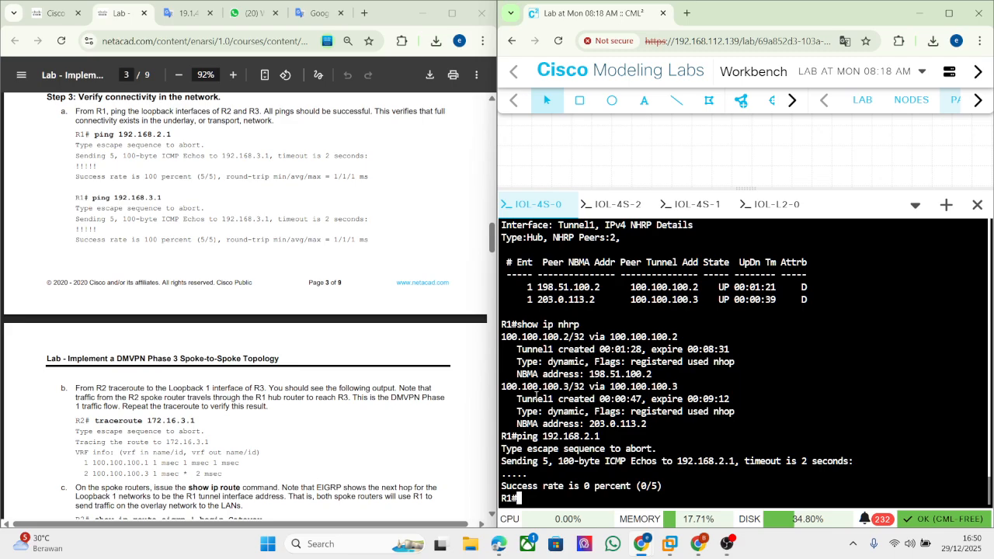
pyautogui.scroll(-4, 280, 348)
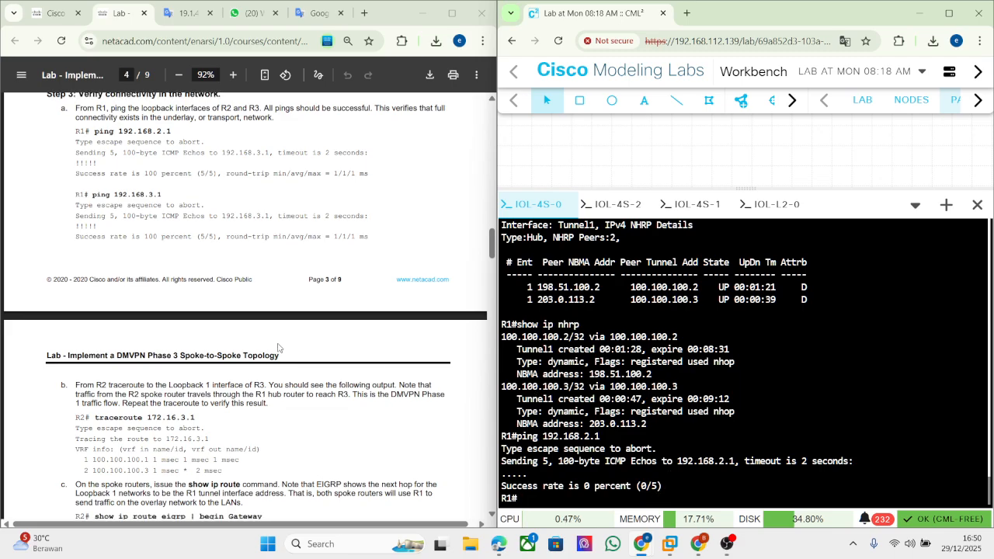
pyautogui.scroll(6, 280, 349)
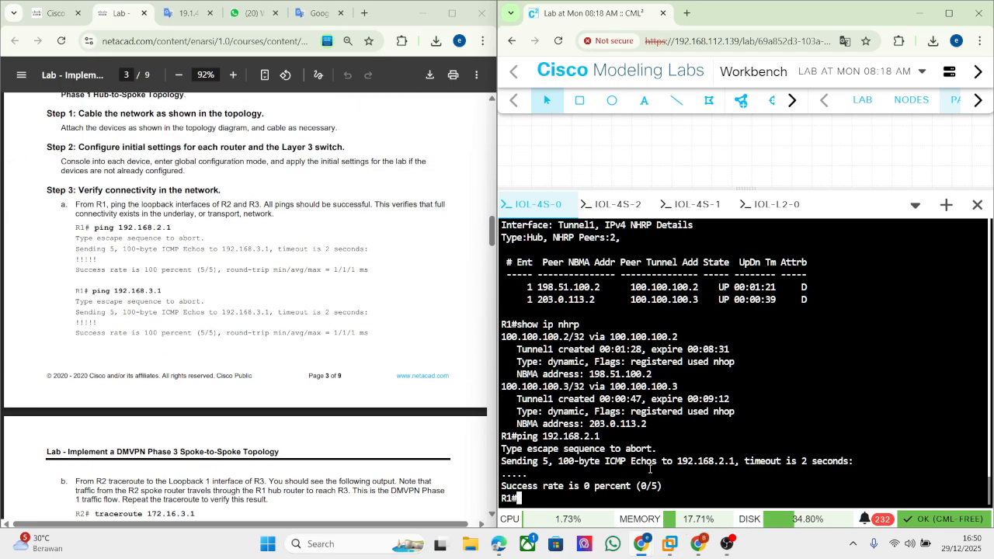
pyautogui.moveTo(127, 229); pyautogui.dragTo(128, 240)
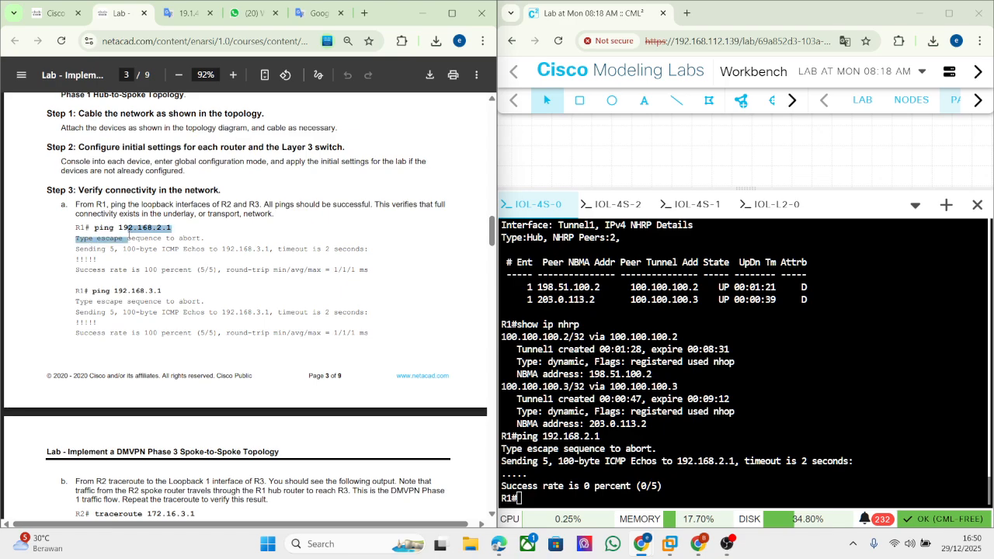
pyautogui.click(129, 282)
pyautogui.click(630, 350)
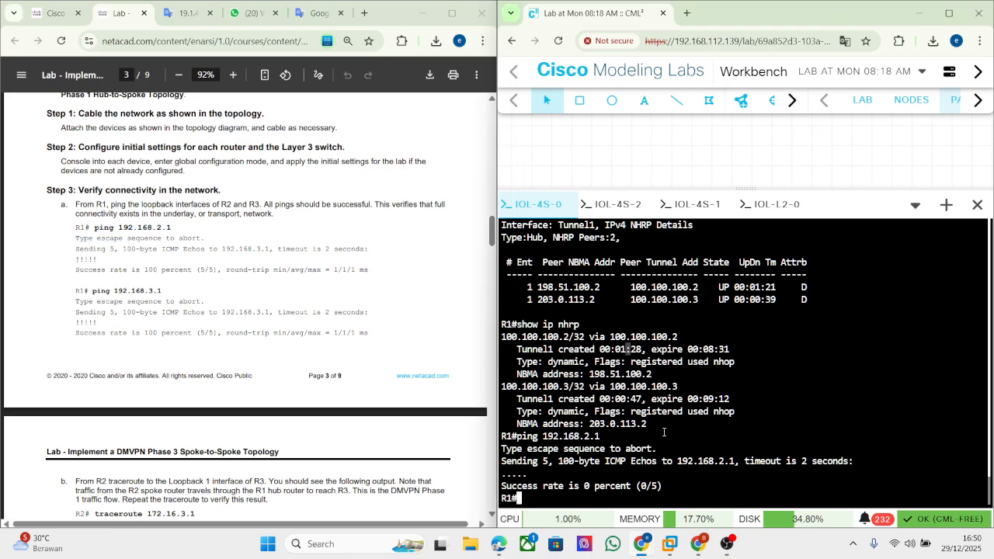
pyautogui.click(727, 544)
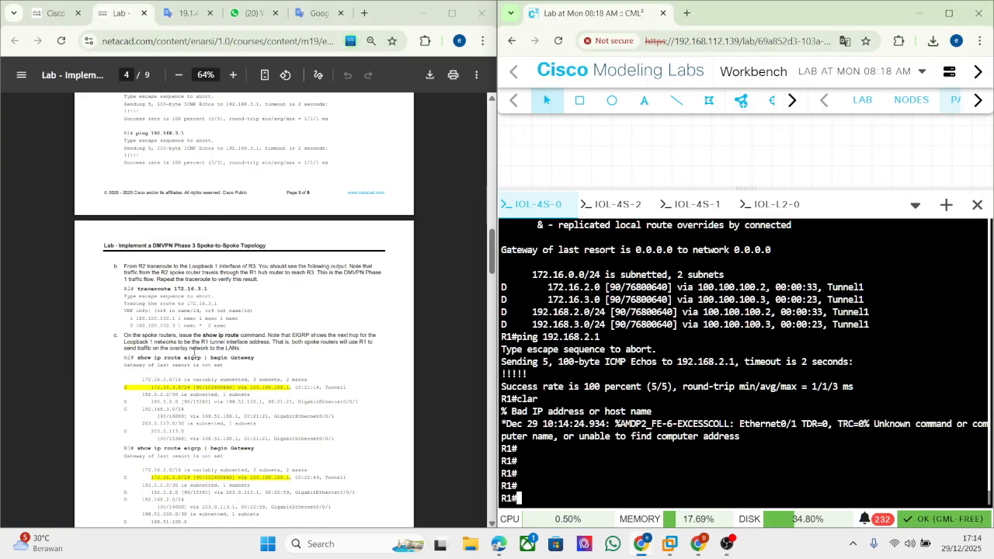
# Copy the ping 192.168.2.1 command from Step 3a of the lab guide and run it in R1's console
pyautogui.scroll(2, 174, 251)
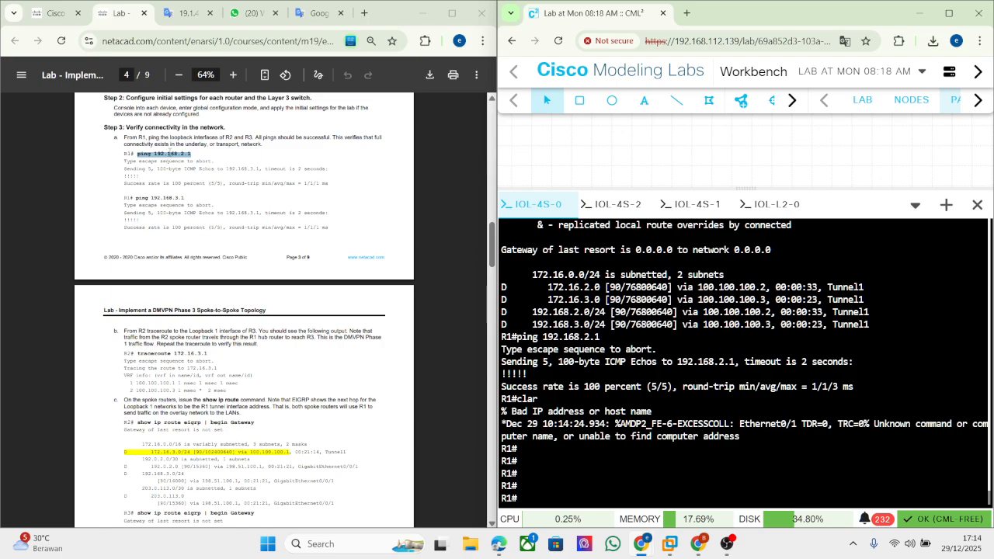
pyautogui.rightClick(169, 155)
pyautogui.click(140, 158)
pyautogui.moveTo(137, 153); pyautogui.dragTo(190, 154)
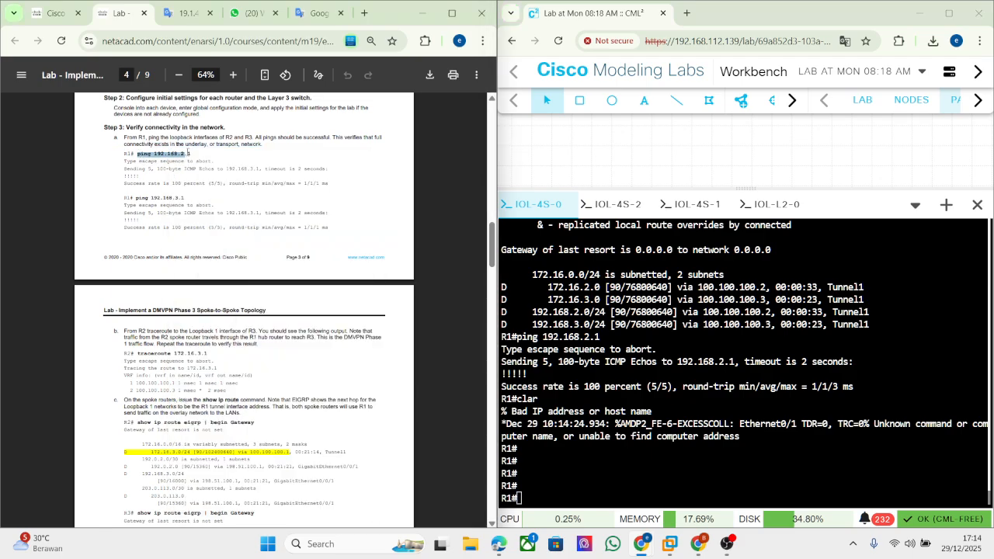
pyautogui.rightClick(192, 168)
pyautogui.click(200, 172)
pyautogui.rightClick(607, 357)
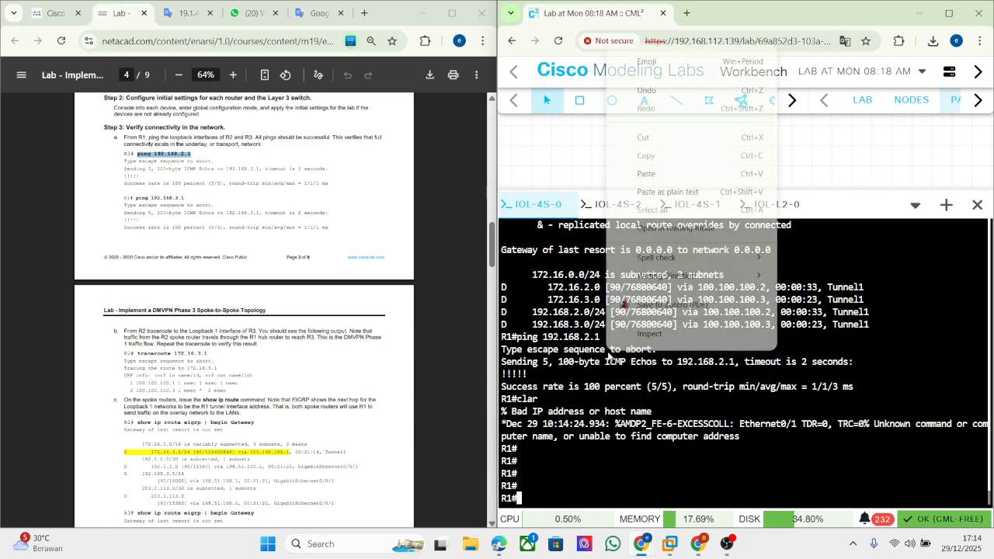
pyautogui.click(644, 178)
pyautogui.hotkey('ctrl', 'v')
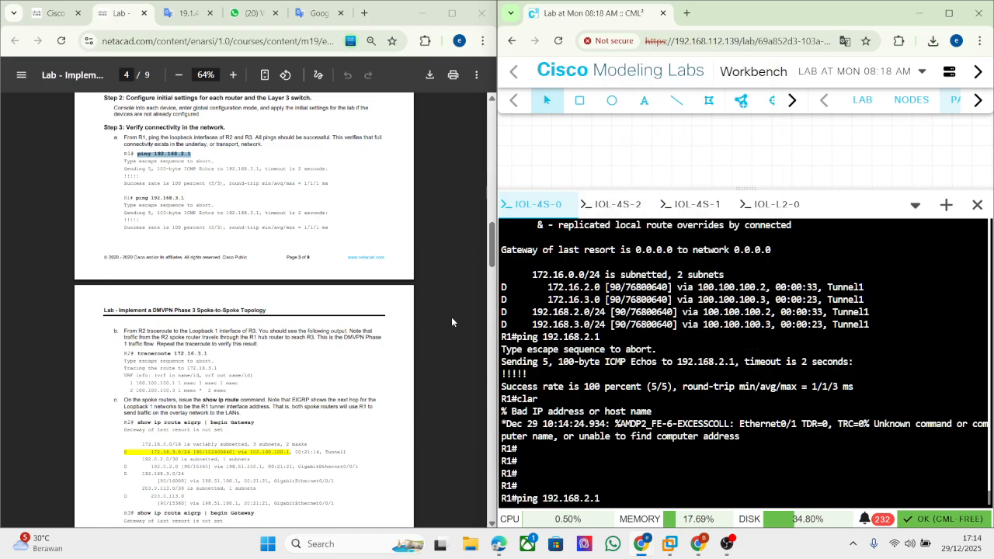
pyautogui.press('Return')
# Try to ping R3's loopback at 192.168.3.1 from R1 using the second command in Step 3a
pyautogui.moveTo(136, 198); pyautogui.dragTo(188, 193)
pyautogui.rightClick(181, 202)
pyautogui.click(155, 205)
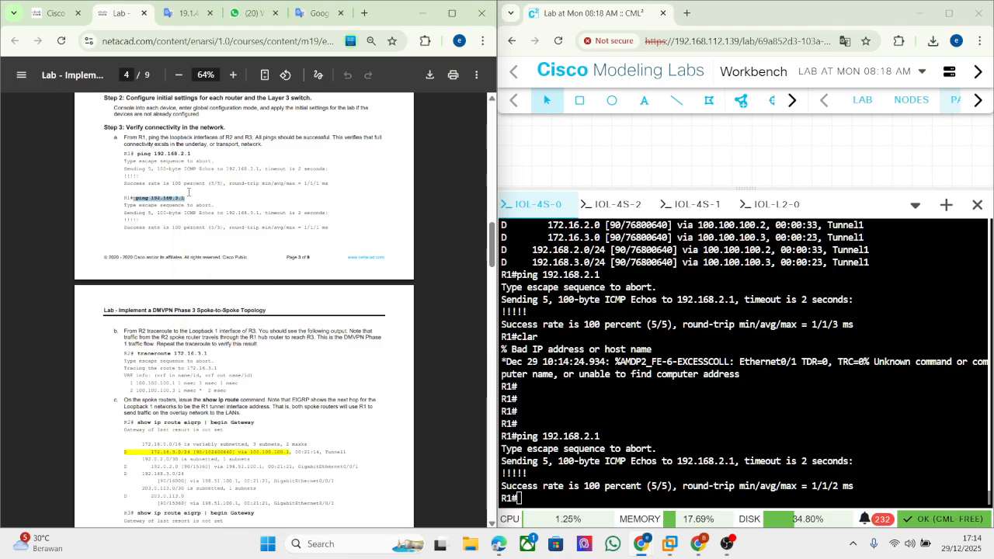
pyautogui.click(189, 192)
pyautogui.rightClick(577, 380)
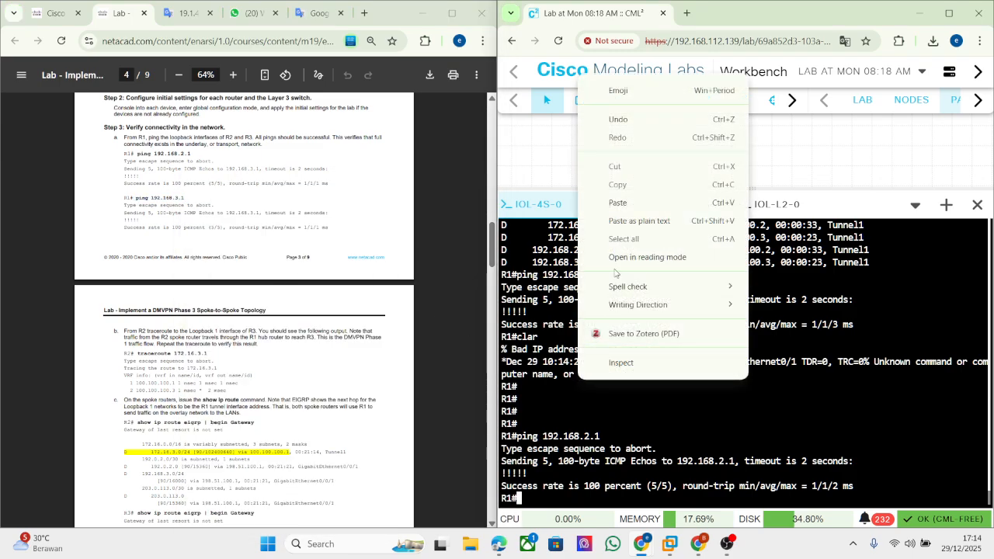
pyautogui.click(618, 202)
pyautogui.press('Return')
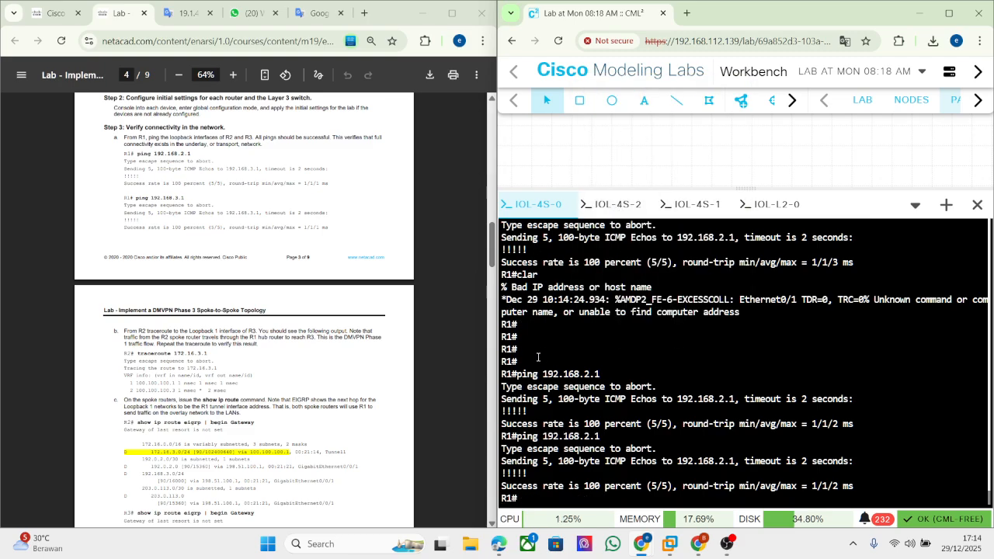
# Capture R1's last two ping outputs as a screenshot and paste it into a new blank Word document
pyautogui.press('super+shift+s')
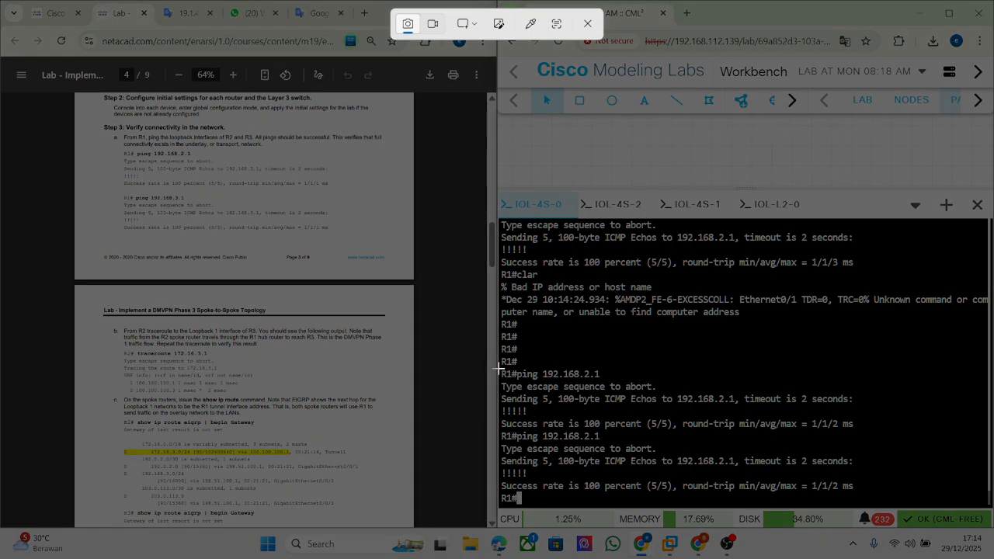
pyautogui.moveTo(501, 457); pyautogui.dragTo(990, 515)
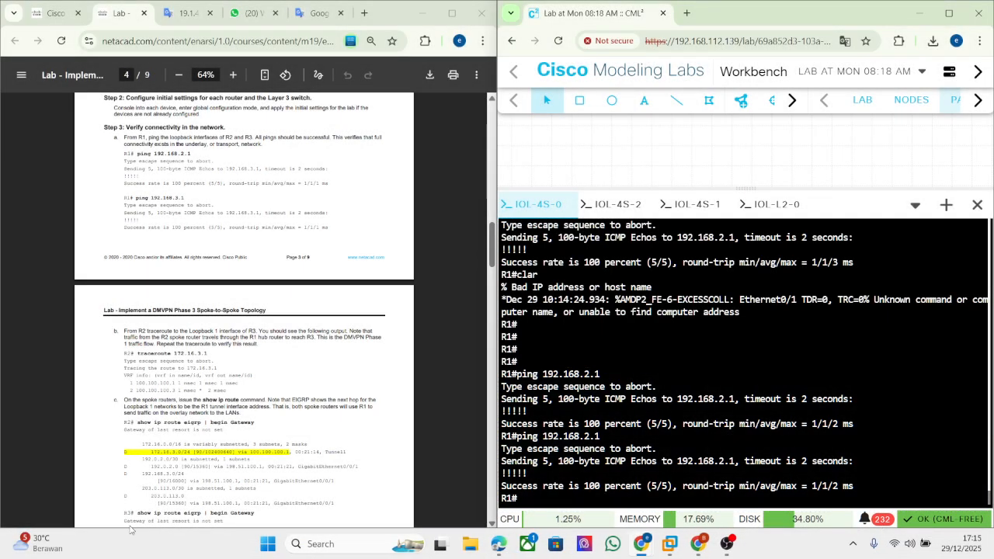
pyautogui.click(329, 542)
pyautogui.write('w')
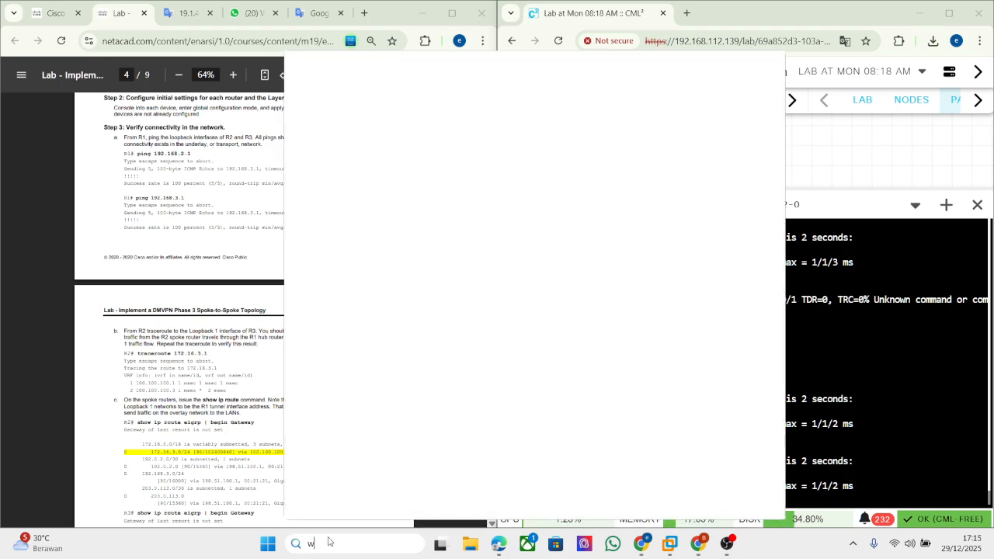
pyautogui.write('ord')
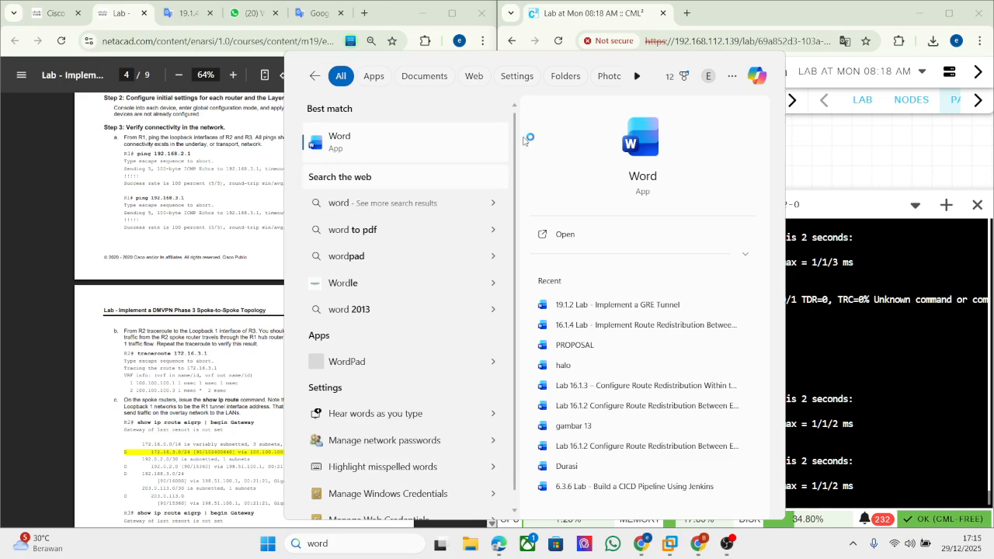
pyautogui.press('Escape')
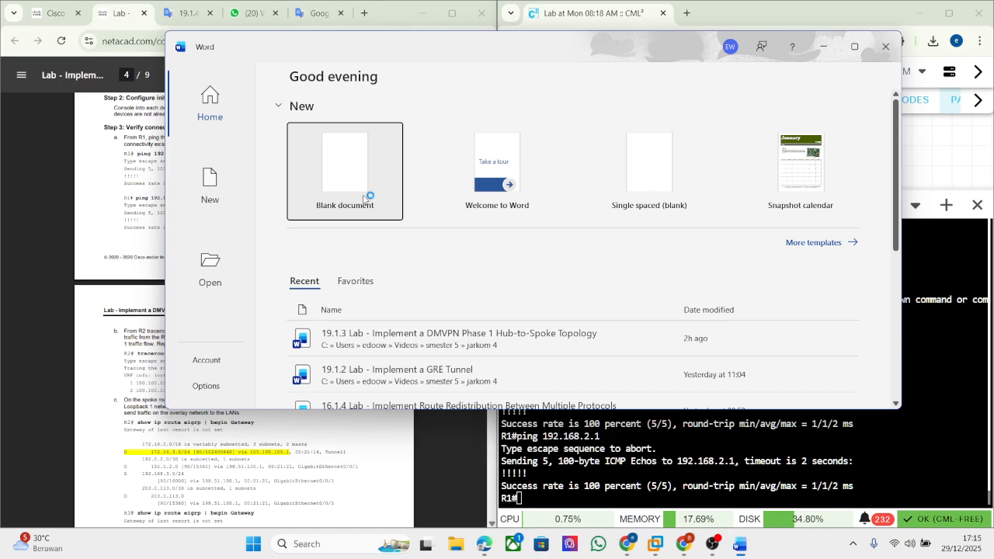
pyautogui.click(359, 189)
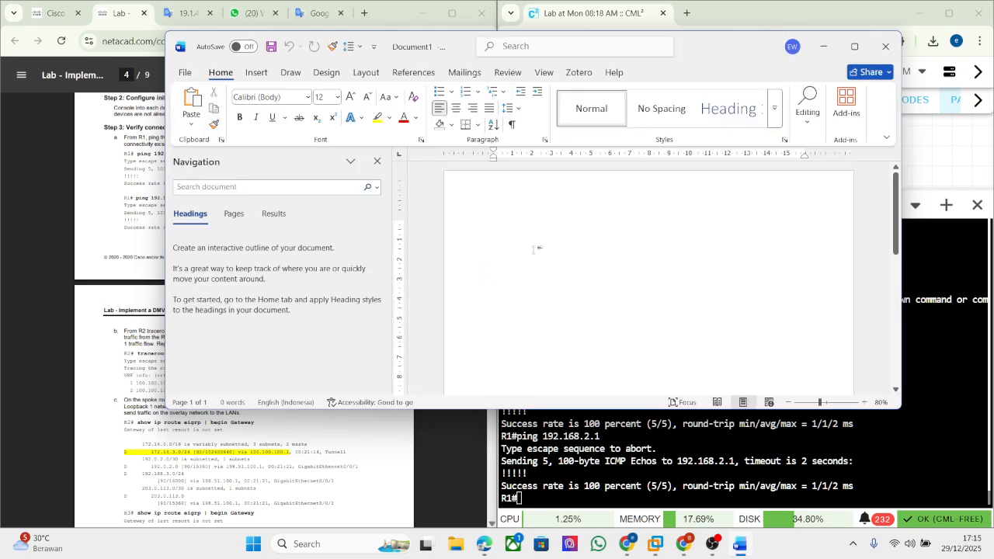
pyautogui.hotkey('ctrl', 'v')
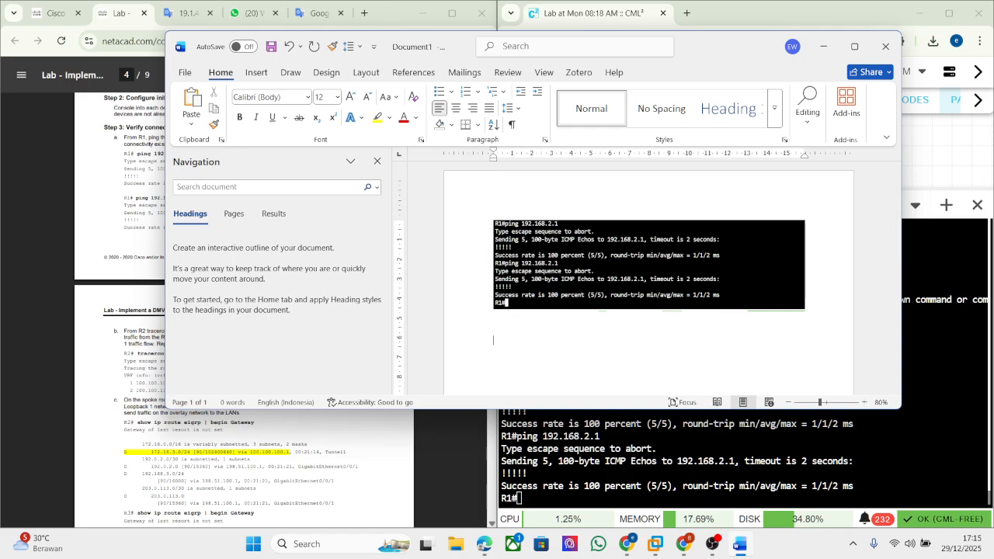
# Copy the traceroute 172.16.3.1 command from Step 3b of the guide and read that step in the Indonesian translation
pyautogui.click(107, 348)
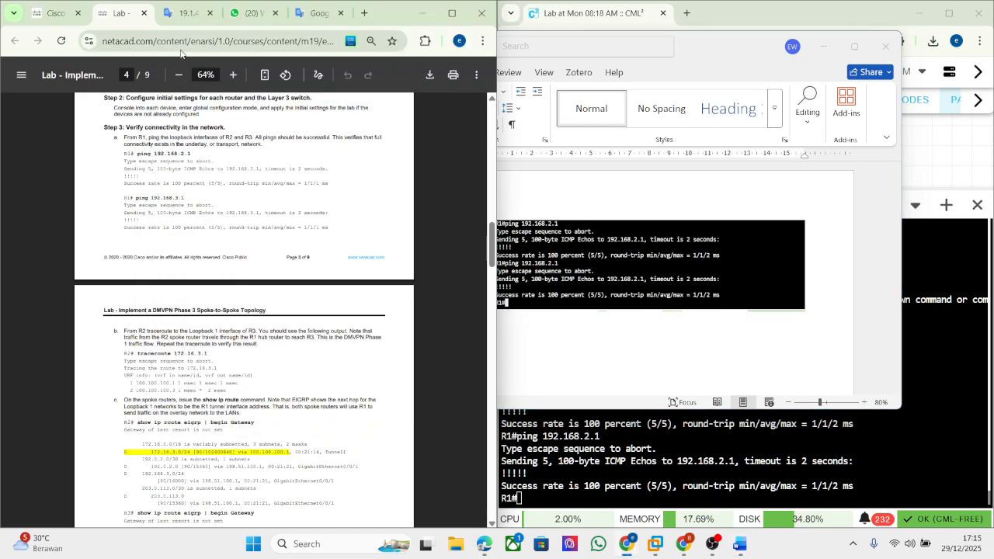
pyautogui.moveTo(139, 351); pyautogui.dragTo(206, 352)
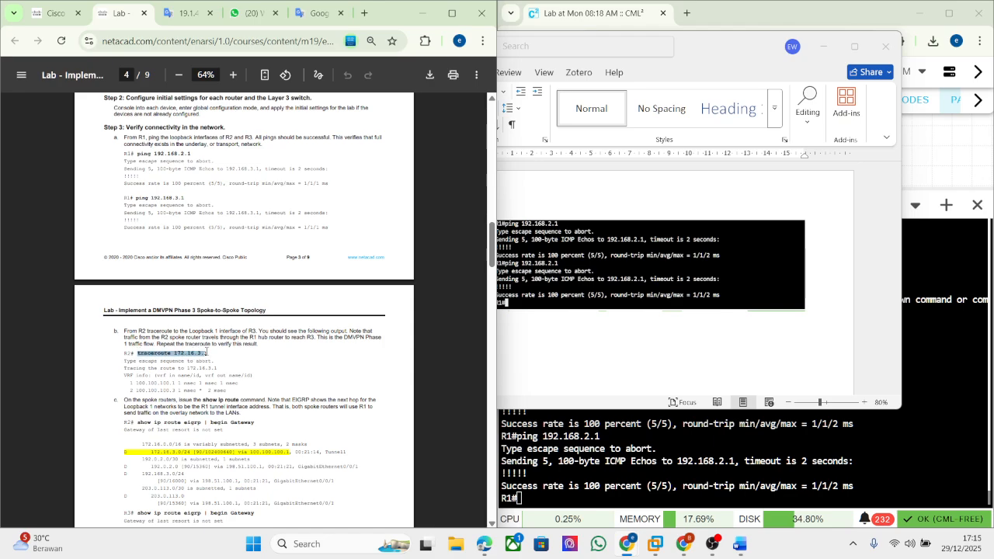
pyautogui.rightClick(212, 351)
pyautogui.press('Escape')
pyautogui.hotkey('ctrl', 'Tab')
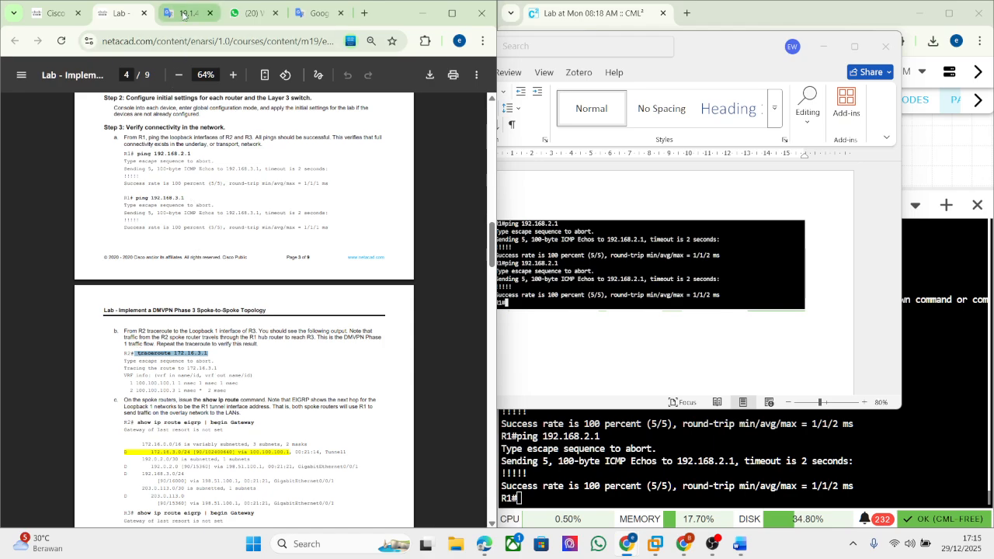
pyautogui.scroll(-3, 158, 365)
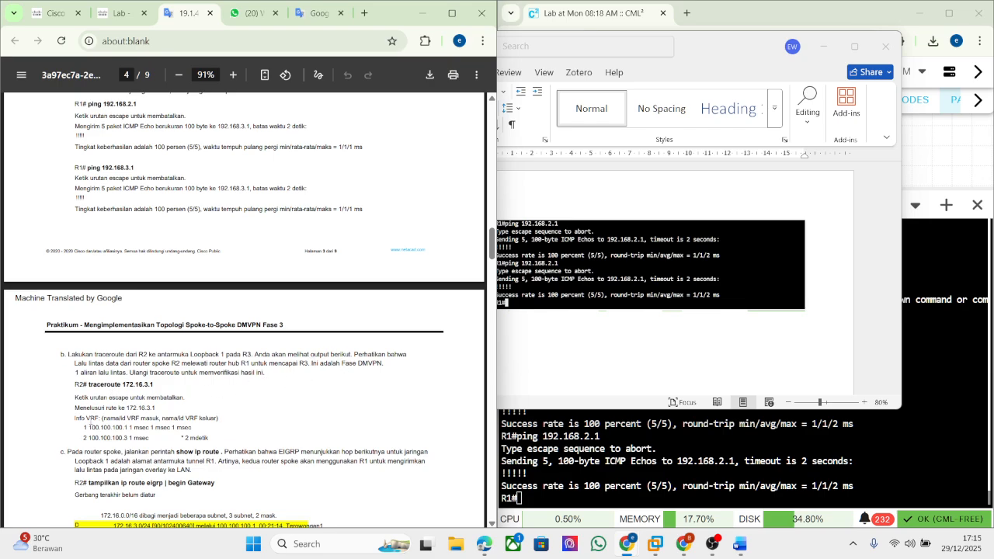
pyautogui.click(121, 14)
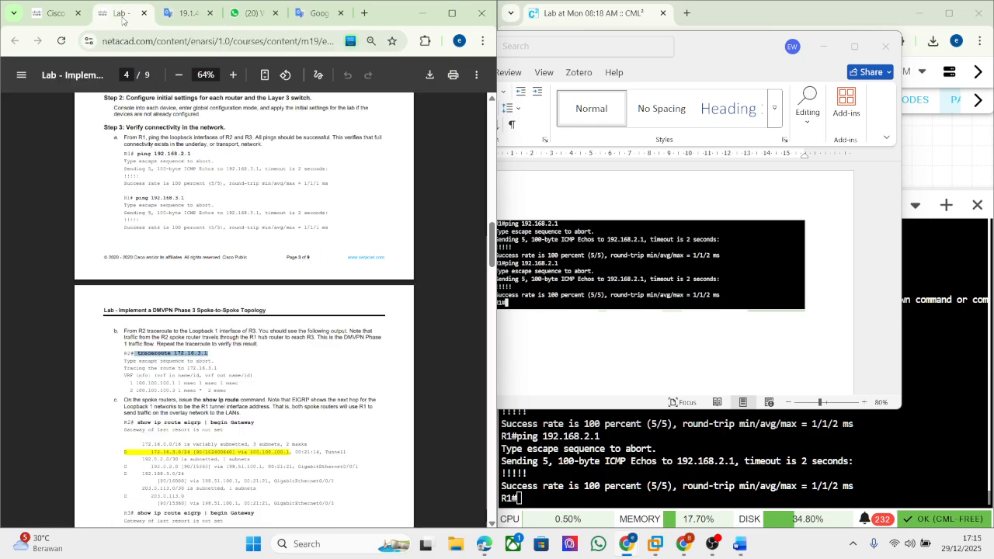
# Run the copied traceroute 172.16.3.1 command in the console of R2 (node iol-4s-2)
pyautogui.click(597, 438)
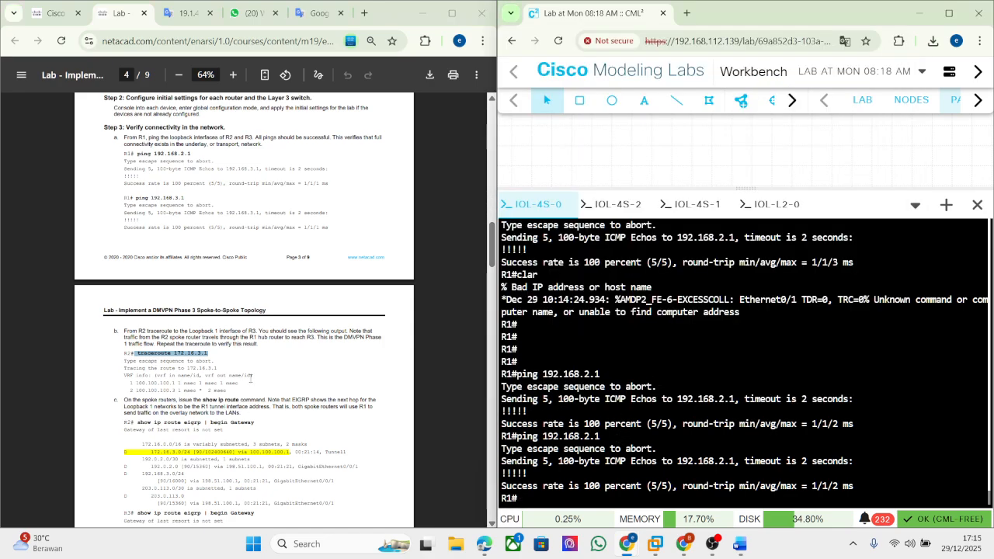
pyautogui.click(617, 203)
pyautogui.rightClick(663, 377)
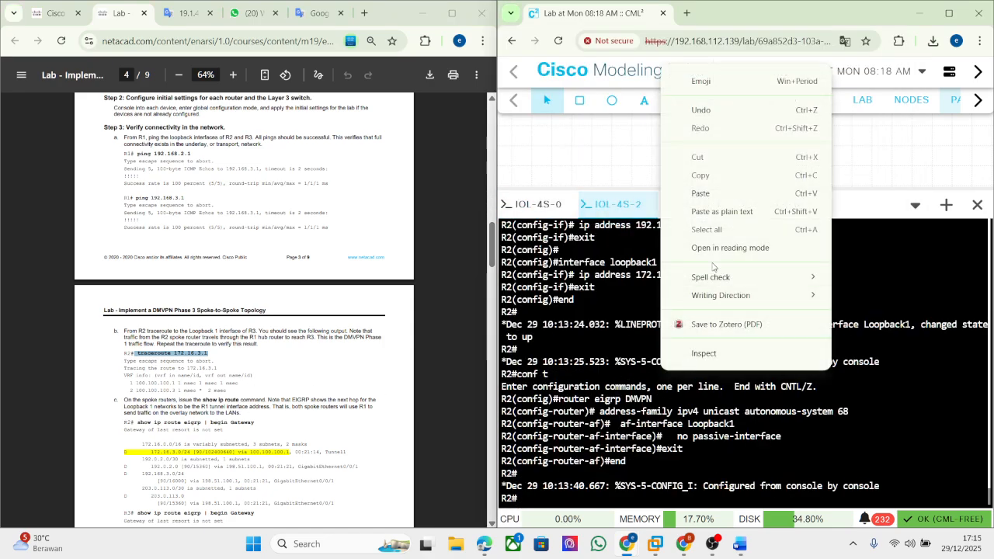
pyautogui.click(701, 194)
pyautogui.press('Return')
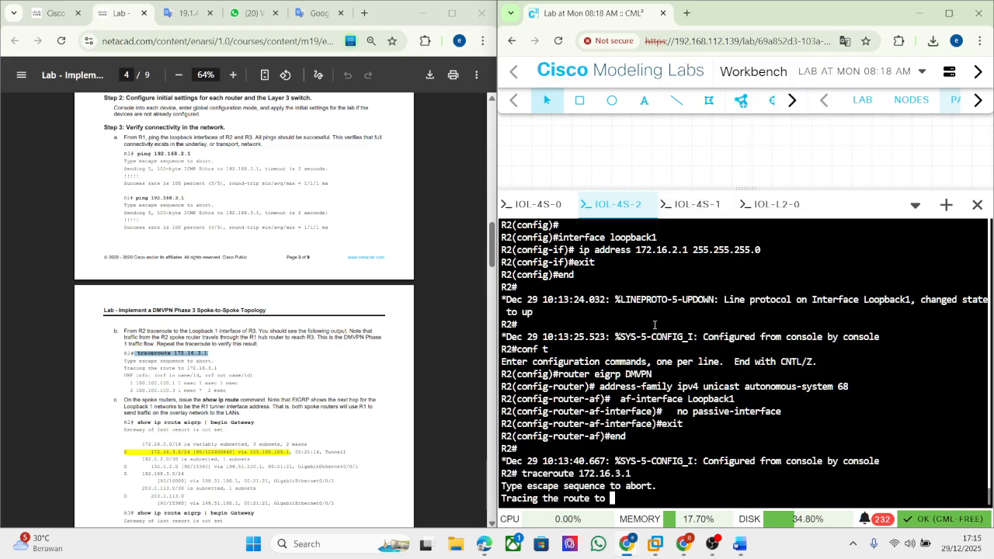
# Switch to the Word document, add the label B below the ping screenshot and return to R2's console
pyautogui.scroll(-1, 150, 328)
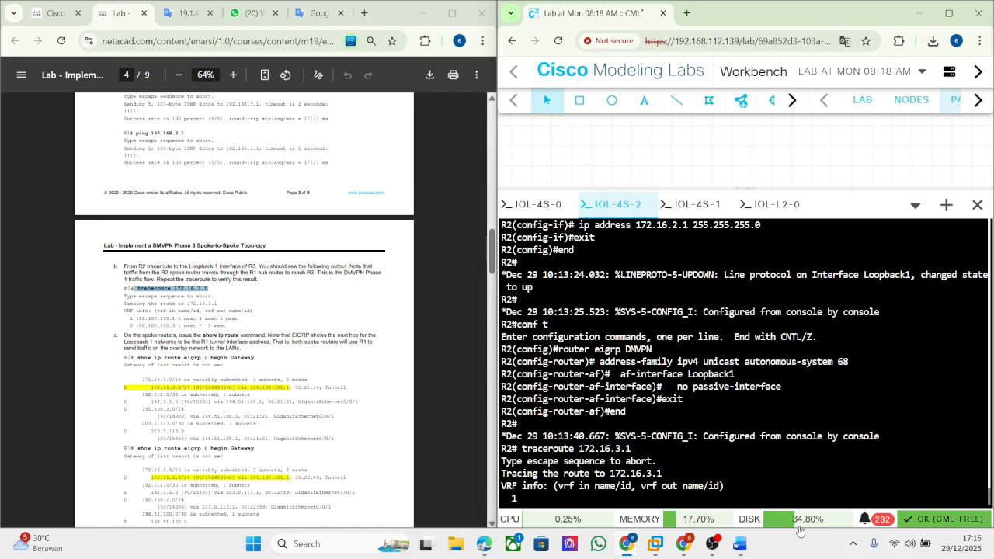
pyautogui.click(740, 544)
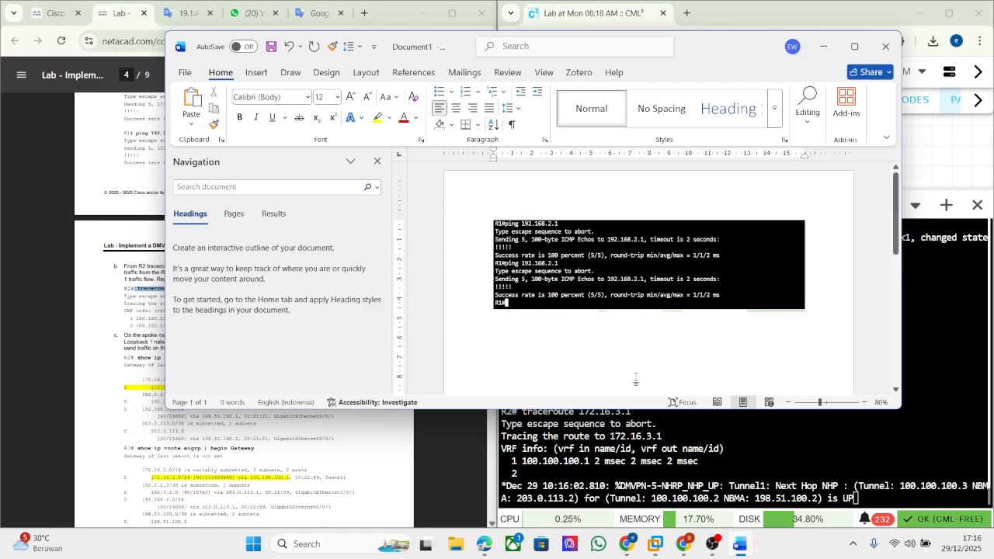
pyautogui.click(568, 444)
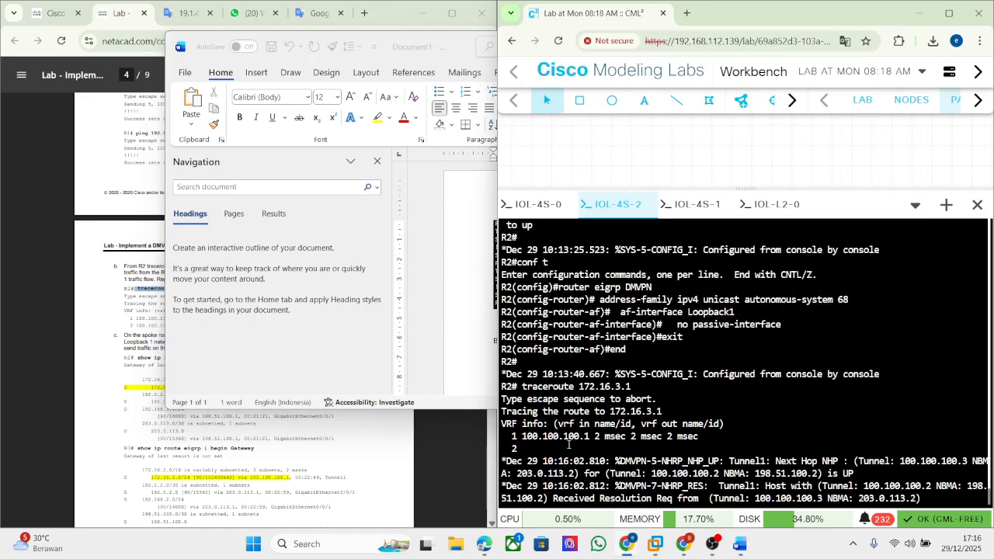
# Compare the hops in R2's traceroute output with the expected output in Step 3b of the guide
pyautogui.click(402, 425)
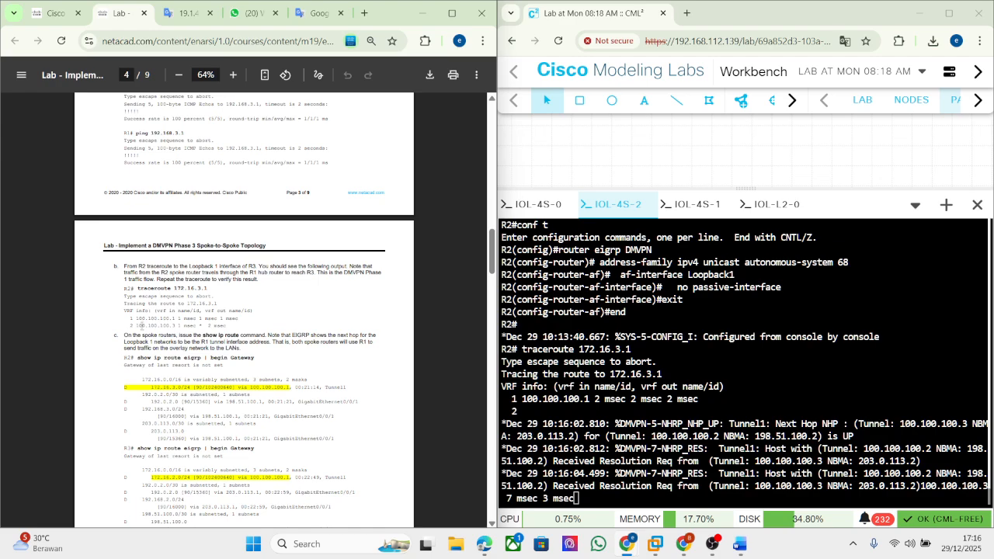
pyautogui.moveTo(142, 325); pyautogui.dragTo(223, 325)
pyautogui.moveTo(521, 398); pyautogui.dragTo(612, 399)
pyautogui.moveTo(708, 389); pyautogui.dragTo(512, 391)
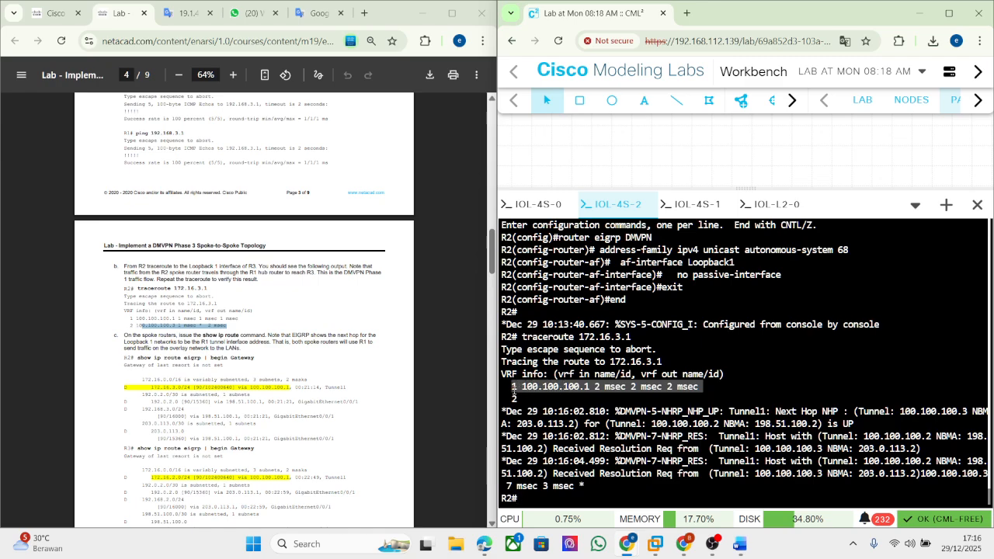
pyautogui.click(520, 401)
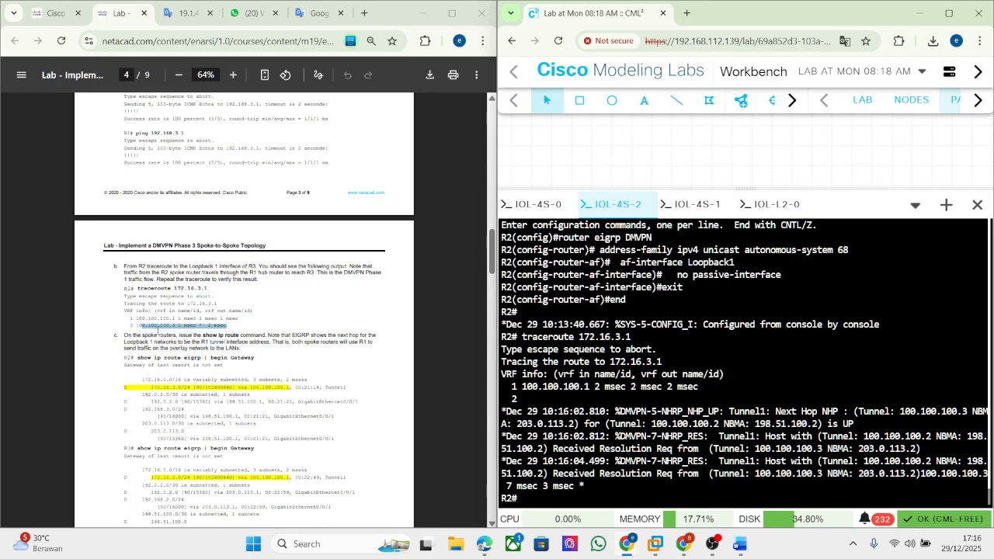
pyautogui.click(140, 327)
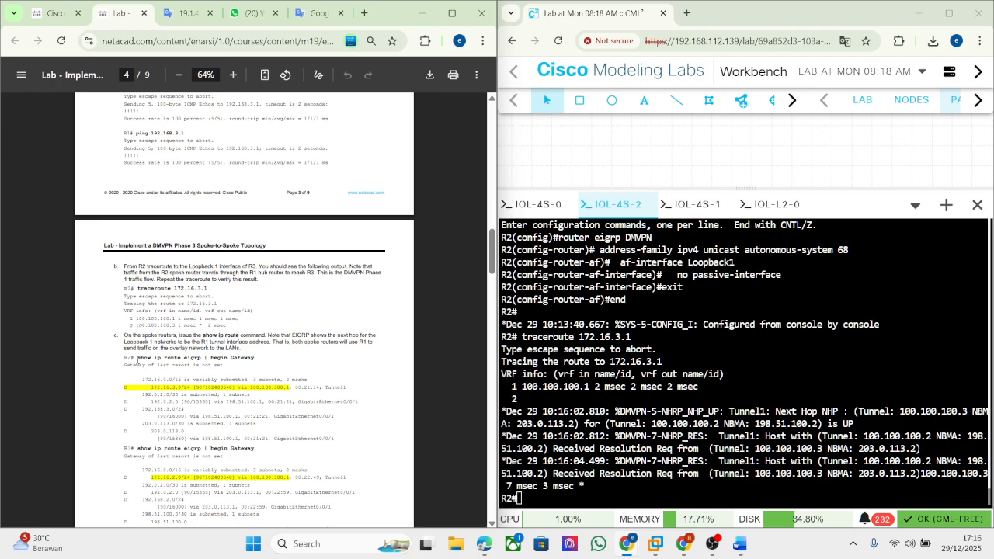
# Copy the show ip route eigrp | begin Gateway command from Step 3c and run it in R2's console
pyautogui.moveTo(137, 360); pyautogui.dragTo(266, 360)
pyautogui.rightClick(277, 370)
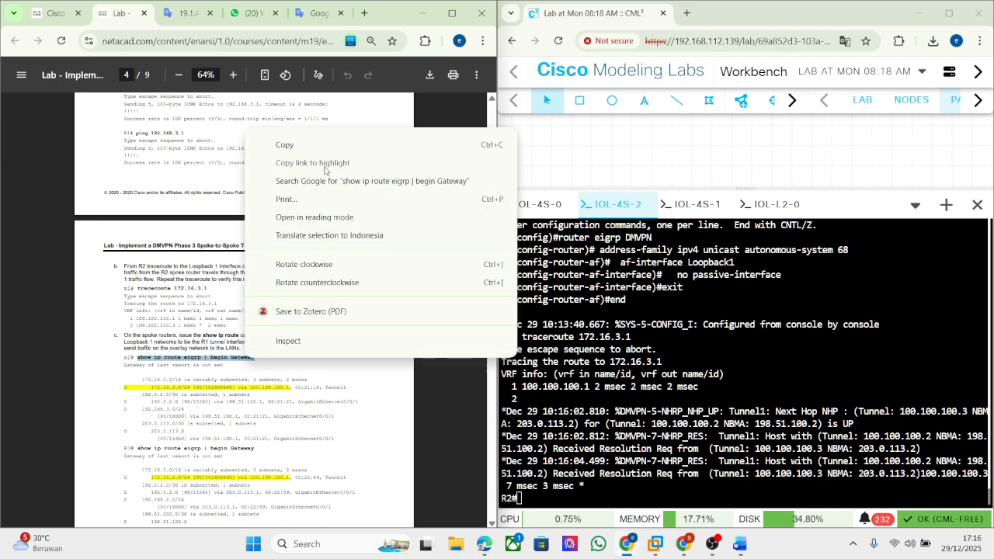
pyautogui.click(311, 146)
pyautogui.rightClick(725, 373)
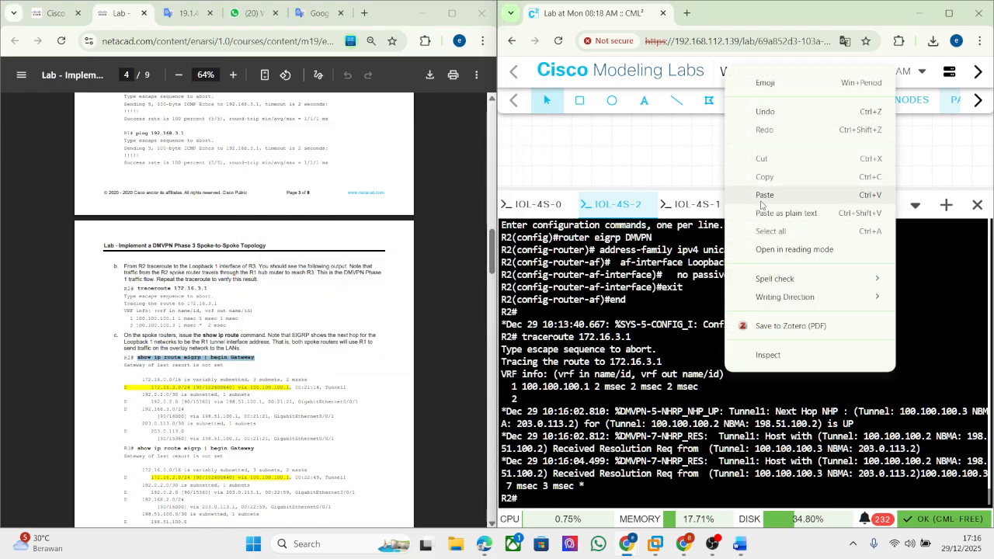
pyautogui.click(764, 195)
pyautogui.press('Return')
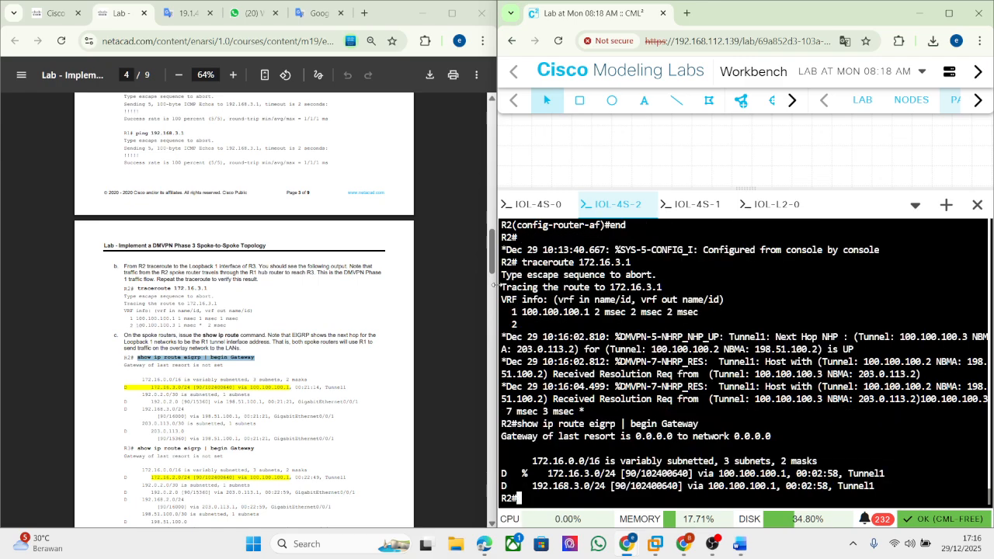
# Capture R2's traceroute output as a screenshot and paste it under label B in the Word document
pyautogui.press('super+shift+s')
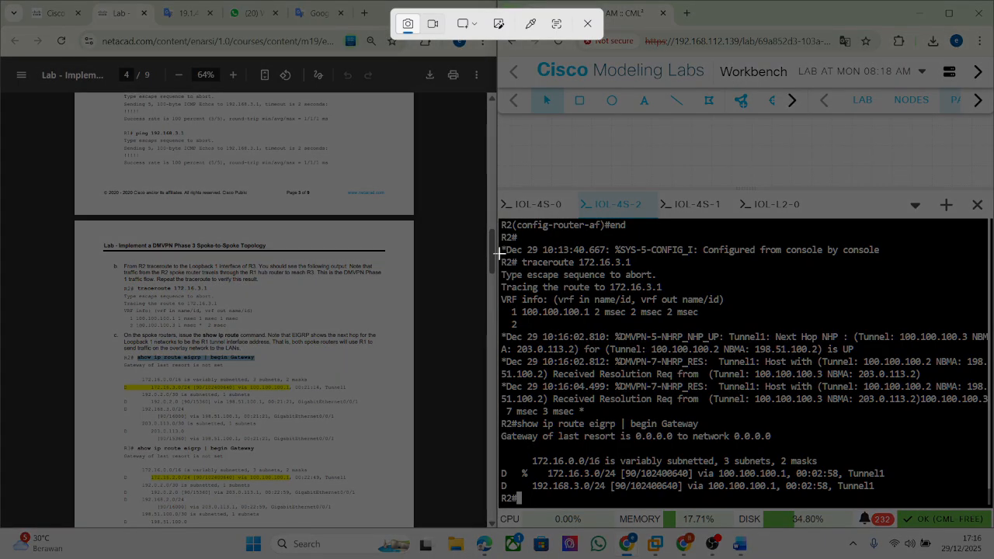
pyautogui.moveTo(499, 253); pyautogui.dragTo(906, 339)
pyautogui.click(740, 544)
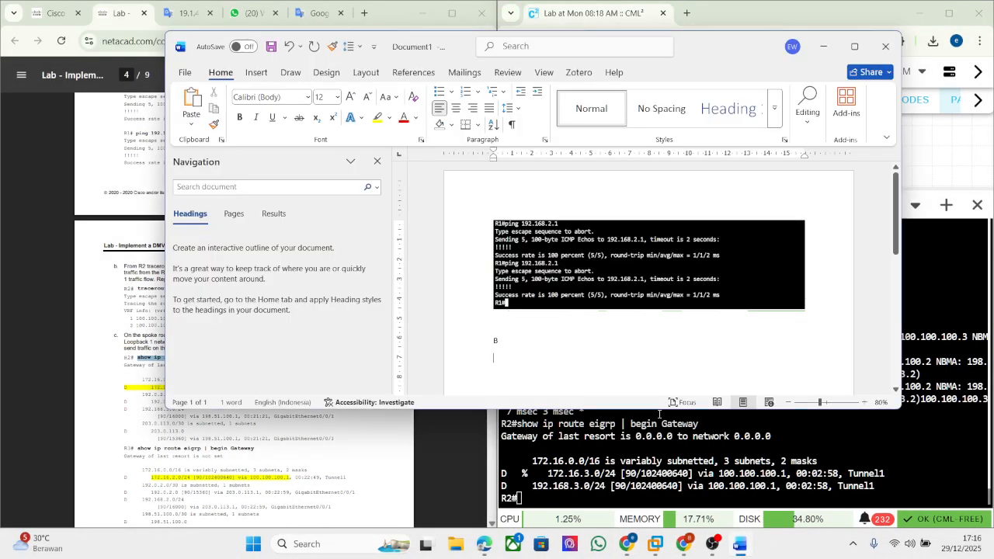
pyautogui.hotkey('ctrl', 'v')
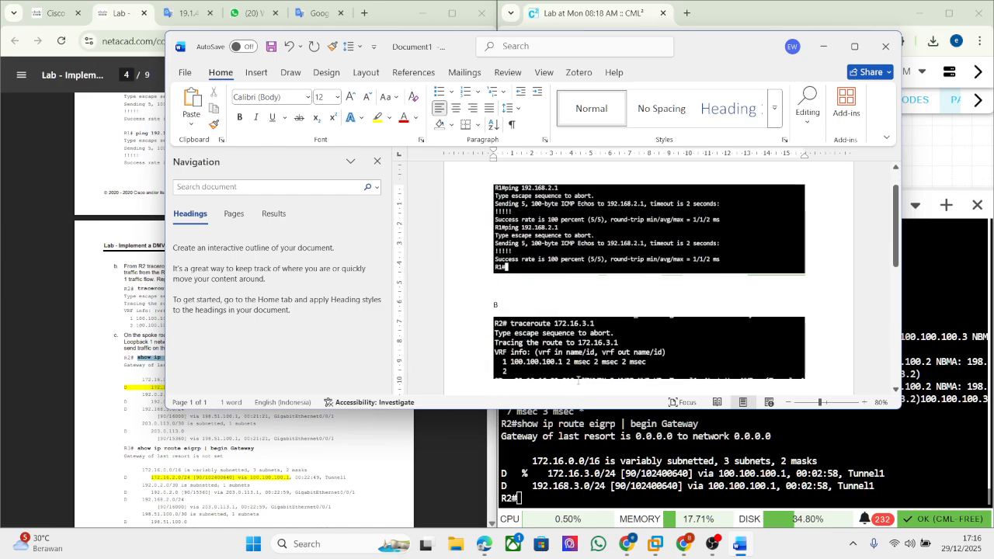
# Add the label C below the traceroute screenshot in the Word document and return to R2's console
pyautogui.press('Return')
pyautogui.write('C')
pyautogui.press('Return')
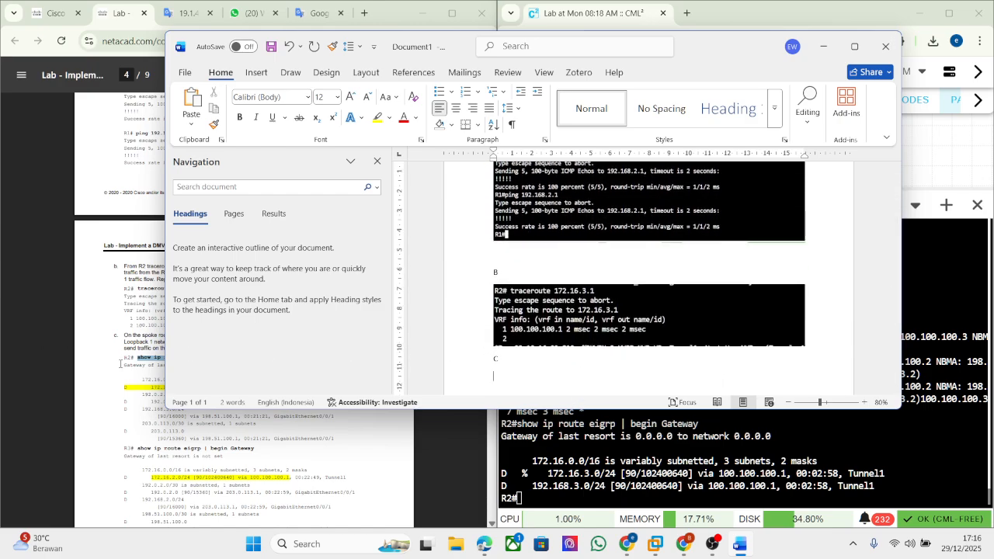
pyautogui.click(122, 363)
pyautogui.click(584, 447)
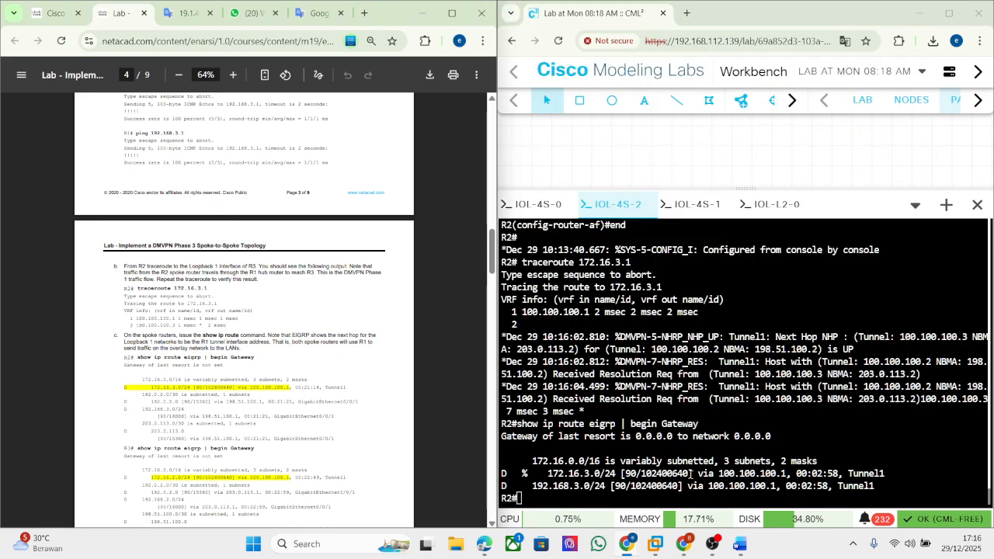
# Check the 172.16.3.0/24 route and its next hop in R2's EIGRP routing output
pyautogui.moveTo(537, 473); pyautogui.dragTo(581, 473)
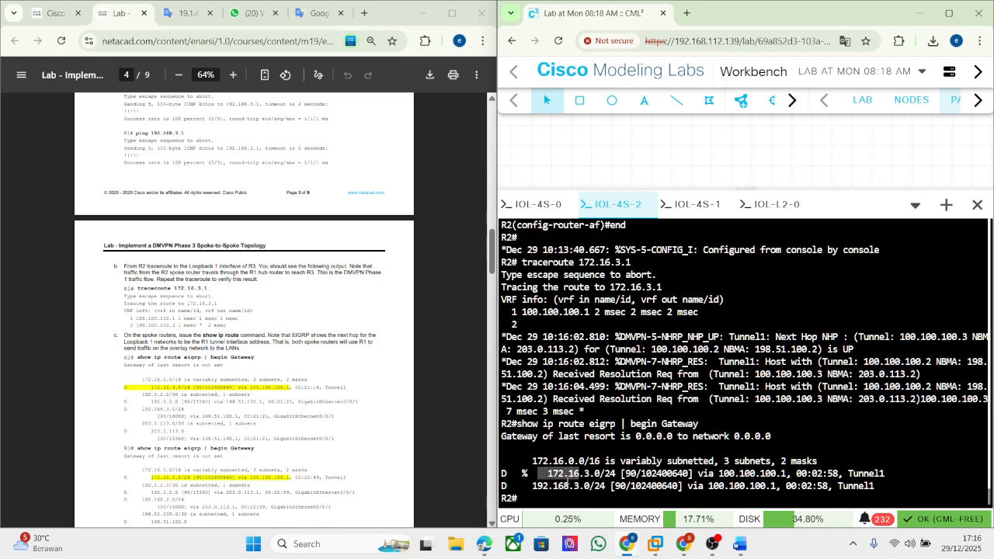
pyautogui.moveTo(640, 473); pyautogui.dragTo(770, 478)
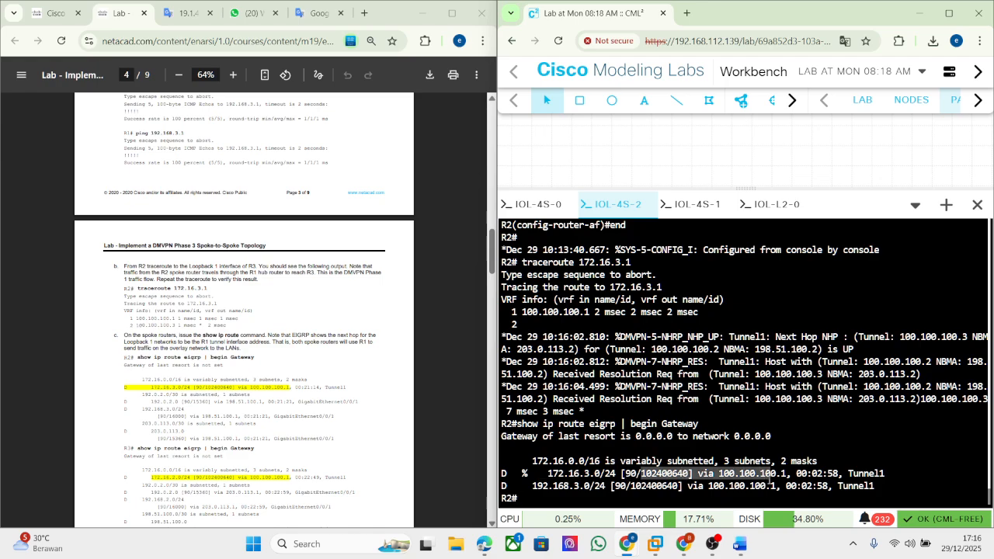
pyautogui.moveTo(770, 480); pyautogui.dragTo(782, 483)
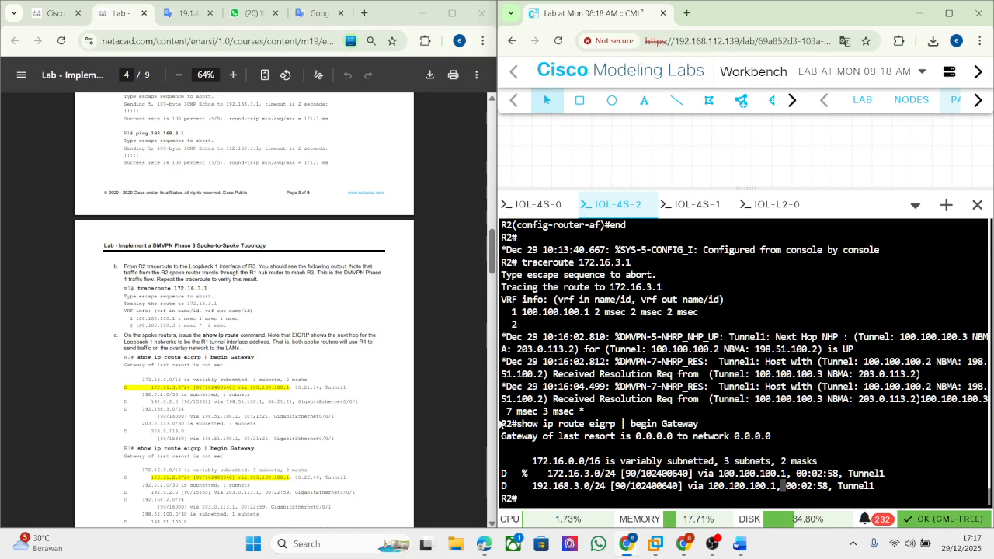
# Capture R2's show ip route eigrp output as a screenshot and paste it under label C in the Word document
pyautogui.press('super+shift+s')
pyautogui.moveTo(499, 417); pyautogui.dragTo(965, 510)
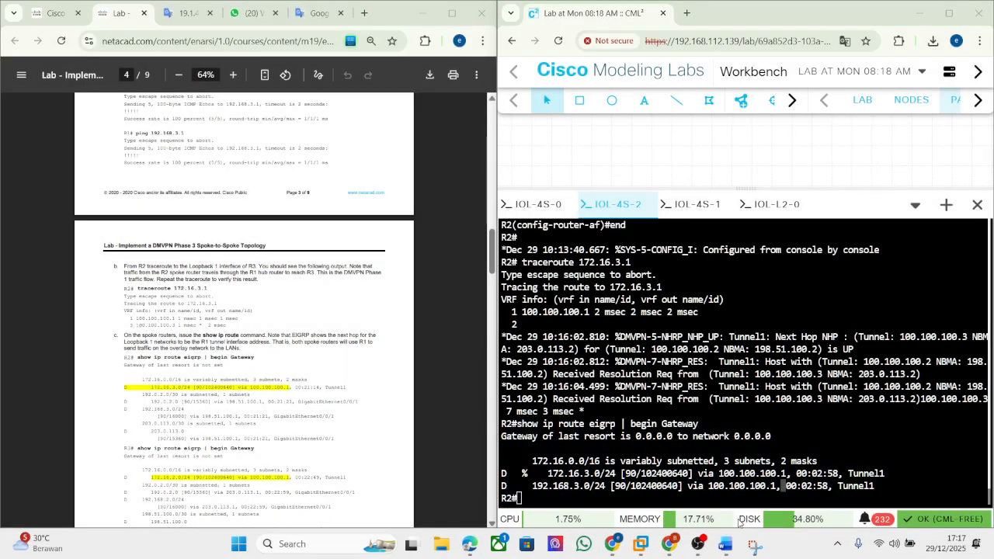
pyautogui.click(739, 543)
pyautogui.click(609, 377)
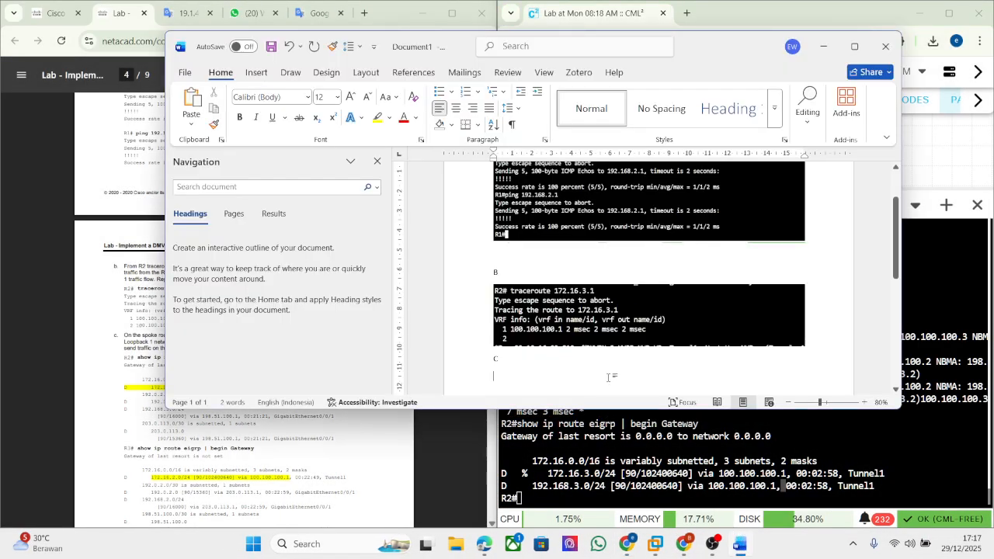
pyautogui.hotkey('ctrl', 'v')
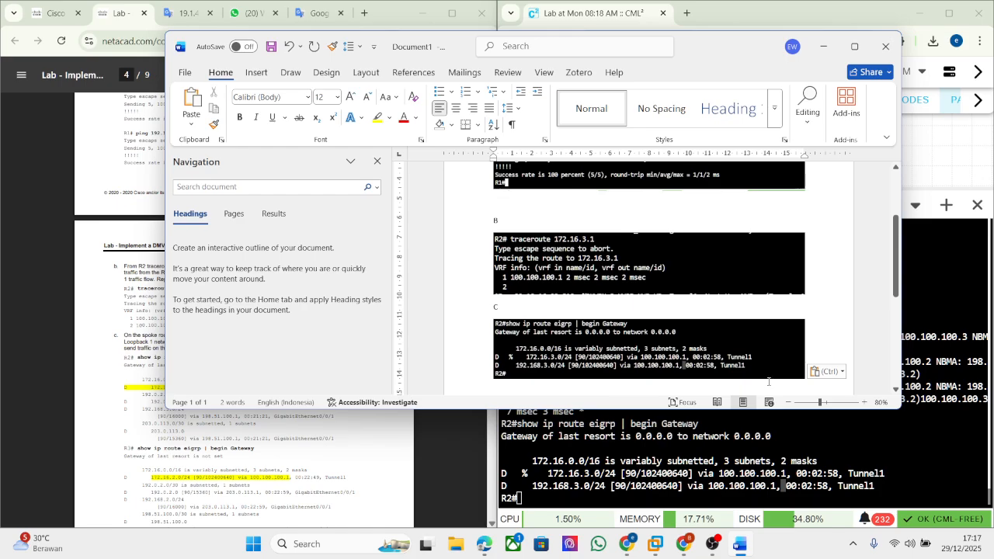
pyautogui.press('Return')
# Copy R3's show ip route eigrp | begin Gateway command from Step 3c of the original lab guide
pyautogui.click(138, 330)
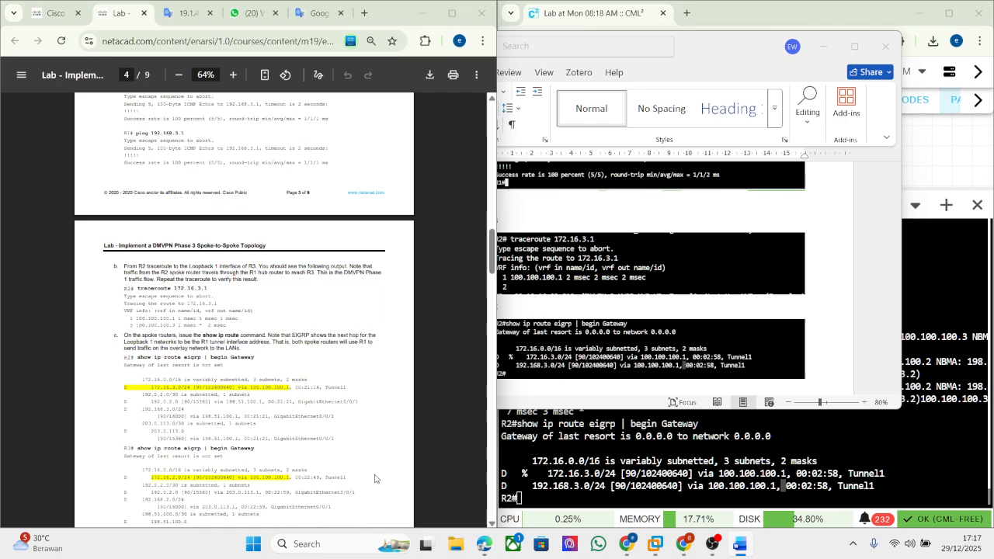
pyautogui.scroll(-3, 138, 330)
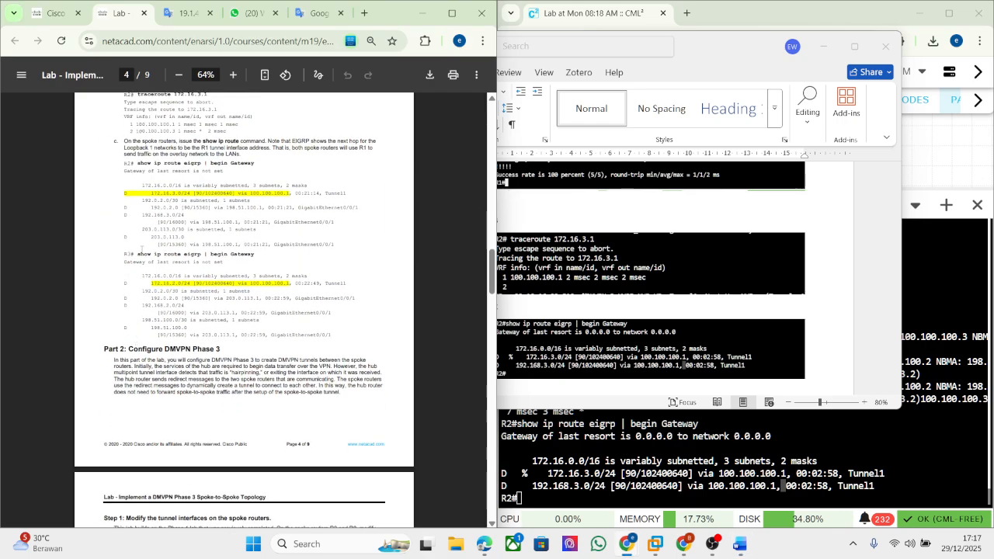
pyautogui.moveTo(135, 255)
pyautogui.mouseDown()
pyautogui.moveTo(256, 256)
pyautogui.moveTo(143, 253)
pyautogui.mouseUp()
pyautogui.rightClick(250, 257)
pyautogui.click(233, 259)
pyautogui.rightClick(171, 259)
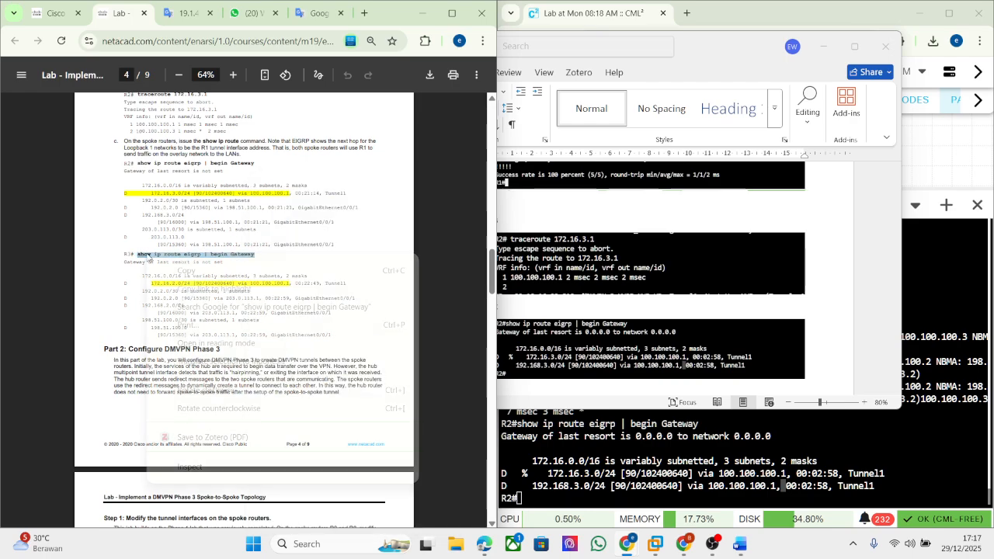
pyautogui.click(190, 269)
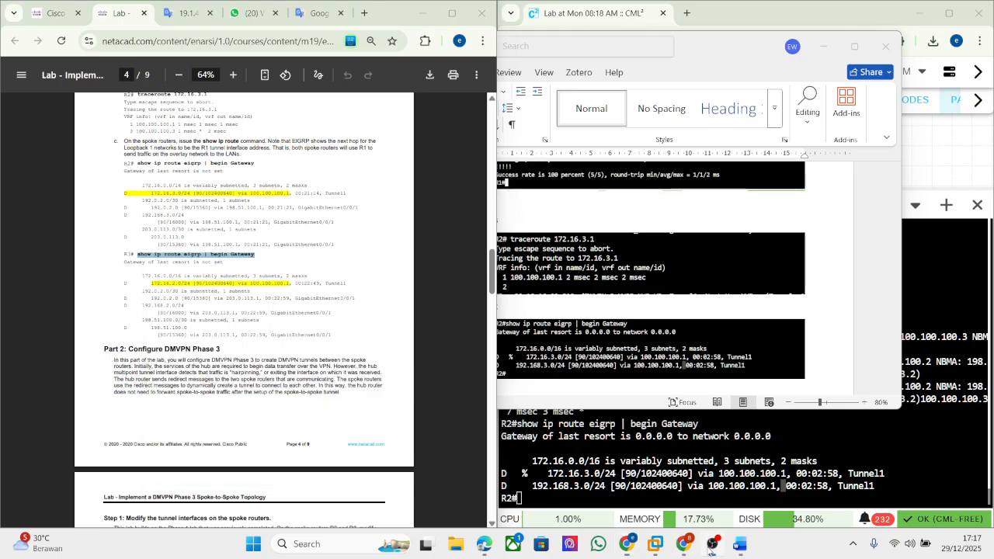
# Switch to R3's console in Cisco Modeling Labs and run the copied show ip route eigrp | begin Gateway command
pyautogui.click(707, 547)
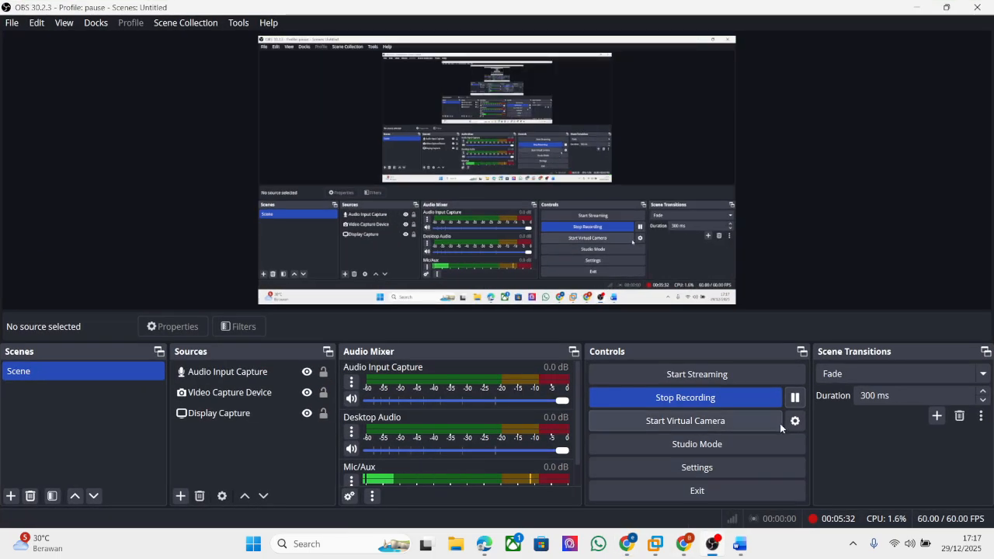
pyautogui.click(709, 544)
pyautogui.rightClick(678, 374)
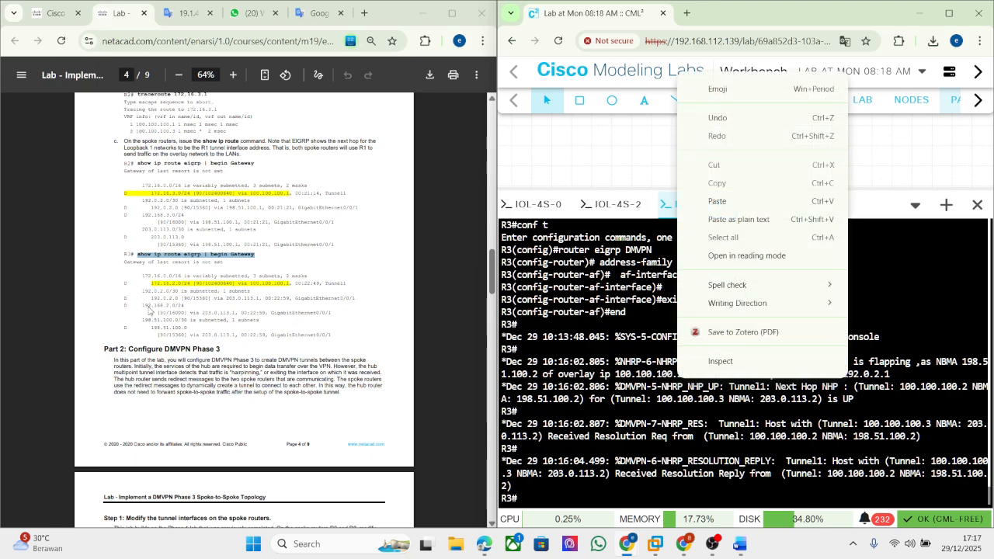
pyautogui.click(712, 202)
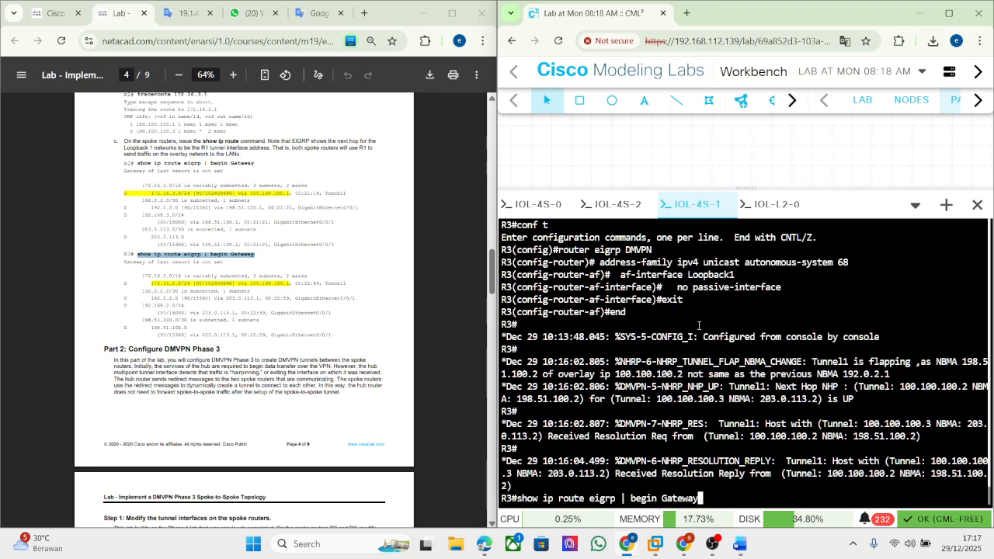
pyautogui.press('Return')
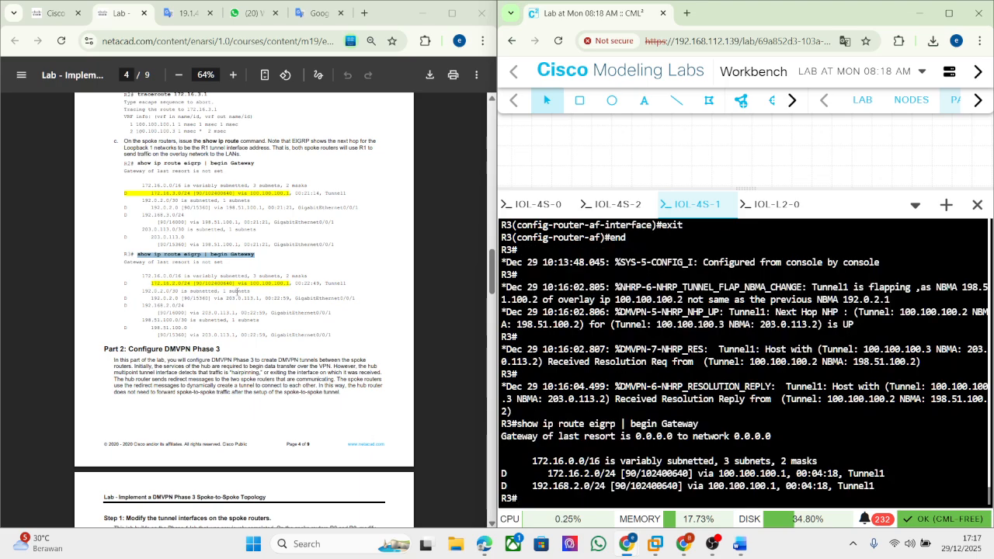
# Highlight the 172.16.2.0/24 route in R3's output, capture the output as a screenshot and paste it below R2's in the Word document
pyautogui.moveTo(548, 473); pyautogui.dragTo(895, 474)
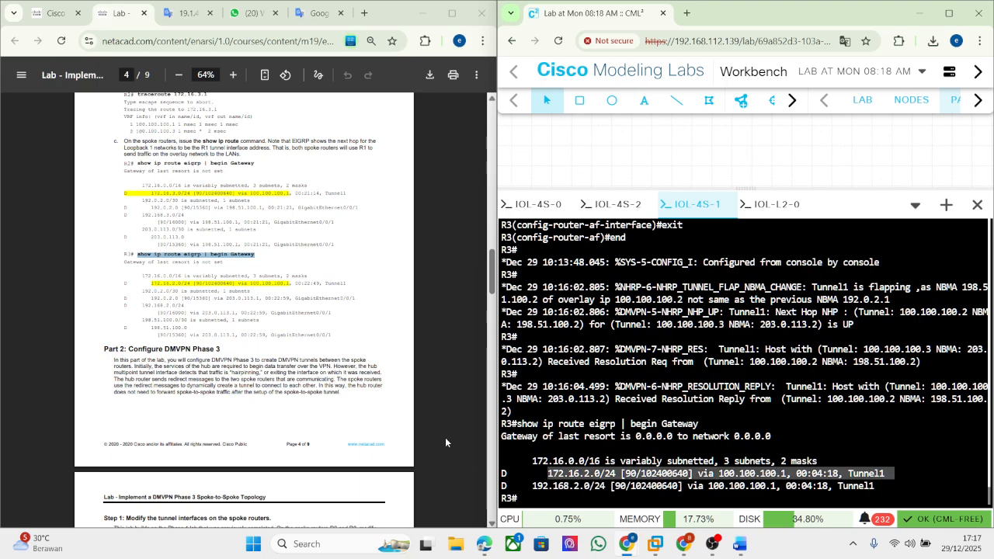
pyautogui.press('super+shift+s')
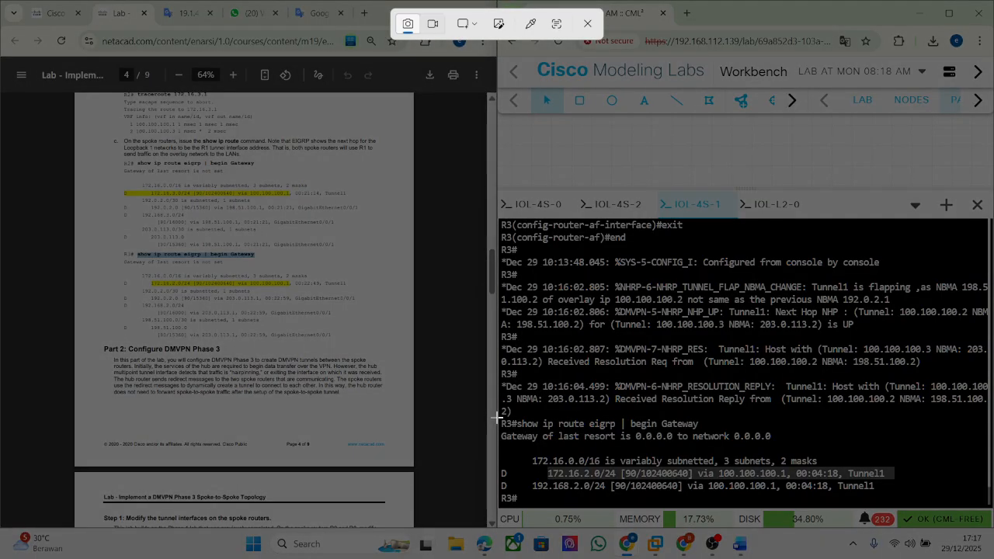
pyautogui.moveTo(498, 418); pyautogui.dragTo(979, 513)
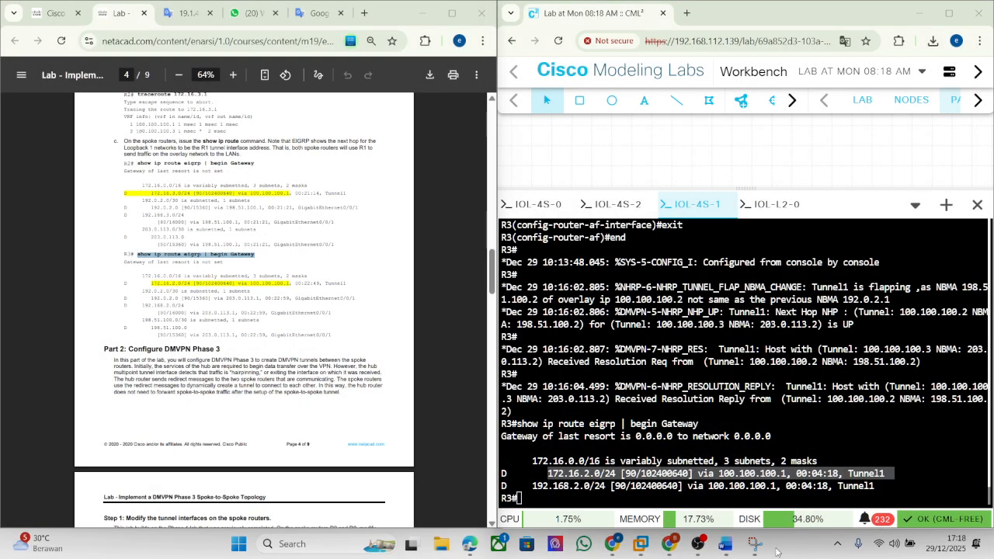
pyautogui.click(739, 544)
pyautogui.scroll(-1, 830, 339)
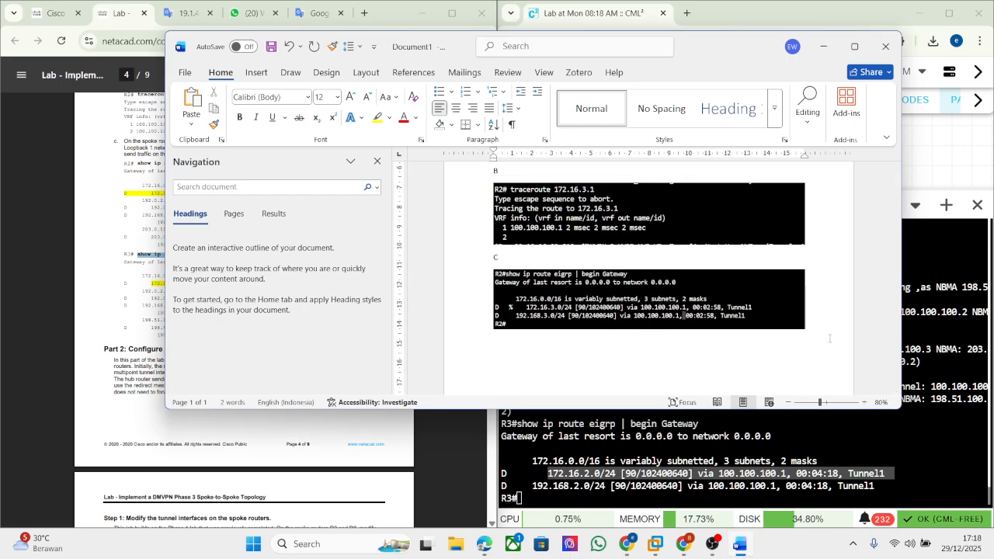
pyautogui.hotkey('ctrl', 'v')
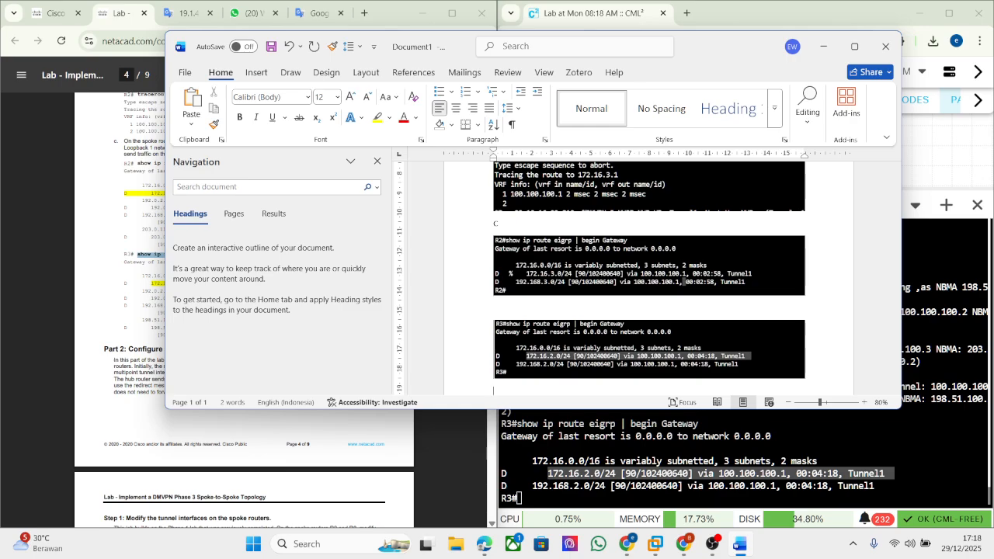
# Add the label Part 2 below the R3 routing screenshot in the Word document
pyautogui.press('Return')
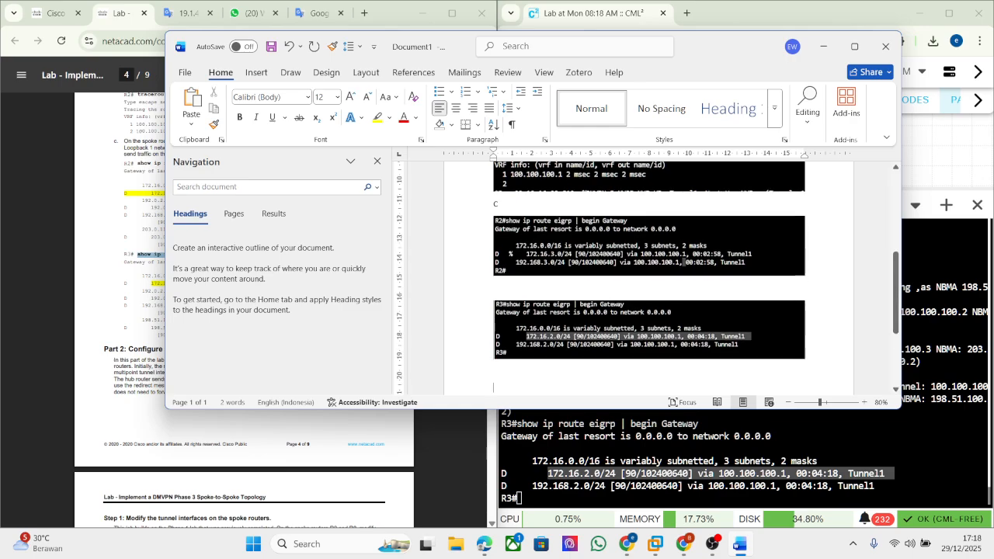
pyautogui.write('paty')
pyautogui.press('BackSpace')
pyautogui.press('BackSpace')
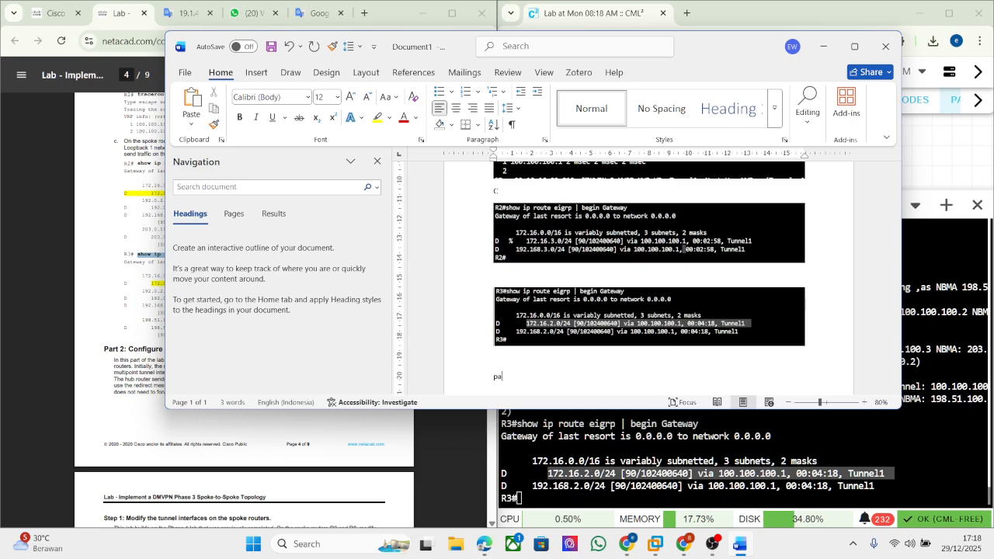
pyautogui.write('rt 2')
pyautogui.press('Return')
# Look through the Part 2 configuration steps and the Part 3 verification steps in the original lab guide
pyautogui.click(142, 291)
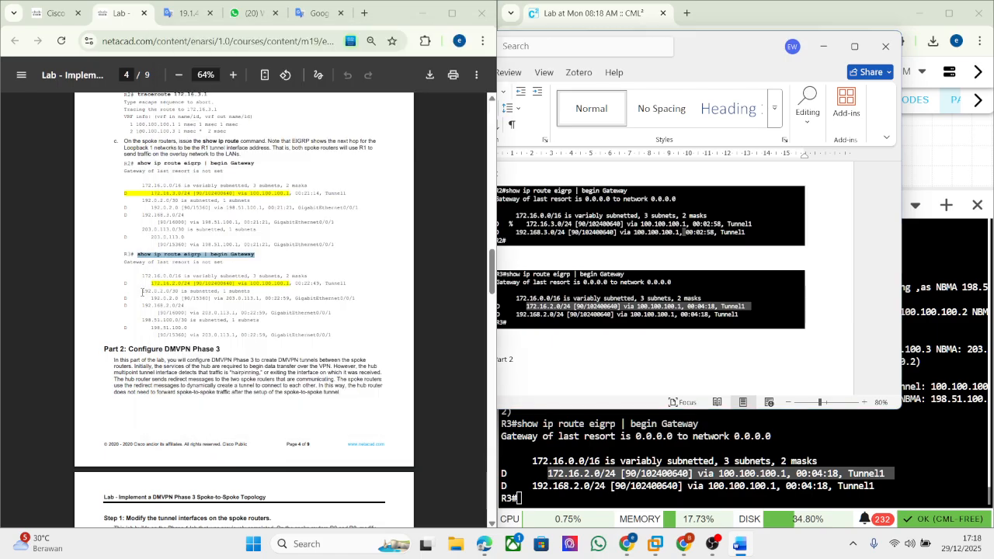
pyautogui.scroll(-10, 153, 234)
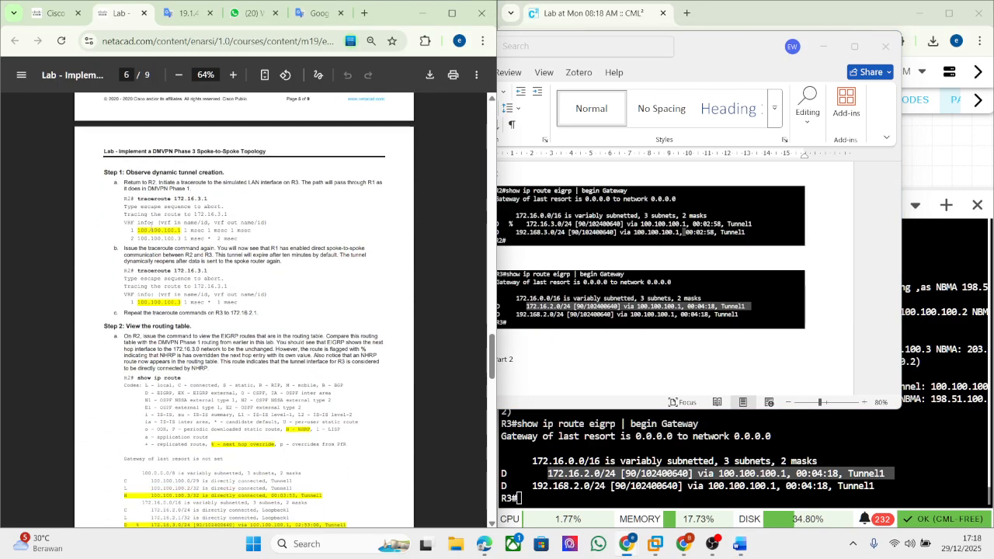
pyautogui.scroll(-5, 166, 318)
pyautogui.scroll(10, 165, 319)
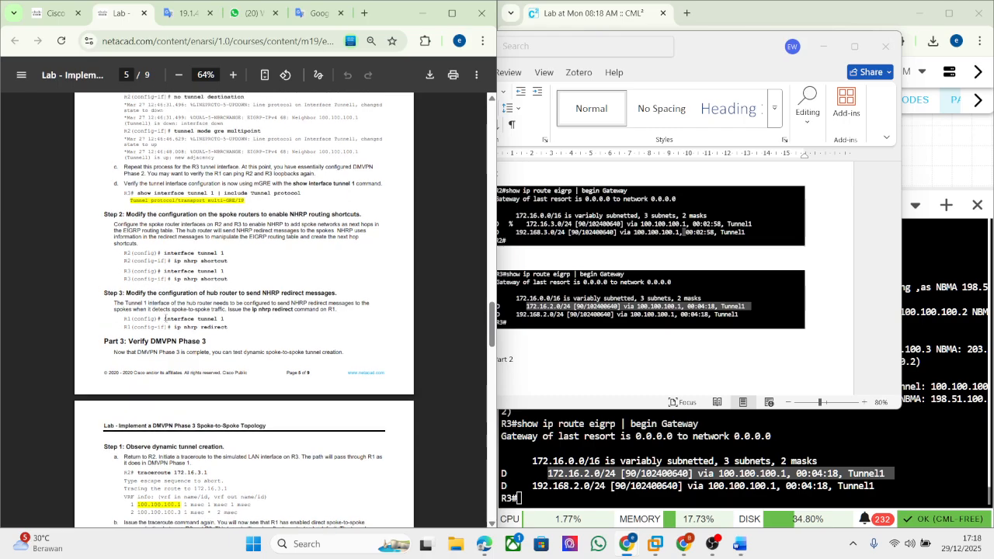
pyautogui.scroll(4, 165, 319)
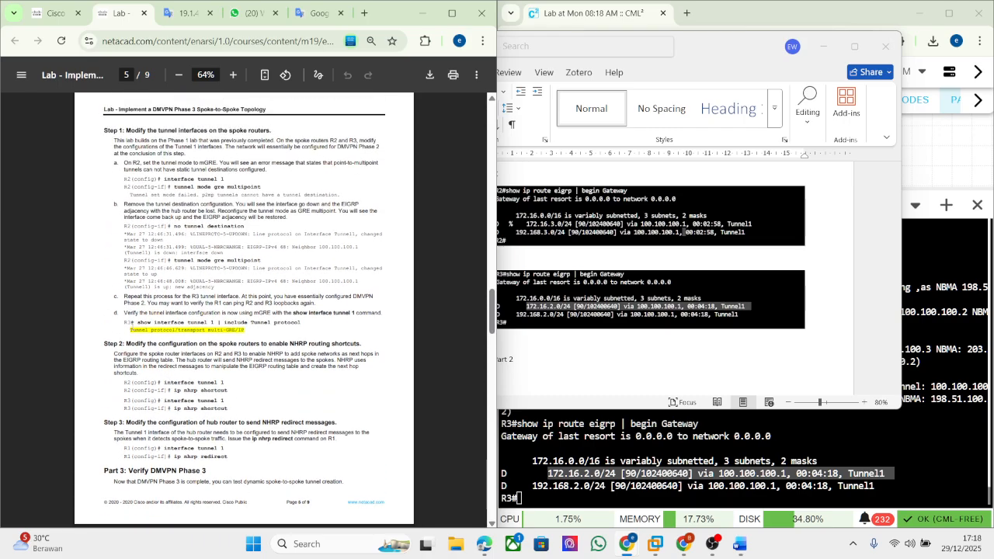
pyautogui.scroll(7, 129, 304)
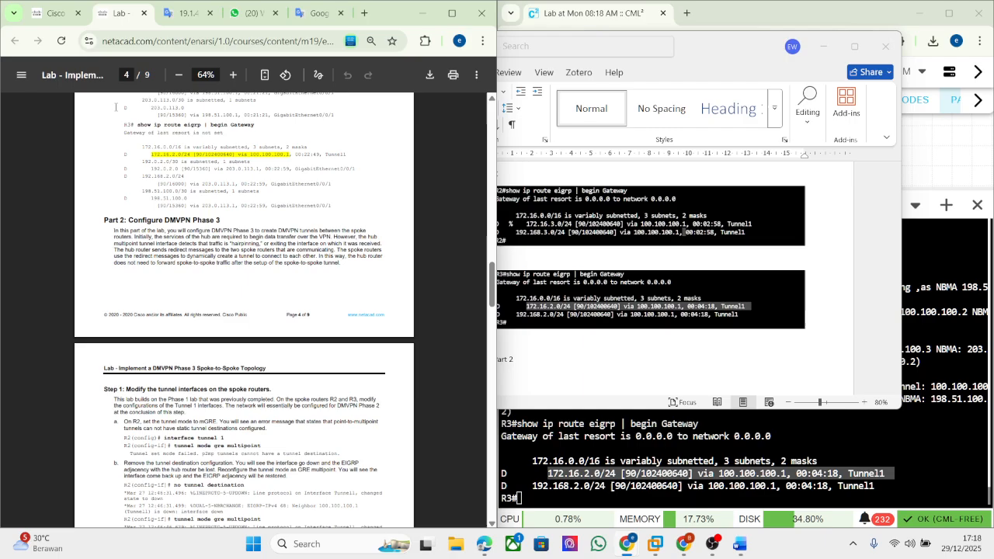
# Read the introduction to Part 2 and the heading of Step 1 in the Indonesian translation of the guide
pyautogui.click(180, 15)
pyautogui.scroll(-12, 150, 367)
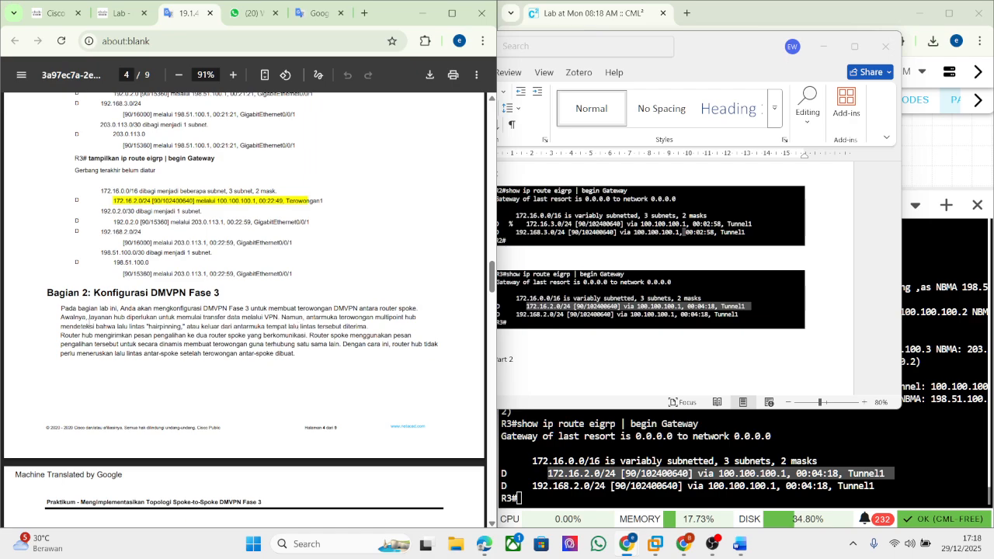
pyautogui.scroll(-1, 89, 329)
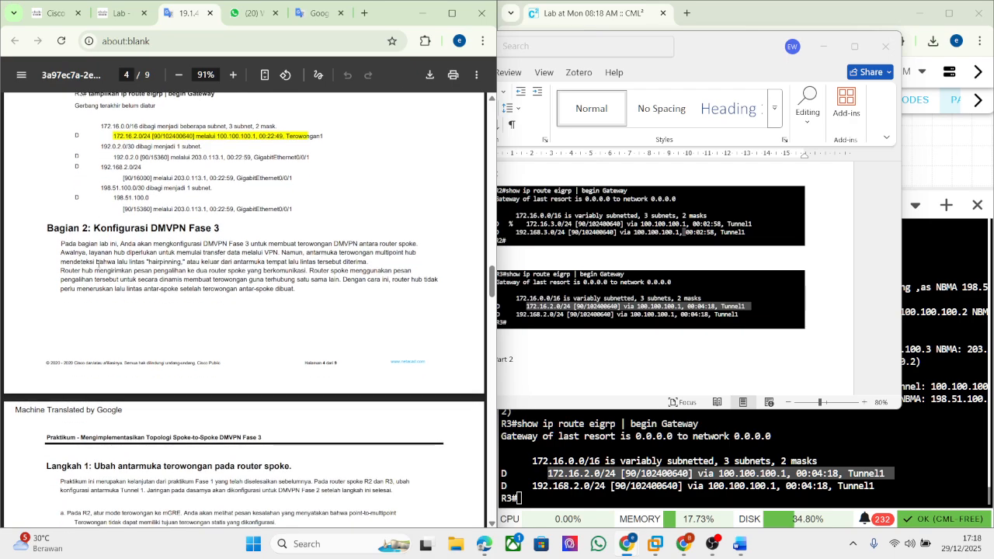
pyautogui.scroll(-2, 107, 284)
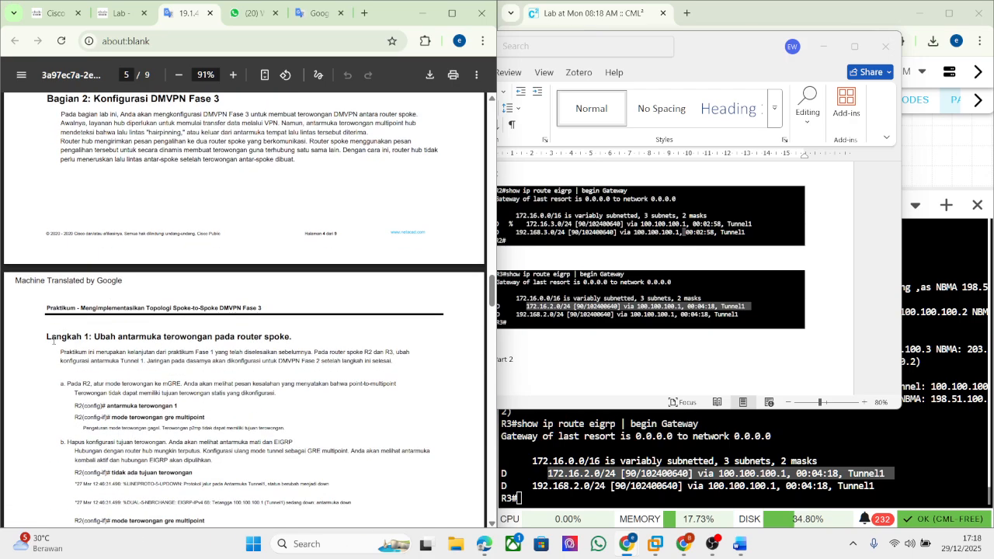
pyautogui.moveTo(255, 341); pyautogui.dragTo(256, 347)
pyautogui.click(106, 346)
# Compare the Step 1 tunnel interface instructions in the original guide with their Indonesian translation
pyautogui.click(120, 13)
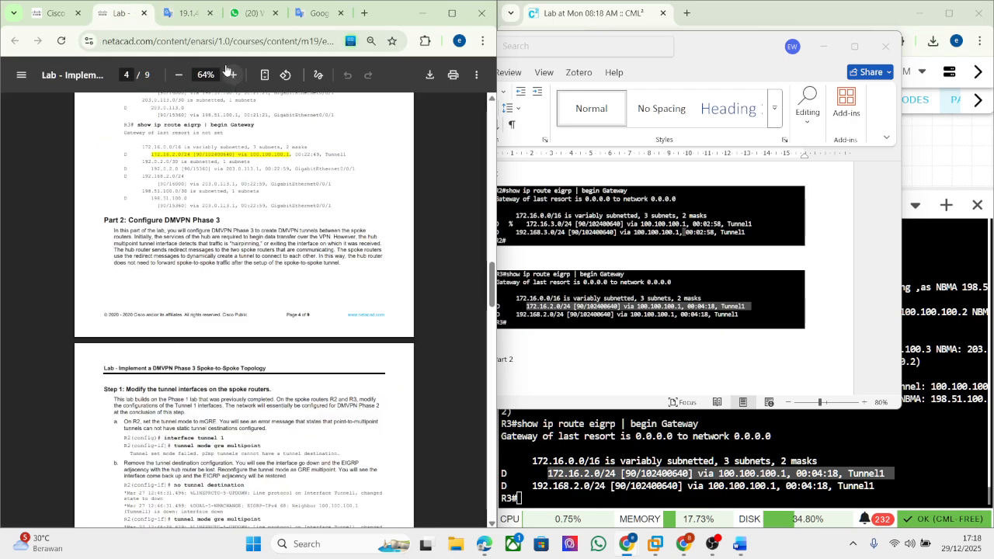
pyautogui.click(177, 21)
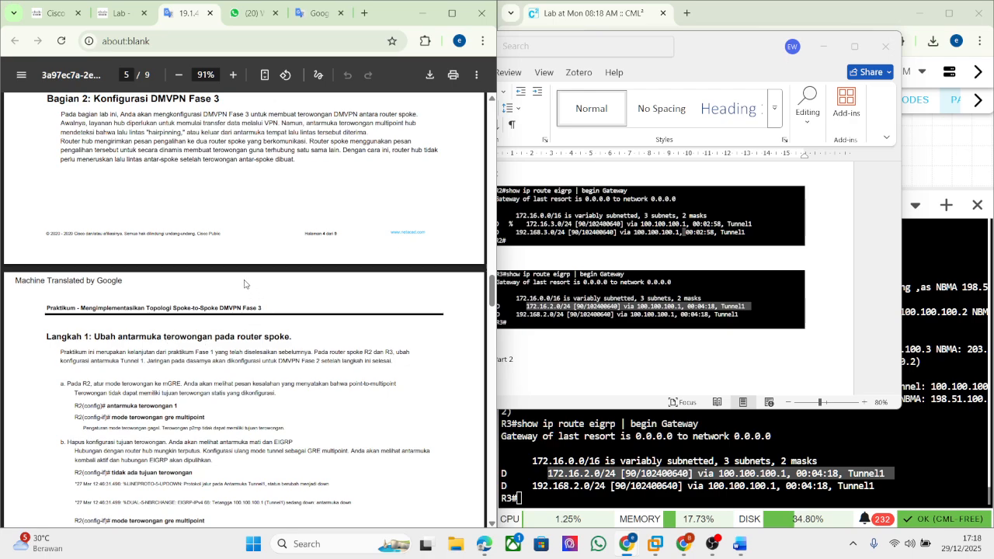
pyautogui.click(121, 16)
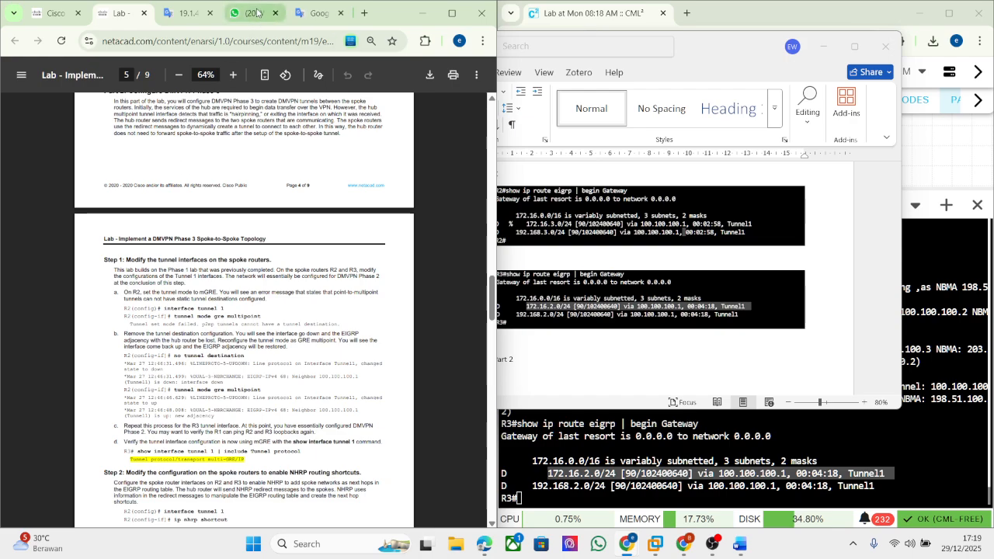
pyautogui.click(189, 13)
pyautogui.scroll(-1, 93, 366)
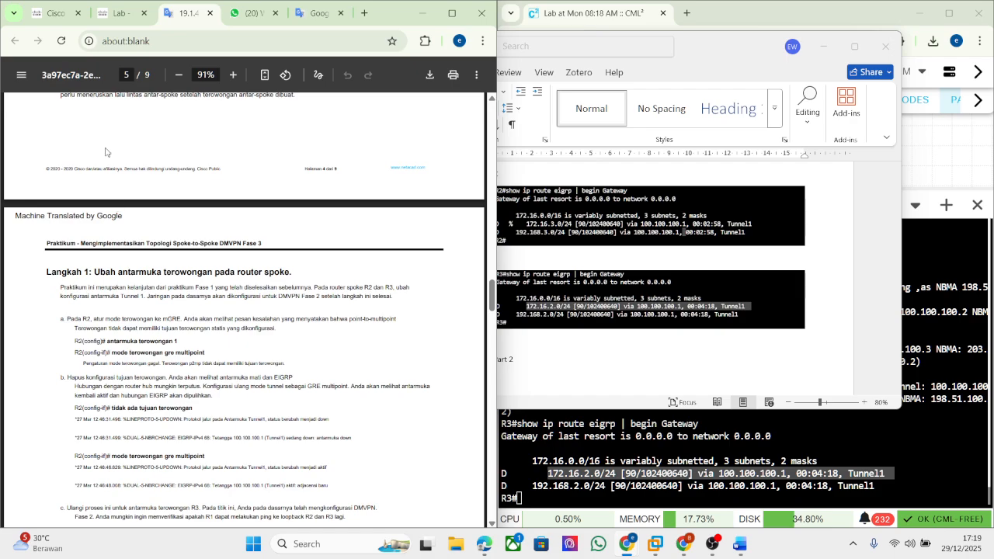
# Switch to the R2 console in Cisco Modeling Labs and enter configuration mode for interface Tunnel1
pyautogui.click(113, 16)
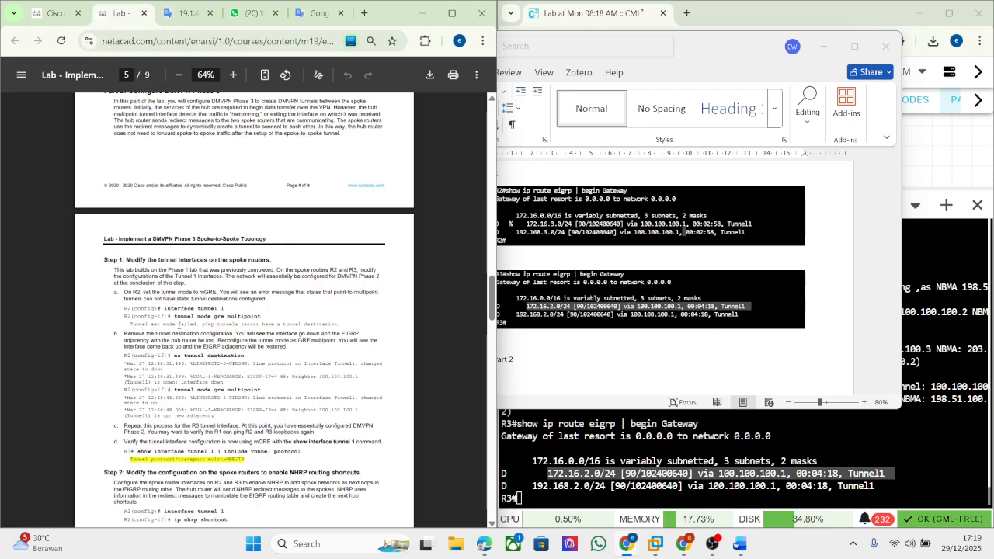
pyautogui.click(606, 458)
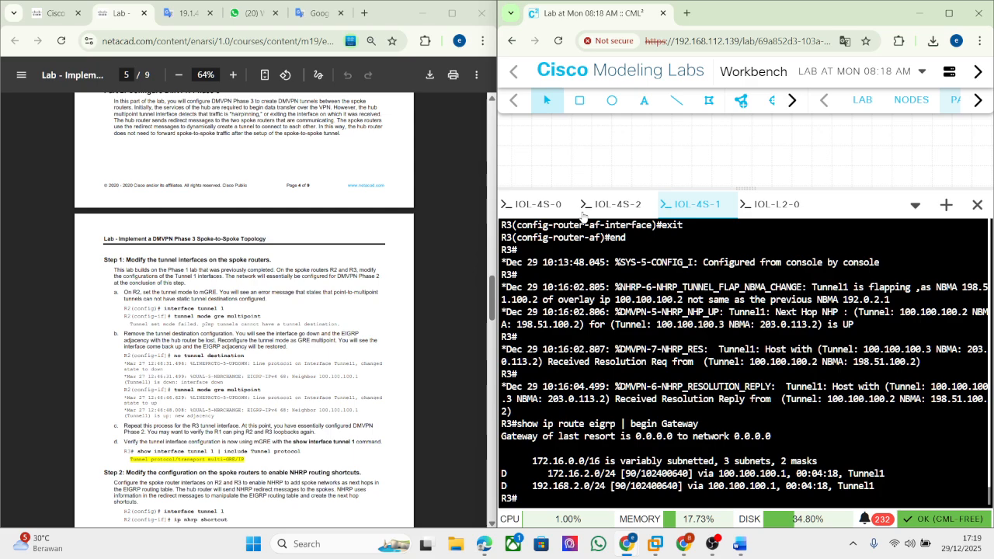
pyautogui.click(595, 208)
pyautogui.click(592, 352)
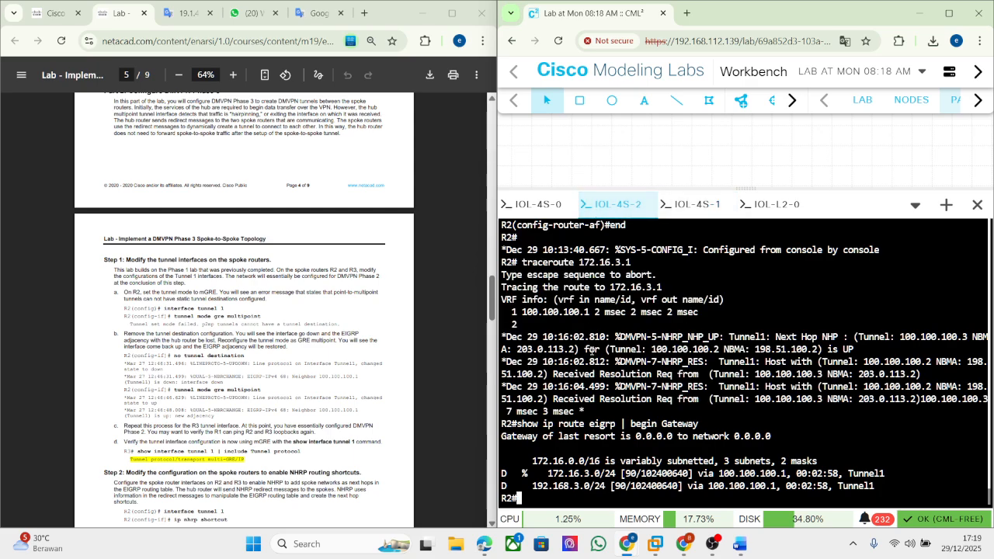
pyautogui.write('conf t')
pyautogui.press('Return')
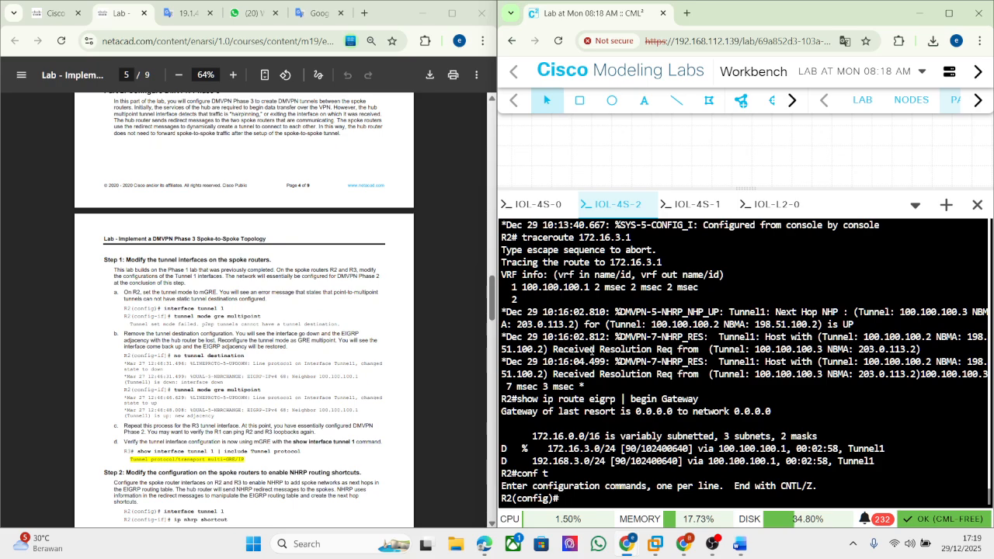
pyautogui.write('int tun')
pyautogui.press('Tab')
pyautogui.write('1')
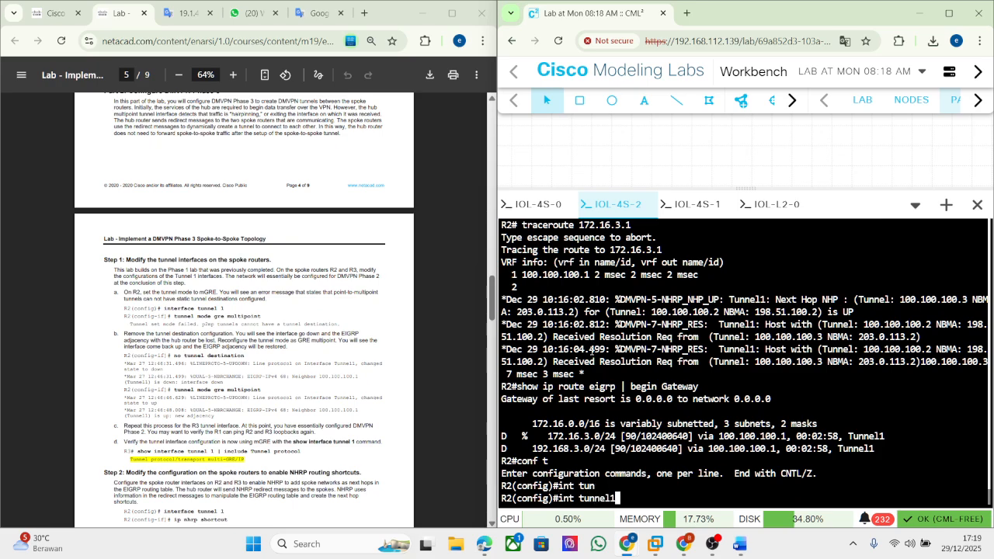
pyautogui.press('Return')
# Set the Tunnel1 mode on R2 to gre multipoint
pyautogui.write('tunn')
pyautogui.press('Tab')
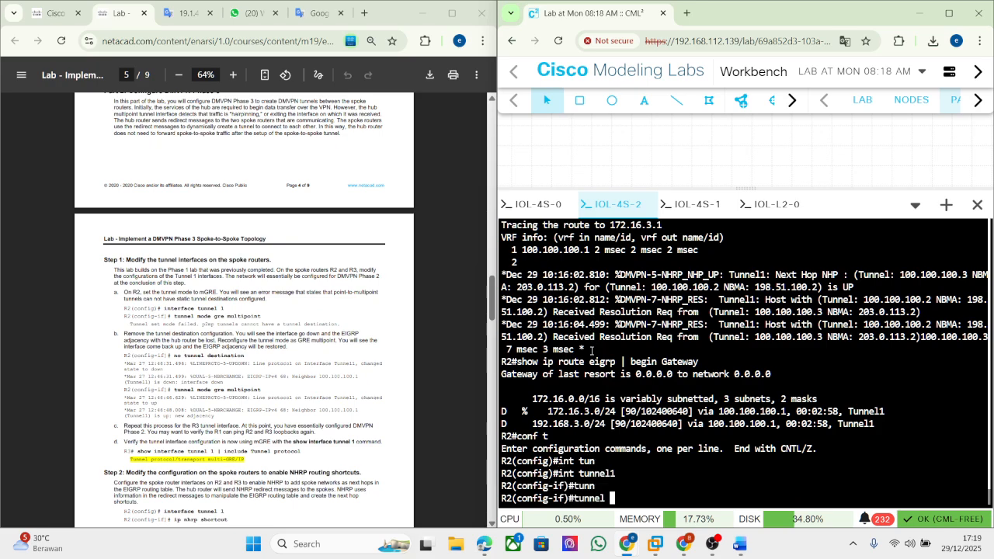
pyautogui.write('mod')
pyautogui.press('Tab')
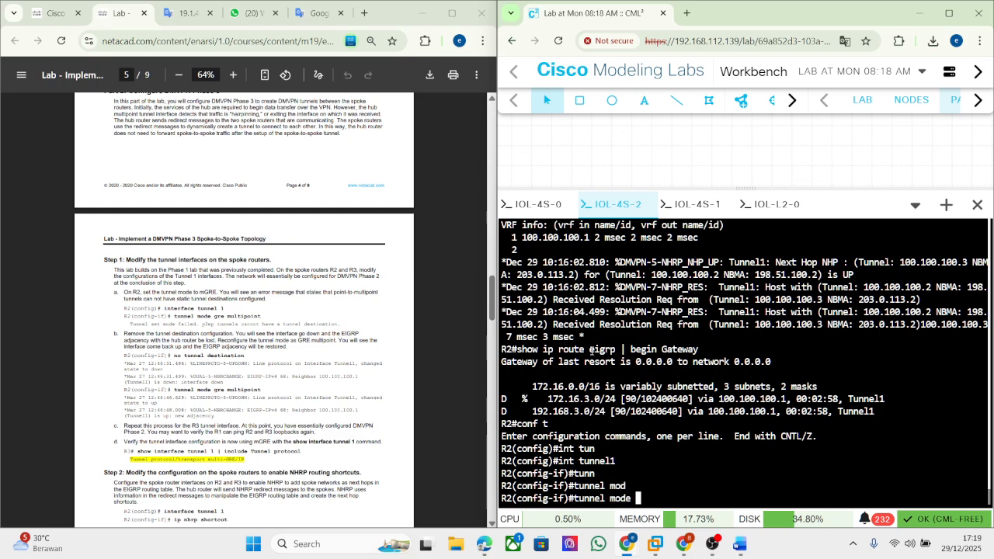
pyautogui.write('gre mul')
pyautogui.press('Tab')
pyautogui.press('Return')
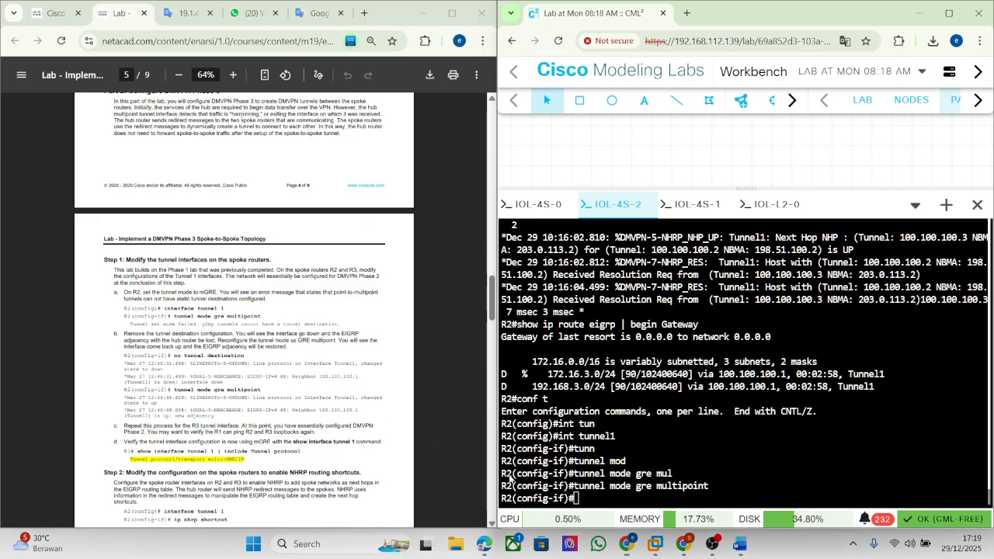
# Capture the R2 Tunnel1 mode commands as a screenshot and paste it below Part 2 in the Word document
pyautogui.press('super+shift+s')
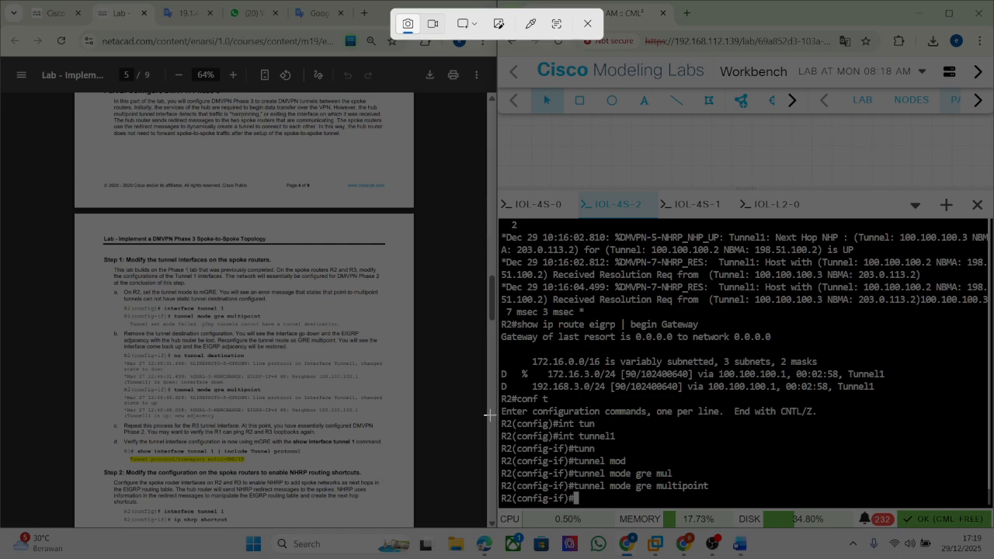
pyautogui.moveTo(500, 418); pyautogui.dragTo(990, 505)
pyautogui.click(739, 544)
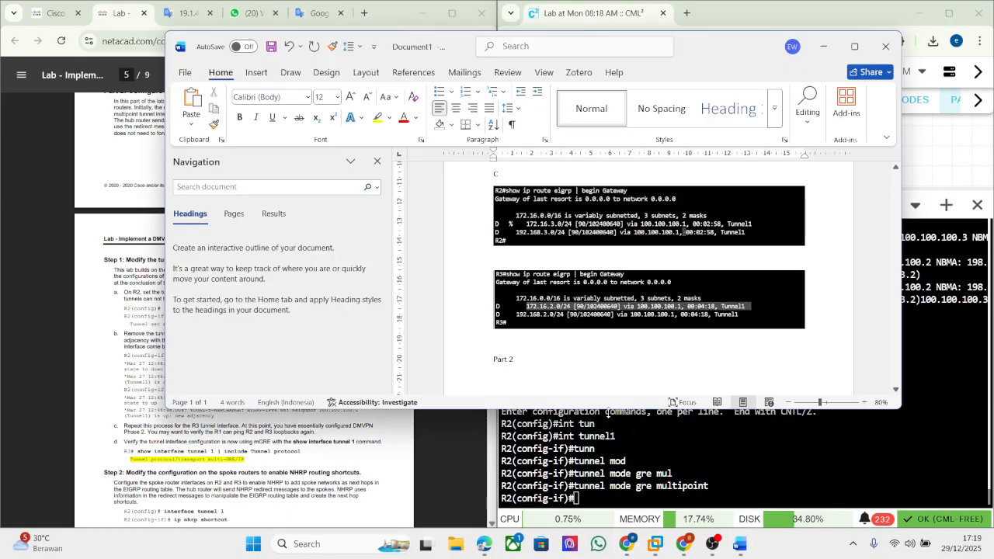
pyautogui.hotkey('ctrl', 'v')
# Copy the command no tunnel destination from Step 1b of the lab guide and paste it into the R2 console
pyautogui.click(145, 344)
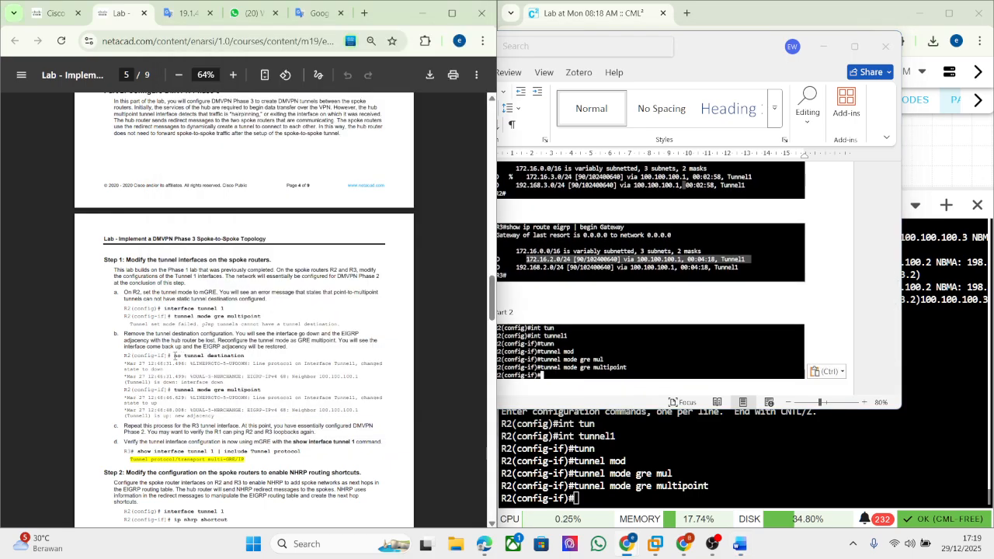
pyautogui.moveTo(174, 355); pyautogui.dragTo(246, 355)
pyautogui.hotkey('ctrl', 'c')
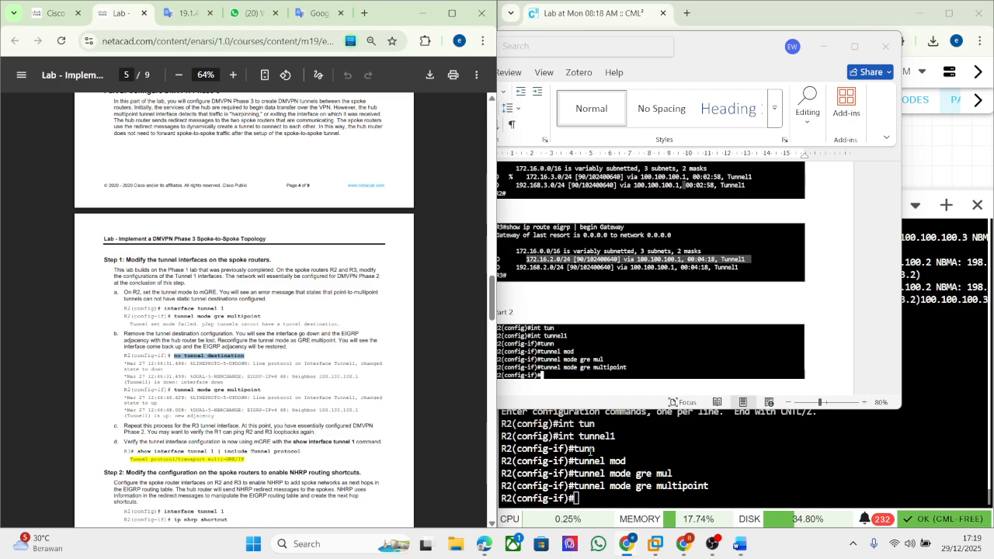
pyautogui.click(588, 454)
pyautogui.hotkey('ctrl', 'c')
pyautogui.rightClick(590, 453)
pyautogui.click(614, 275)
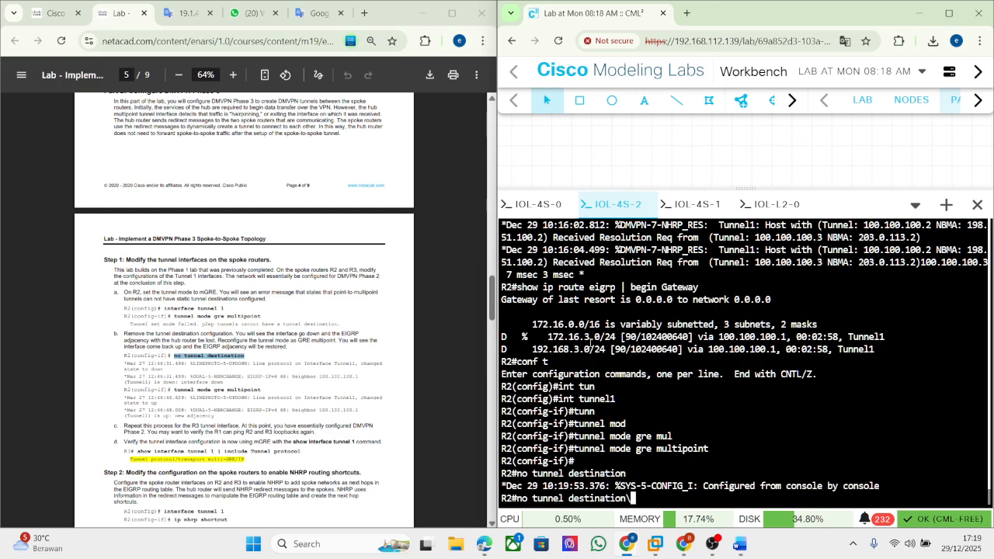
# Clear the R2 command line and try to run no tunnel destination from privileged EXEC mode
pyautogui.press('BackSpace')
pyautogui.press('BackSpace')
pyautogui.press('BackSpace')
pyautogui.press('BackSpace')
pyautogui.press('BackSpace')
pyautogui.press('BackSpace')
pyautogui.press('BackSpace')
pyautogui.press('BackSpace')
pyautogui.press('BackSpace')
pyautogui.press('BackSpace')
pyautogui.press('BackSpace')
pyautogui.press('BackSpace')
pyautogui.press('BackSpace')
pyautogui.press('BackSpace')
pyautogui.press('BackSpace')
pyautogui.press('BackSpace')
pyautogui.press('BackSpace')
pyautogui.press('BackSpace')
pyautogui.press('BackSpace')
pyautogui.press('BackSpace')
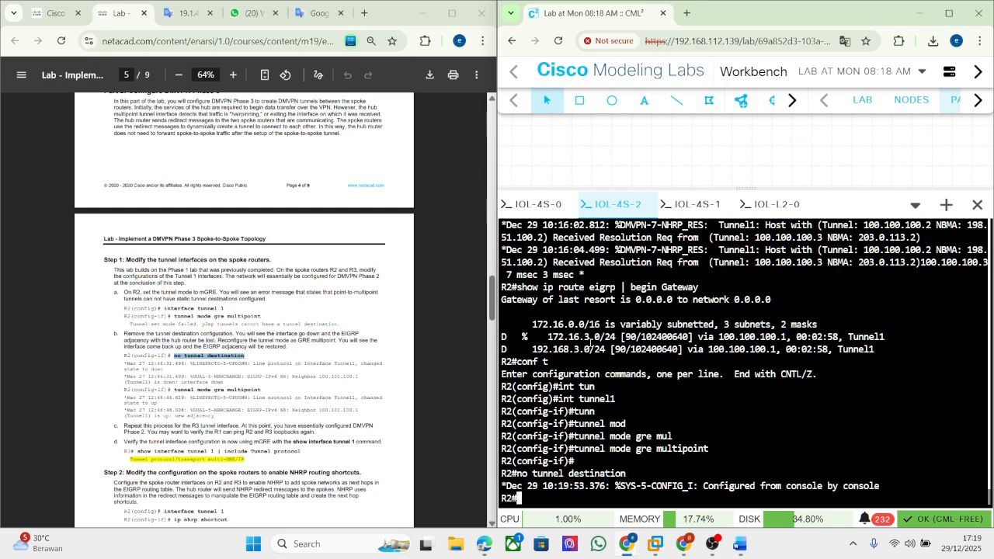
pyautogui.press('Return')
pyautogui.press('Return')
pyautogui.rightClick(658, 383)
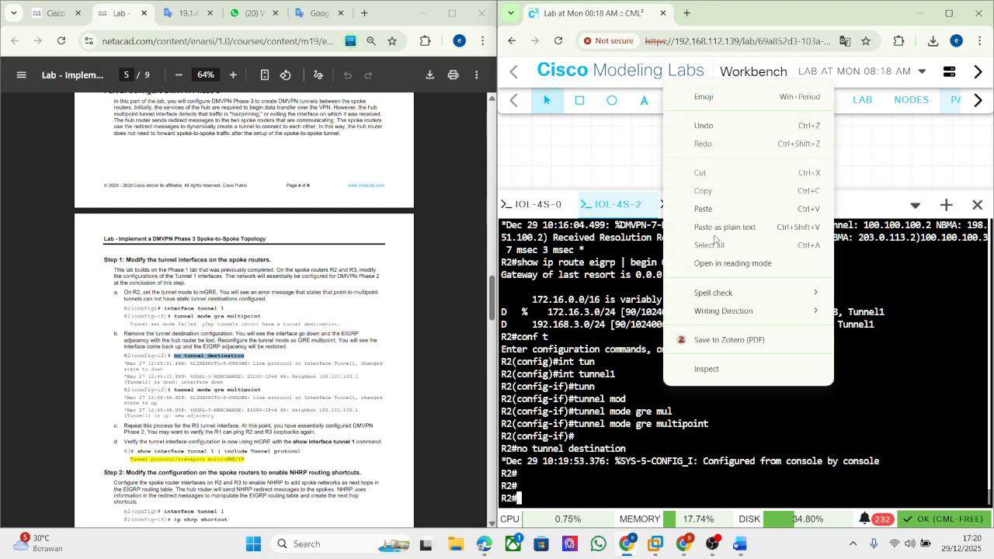
pyautogui.click(673, 208)
pyautogui.press('Return')
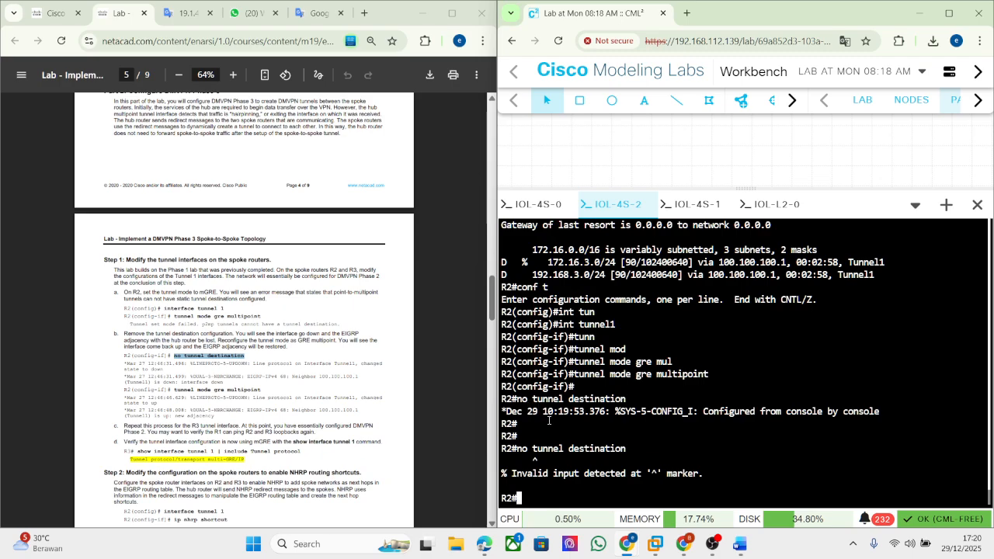
# Enter global configuration mode on R2 and try to run no tunnel destination there
pyautogui.write('conf t')
pyautogui.press('Return')
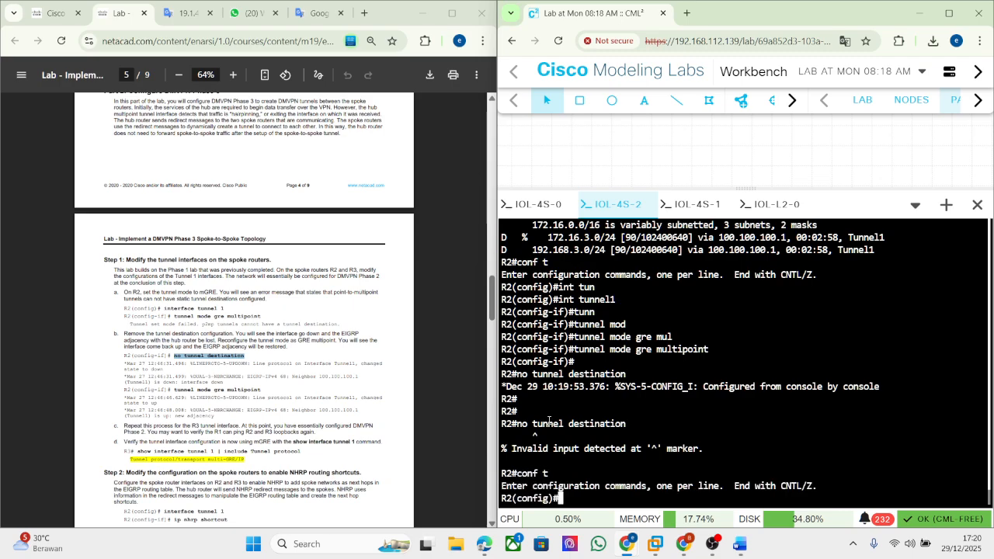
pyautogui.rightClick(549, 420)
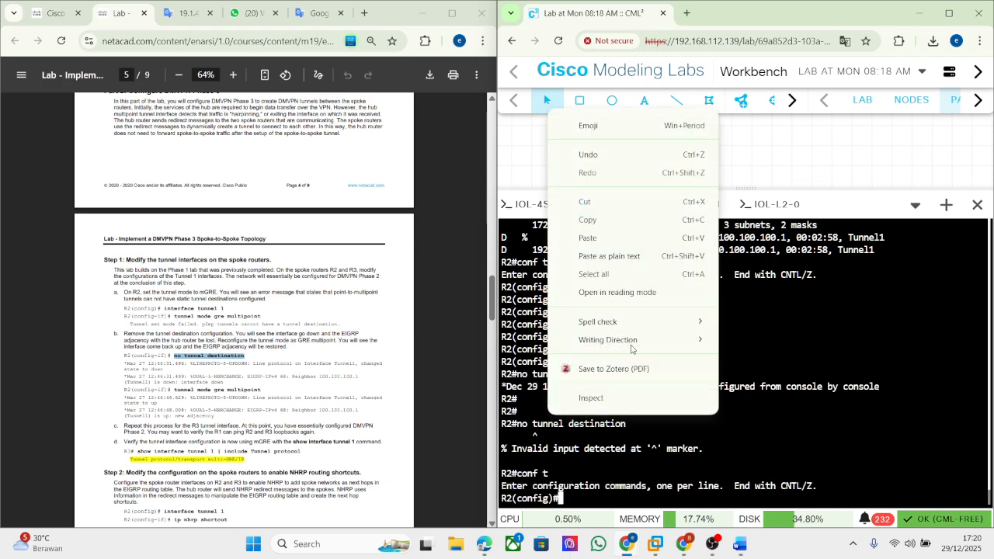
pyautogui.click(626, 237)
pyautogui.press('Return')
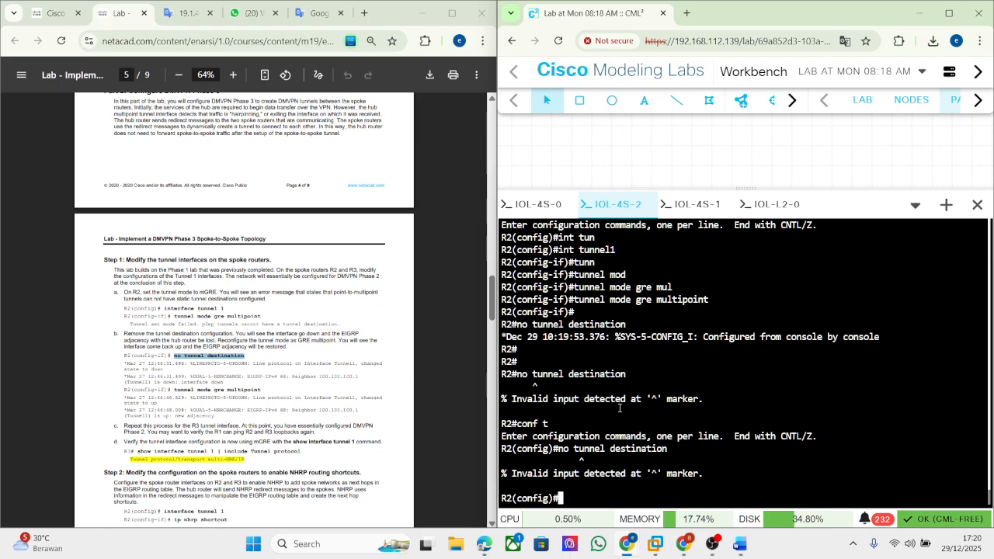
# Enter interface Tunnel1 on R2 and remove its destination with no tunnel destination
pyautogui.write('int tunn')
pyautogui.press('Tab')
pyautogui.write('1')
pyautogui.press('Return')
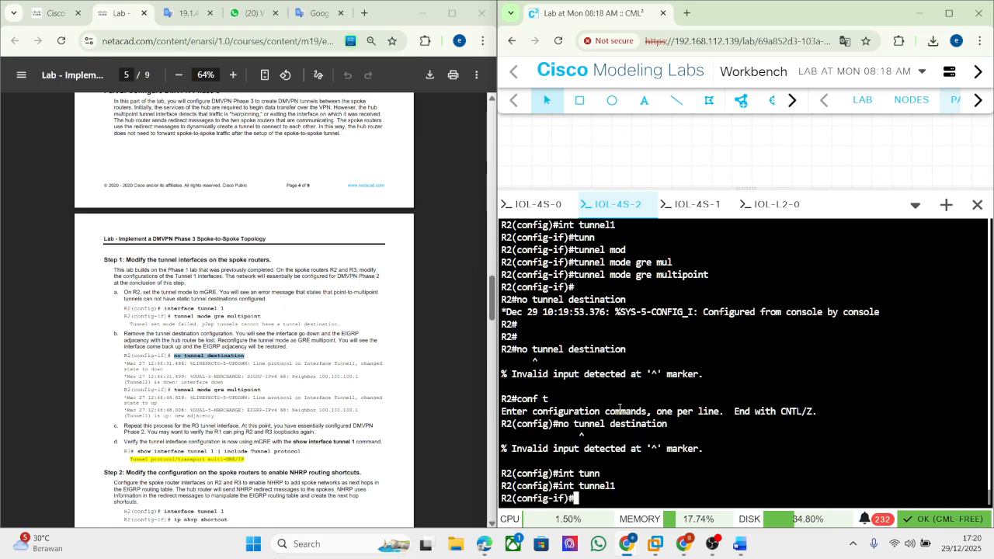
pyautogui.rightClick(619, 412)
pyautogui.click(695, 230)
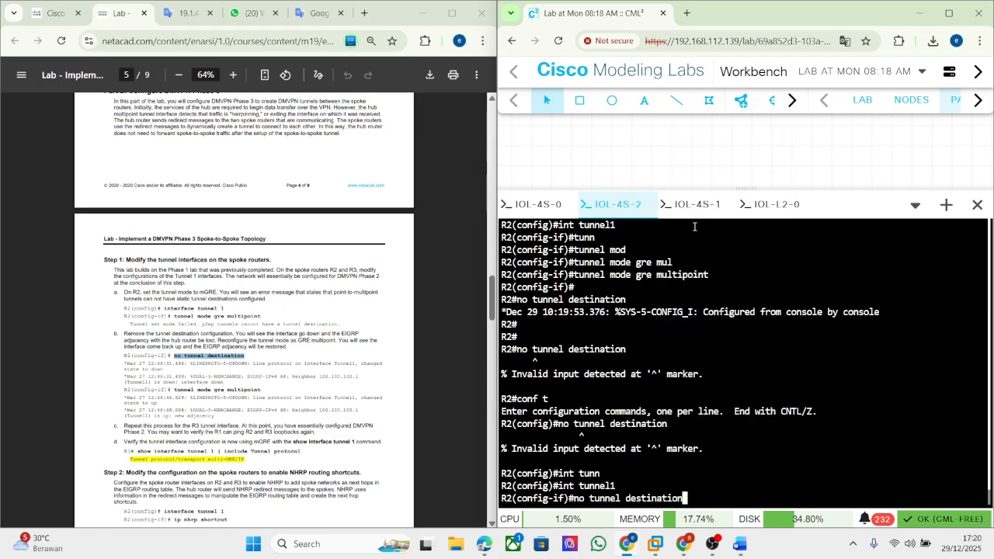
pyautogui.press('Return')
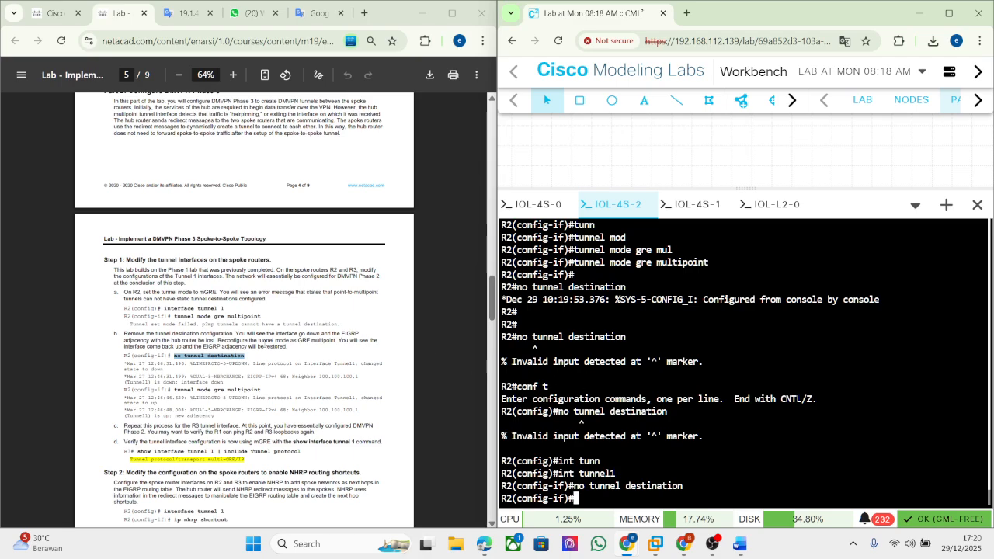
# Copy tunnel mode gre multipoint from Step 1b of the lab guide and run it on R2's Tunnel1 interface
pyautogui.scroll(-1, 264, 344)
pyautogui.moveTo(173, 351); pyautogui.dragTo(261, 352)
pyautogui.rightClick(262, 353)
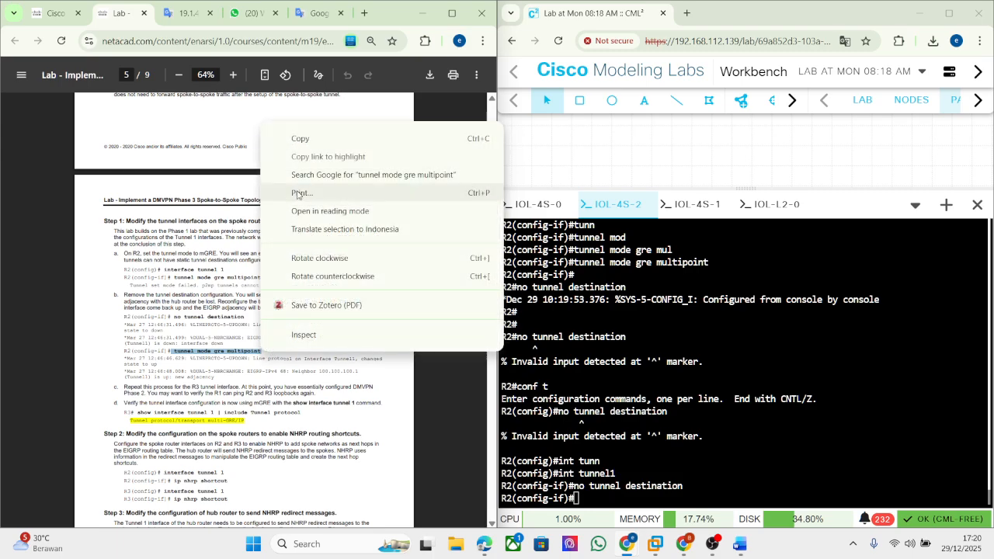
pyautogui.click(292, 142)
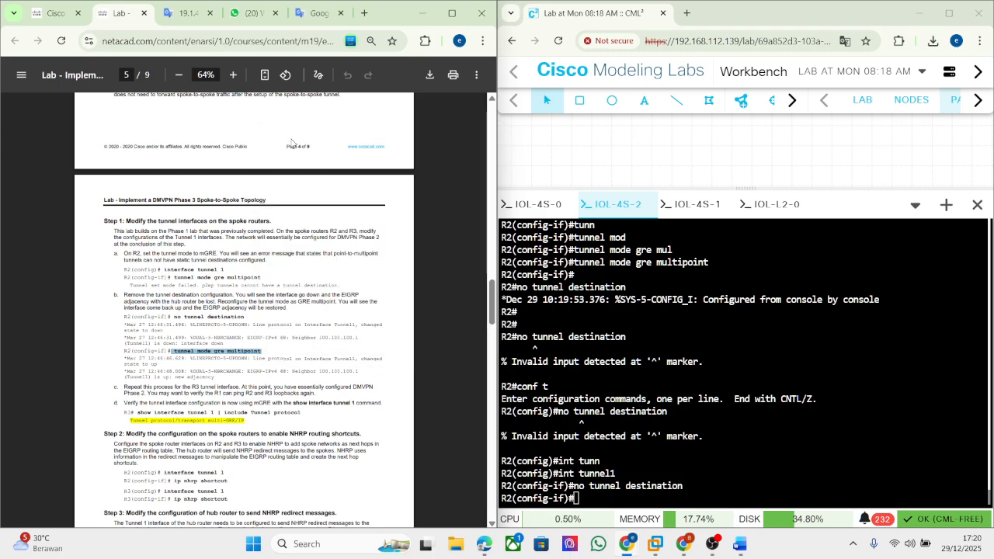
pyautogui.rightClick(565, 382)
pyautogui.click(595, 210)
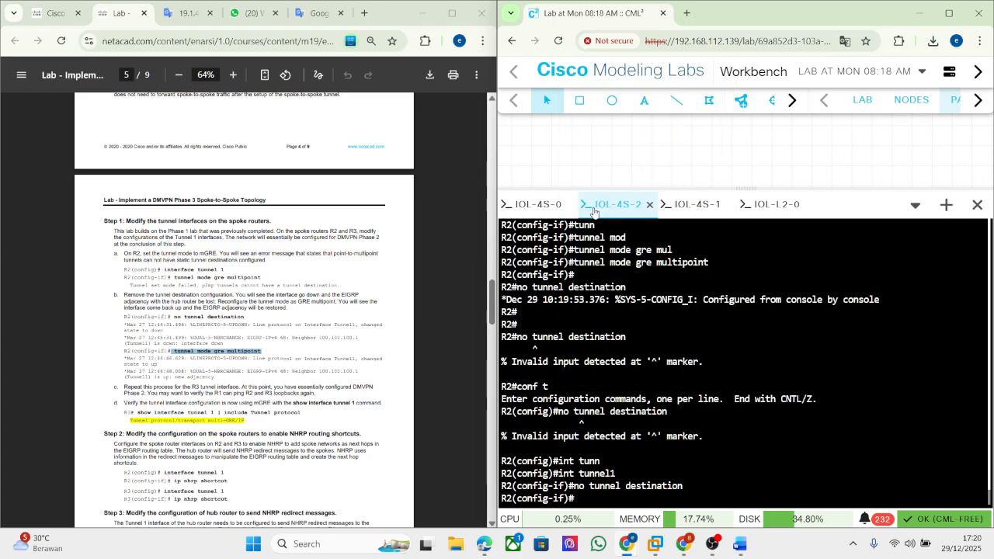
pyautogui.press('Return')
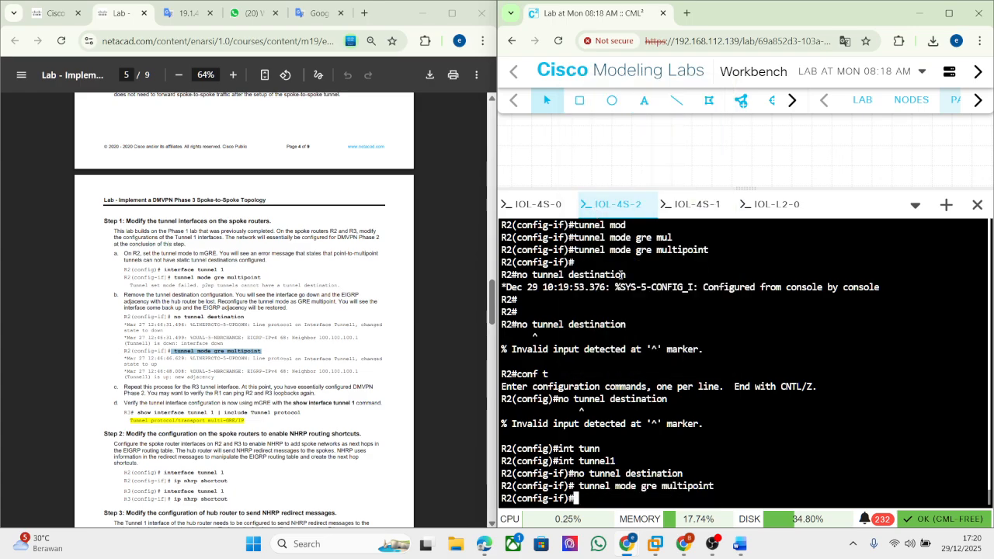
# Capture R2's Tunnel1 reconfiguration commands and paste the screenshot under the label B on a new page of the Word document
pyautogui.press('super+shift+s')
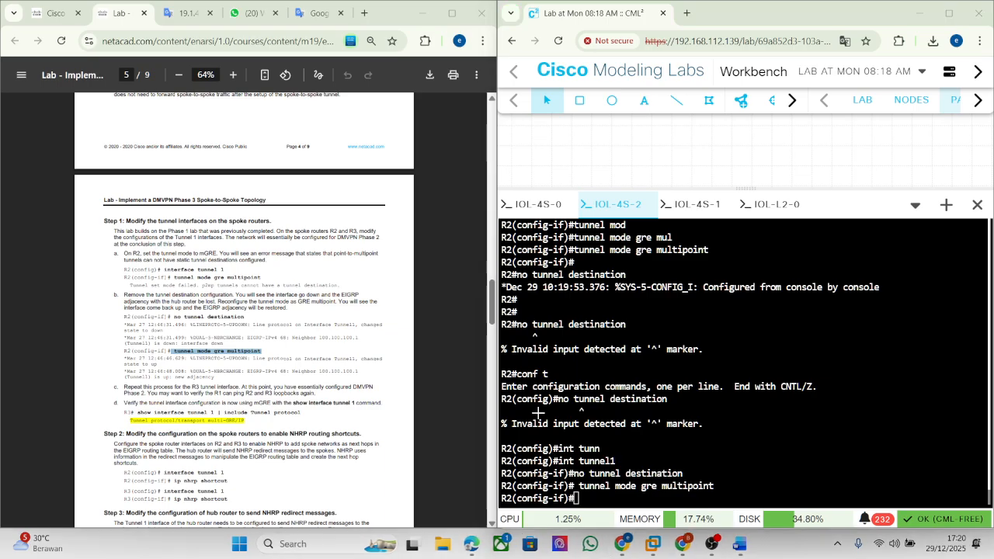
pyautogui.moveTo(499, 444); pyautogui.dragTo(953, 510)
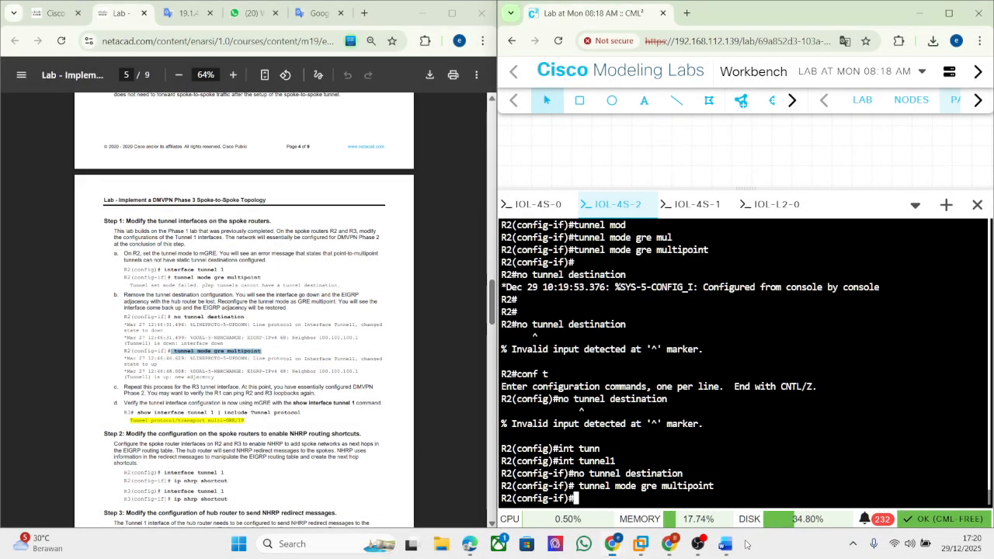
pyautogui.click(740, 546)
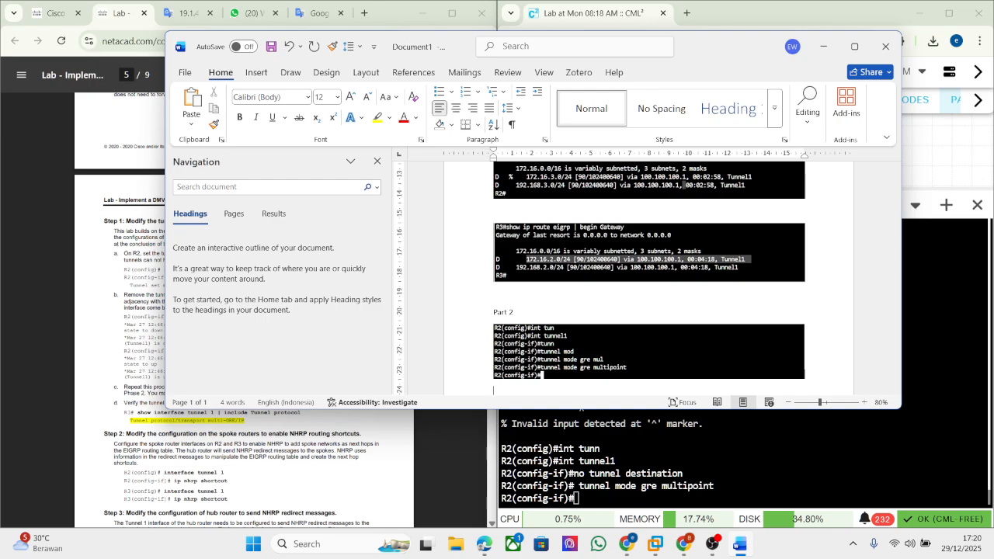
pyautogui.hotkey('ctrl', 'Return')
pyautogui.write('B')
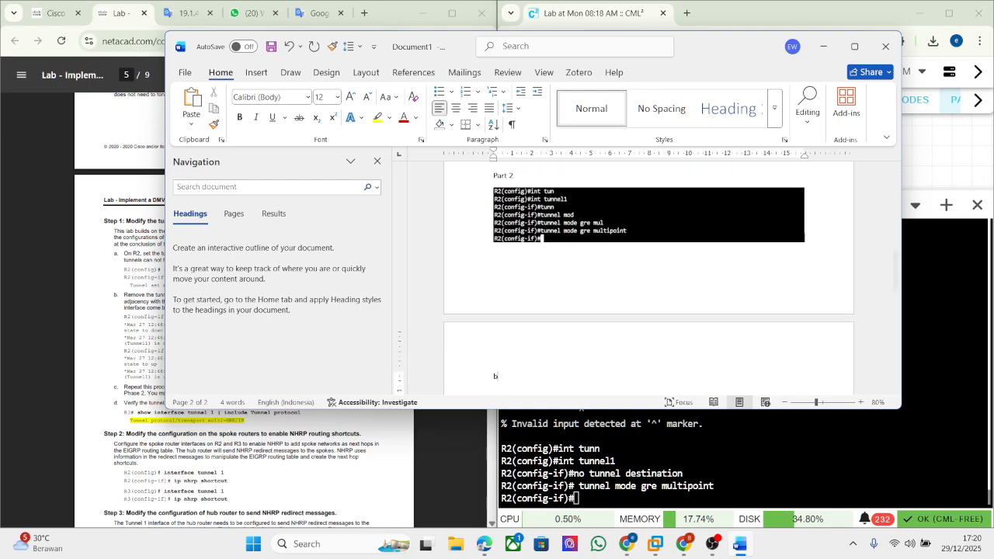
pyautogui.press('Return')
pyautogui.hotkey('ctrl', 'v')
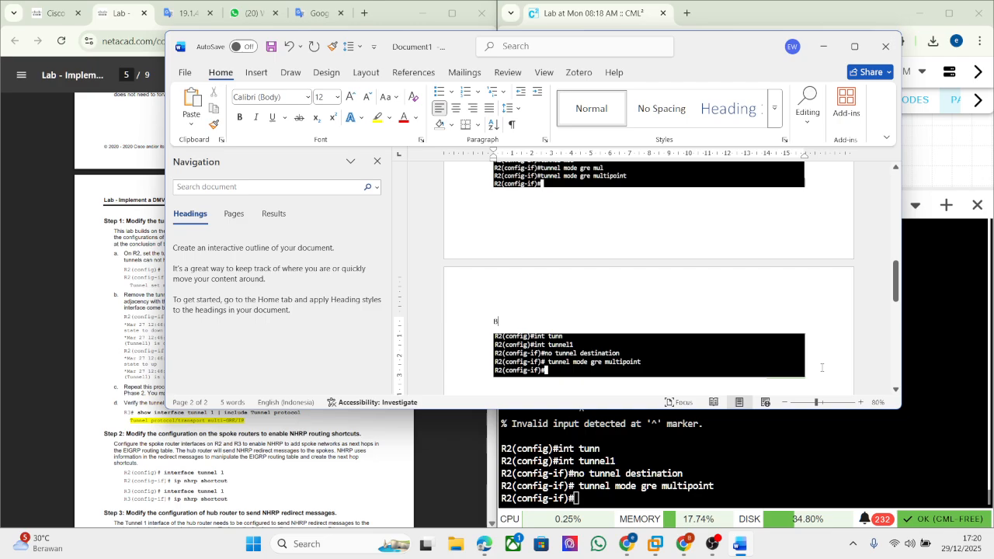
pyautogui.scroll(3, 822, 368)
pyautogui.scroll(-5, 822, 368)
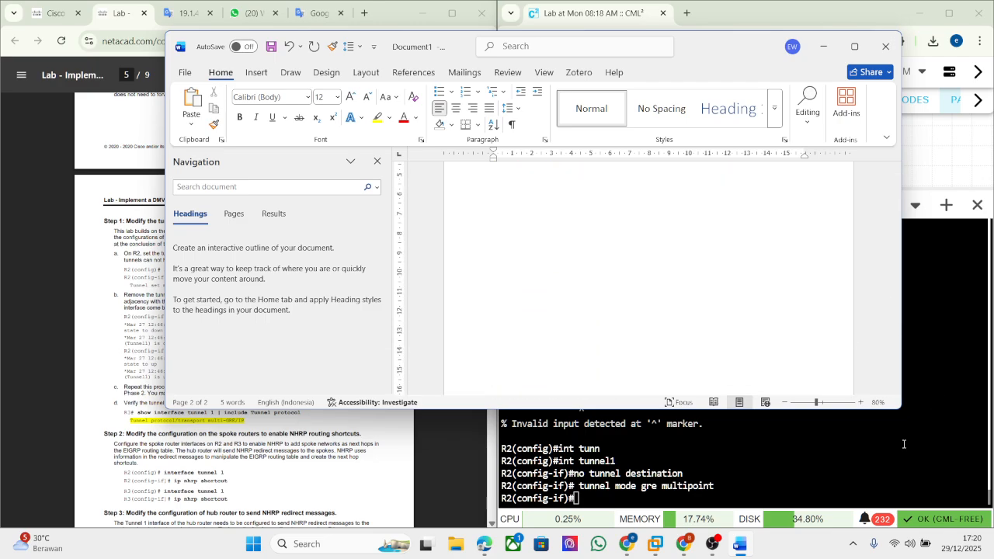
pyautogui.scroll(2, 847, 248)
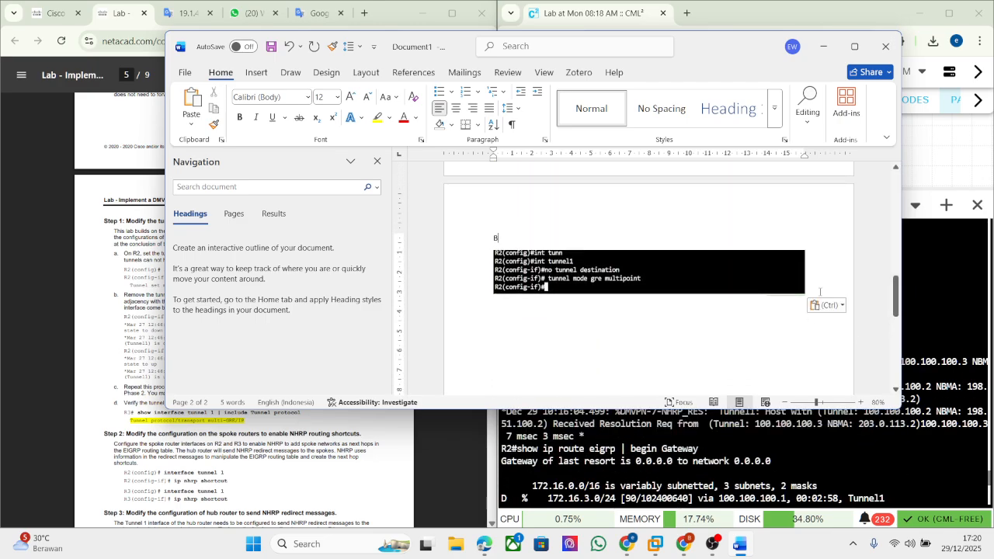
pyautogui.press('Return')
# Copy show interface tunnel 1 | include Tunnel protocol from Step 1d of the lab guide and run it on R3
pyautogui.click(146, 422)
pyautogui.moveTo(138, 412); pyautogui.dragTo(301, 415)
pyautogui.rightClick(301, 415)
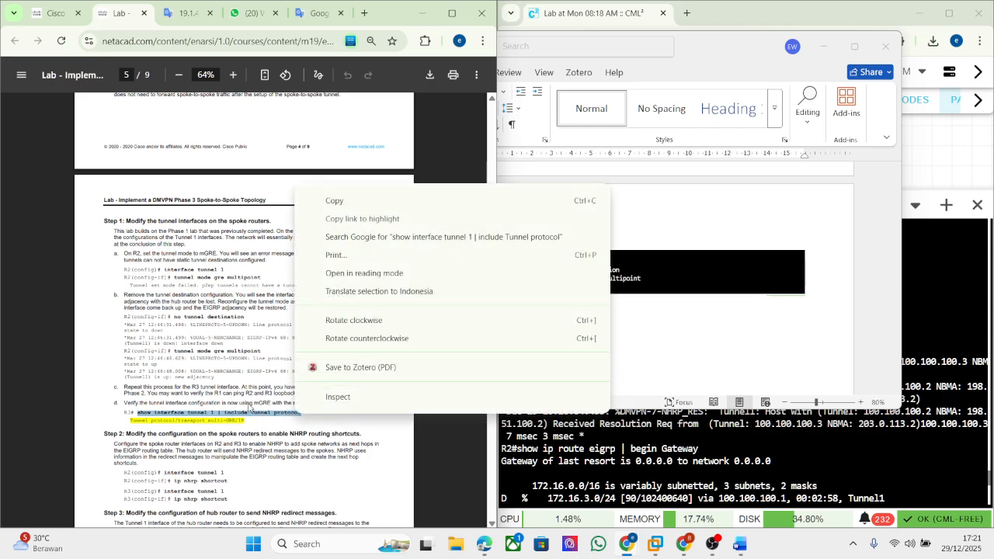
pyautogui.click(334, 199)
pyautogui.click(556, 465)
pyautogui.rightClick(581, 454)
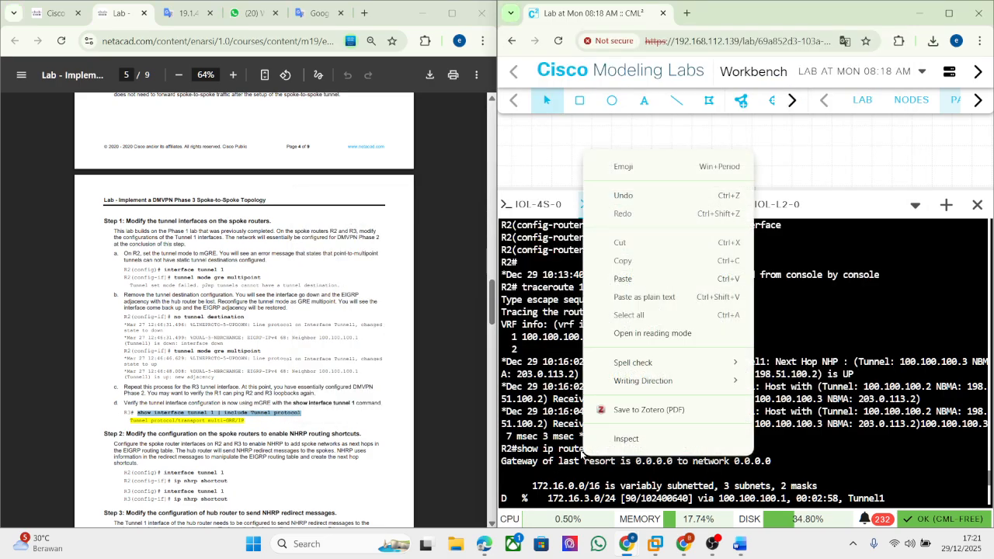
pyautogui.click(545, 425)
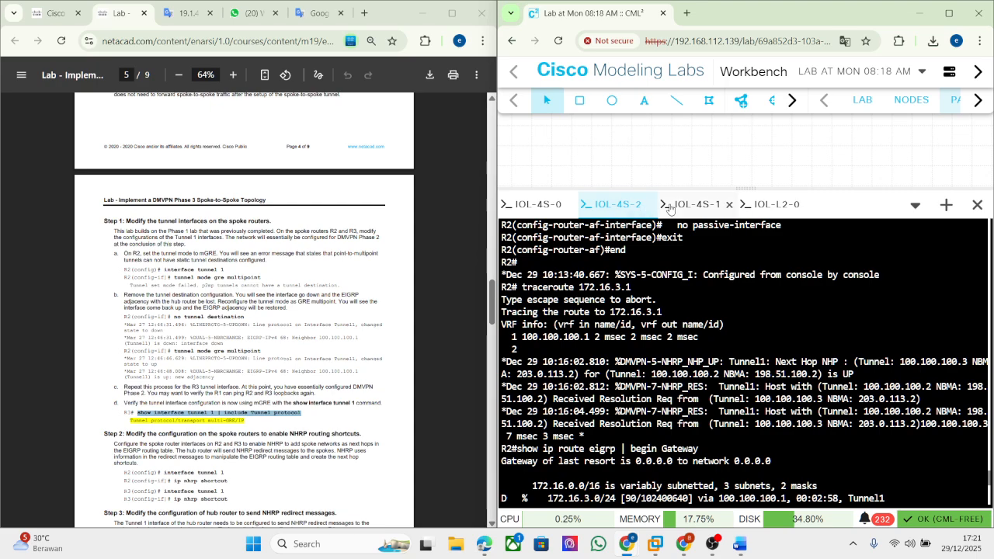
pyautogui.click(671, 207)
pyautogui.rightClick(662, 219)
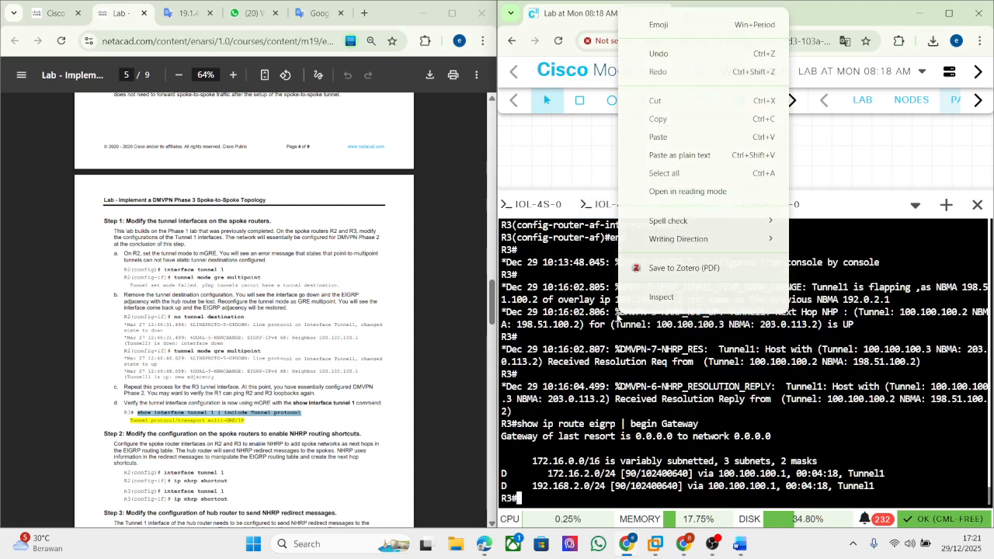
pyautogui.click(658, 136)
pyautogui.press('Return')
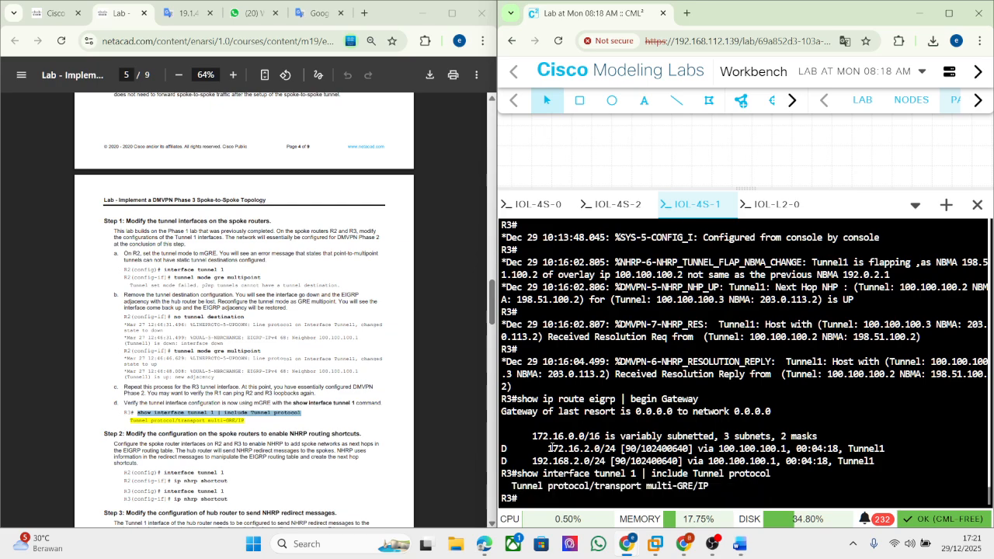
# Capture R3's tunnel protocol command and output, and paste the screenshot under a label D in the Word document
pyautogui.moveTo(124, 413); pyautogui.dragTo(244, 420)
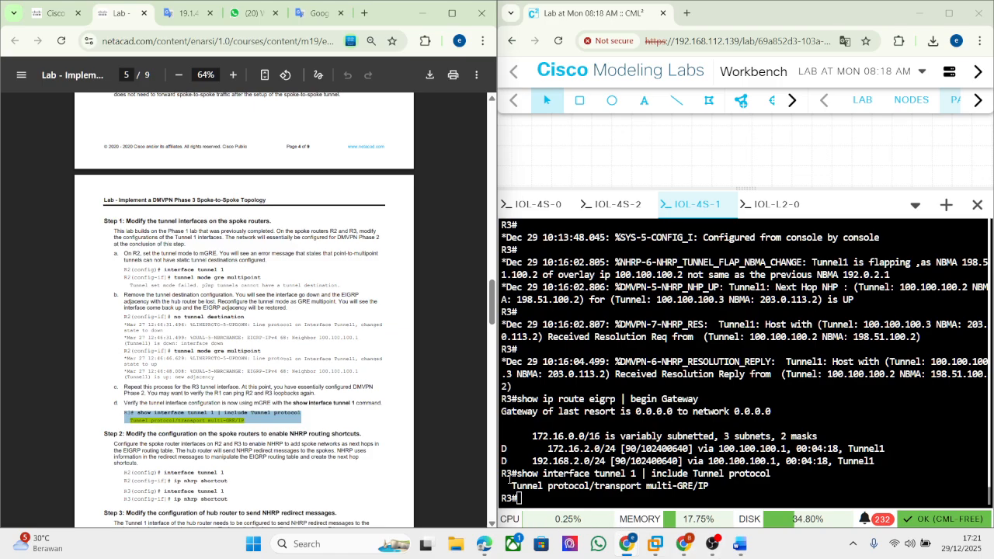
pyautogui.press('super+shift+s')
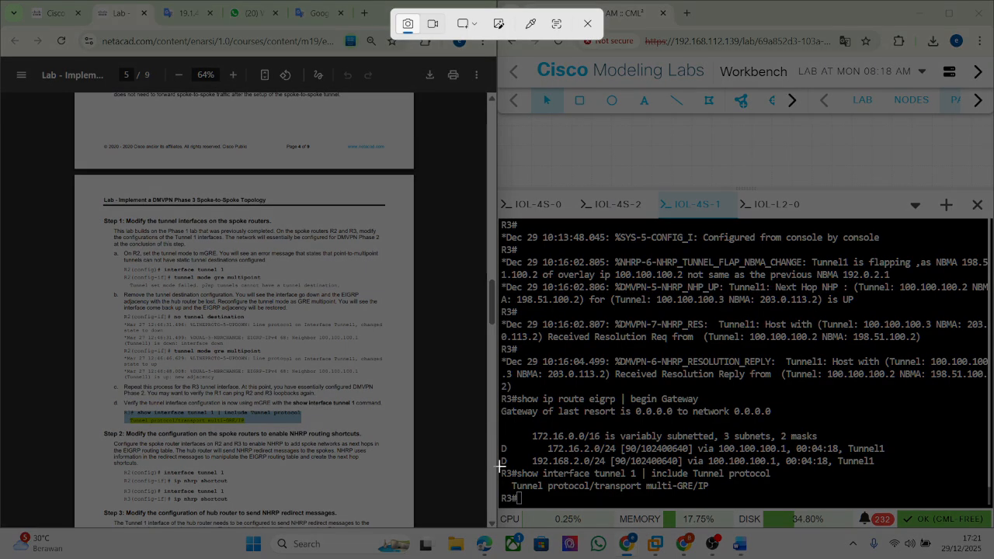
pyautogui.moveTo(499, 466); pyautogui.dragTo(776, 506)
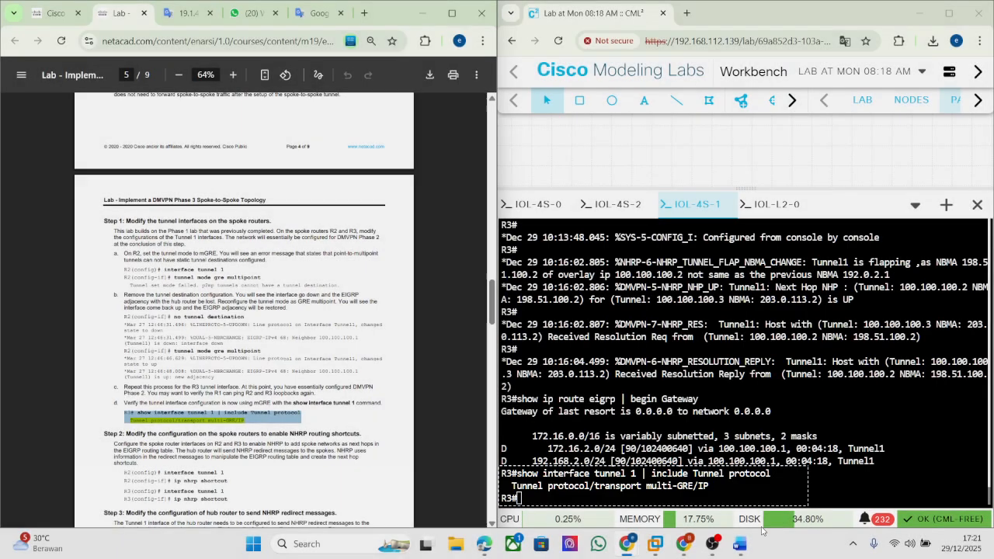
pyautogui.click(741, 548)
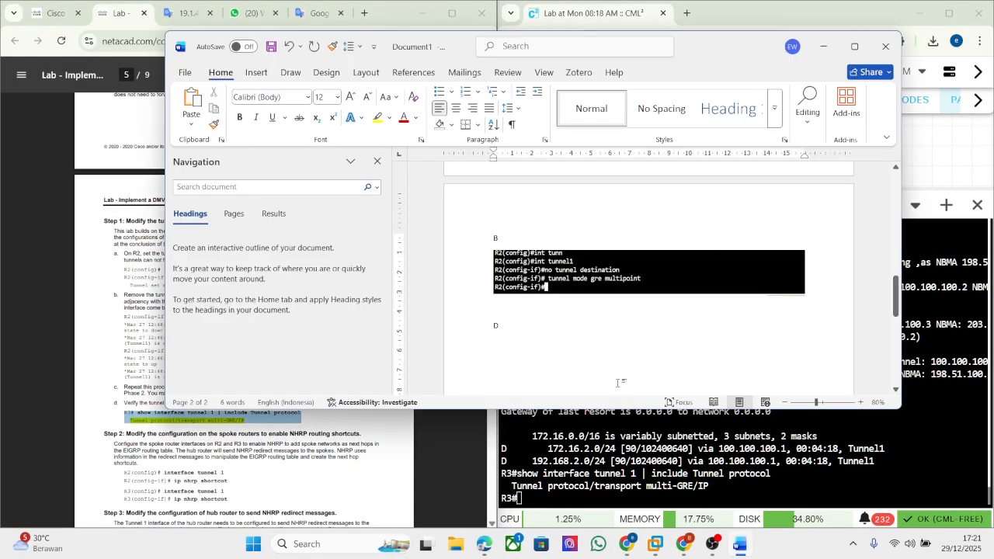
pyautogui.hotkey('ctrl', 'v')
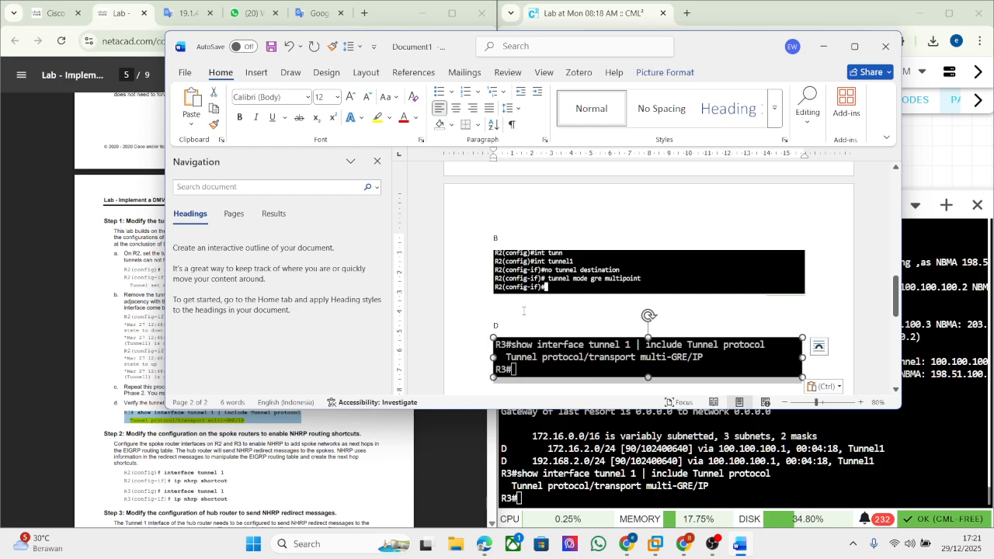
# Insert the label c. followed by an empty line between the B screenshot and the label D
pyautogui.click(518, 312)
pyautogui.write('c.')
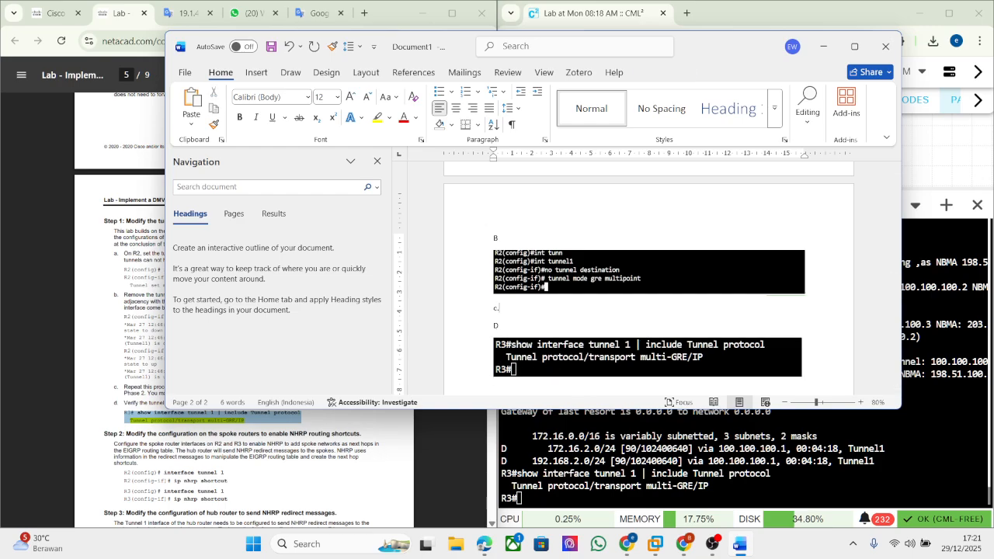
pyautogui.press('Return')
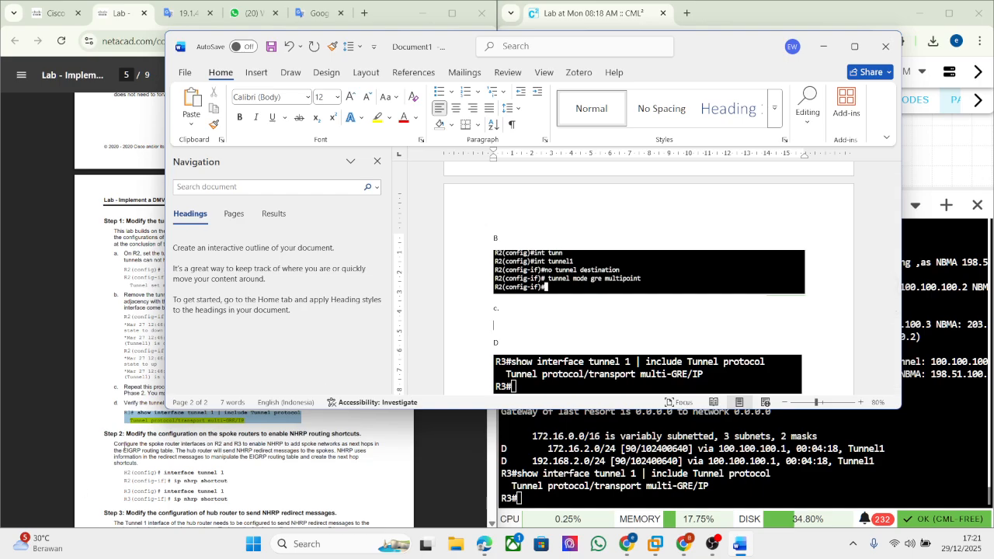
# Read Steps 1c to 3 in the lab guide and its Indonesian translation to check what to configure on the routers
pyautogui.click(125, 400)
pyautogui.scroll(-3, 133, 389)
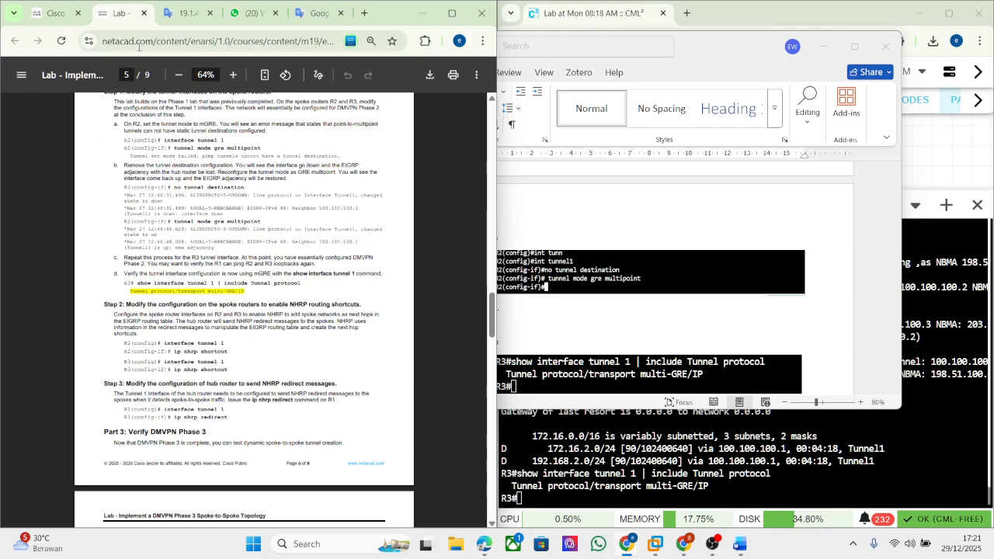
pyautogui.click(183, 13)
pyautogui.scroll(-1, 185, 266)
pyautogui.scroll(-6, 184, 266)
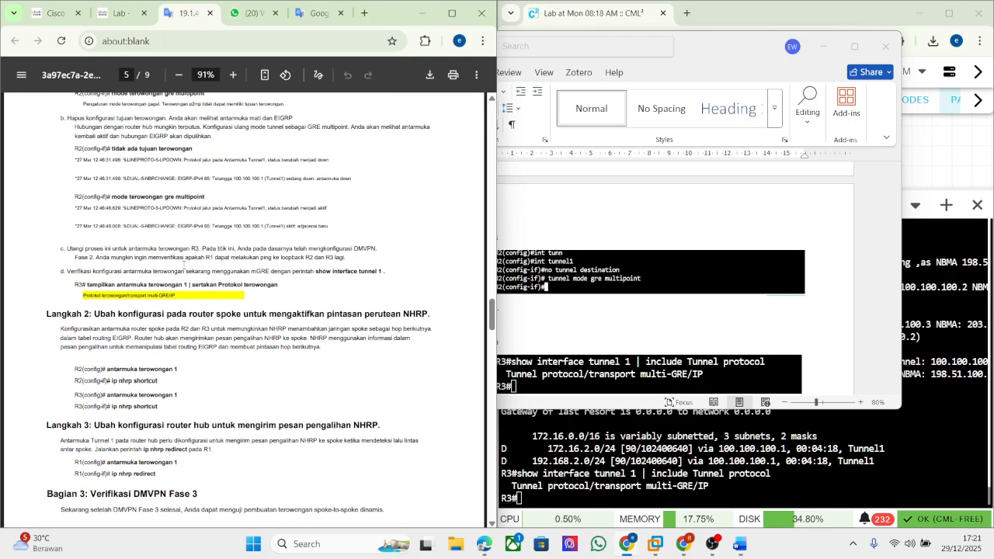
pyautogui.scroll(8, 184, 265)
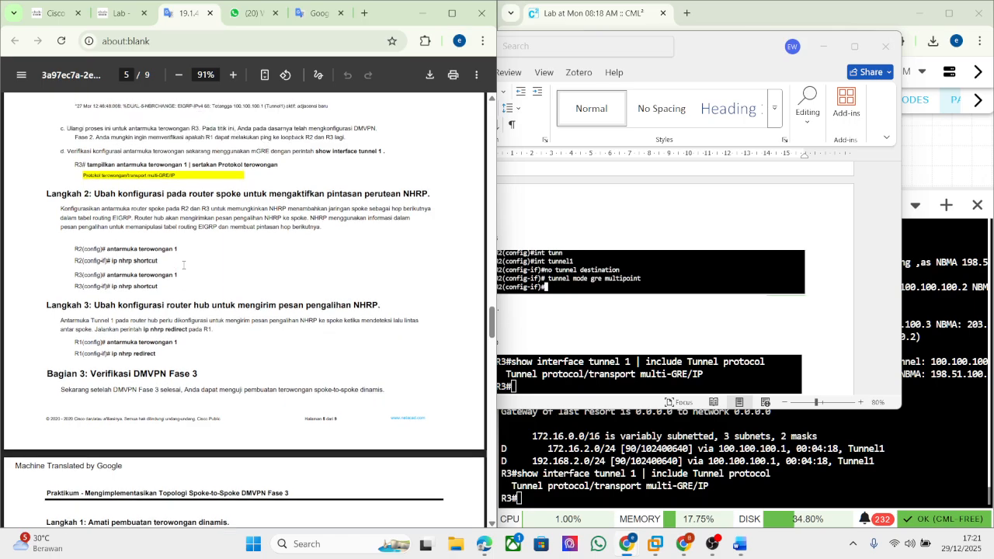
pyautogui.scroll(-5, 184, 266)
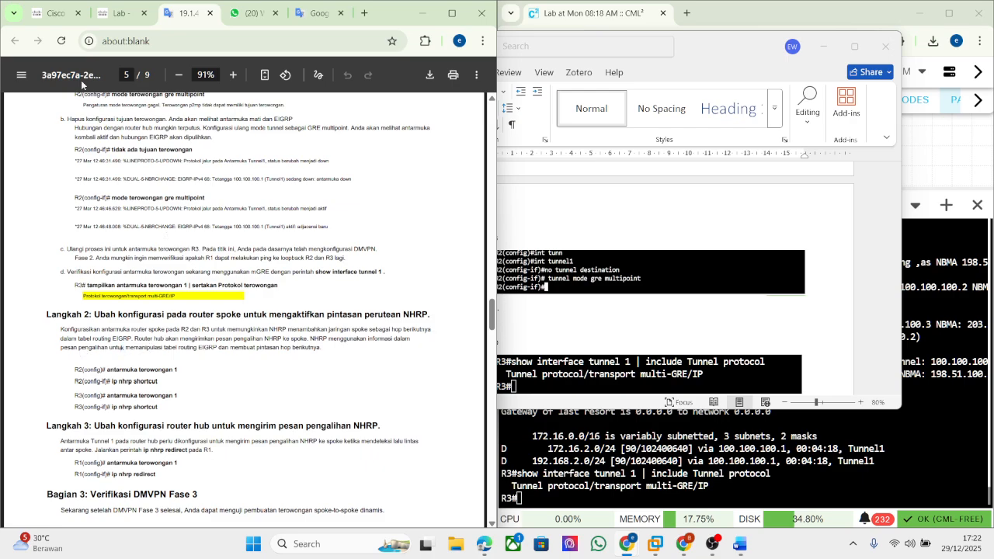
pyautogui.click(113, 14)
# Minimize the Word document, switch to R2's console, and leave interface configuration mode with end
pyautogui.click(646, 255)
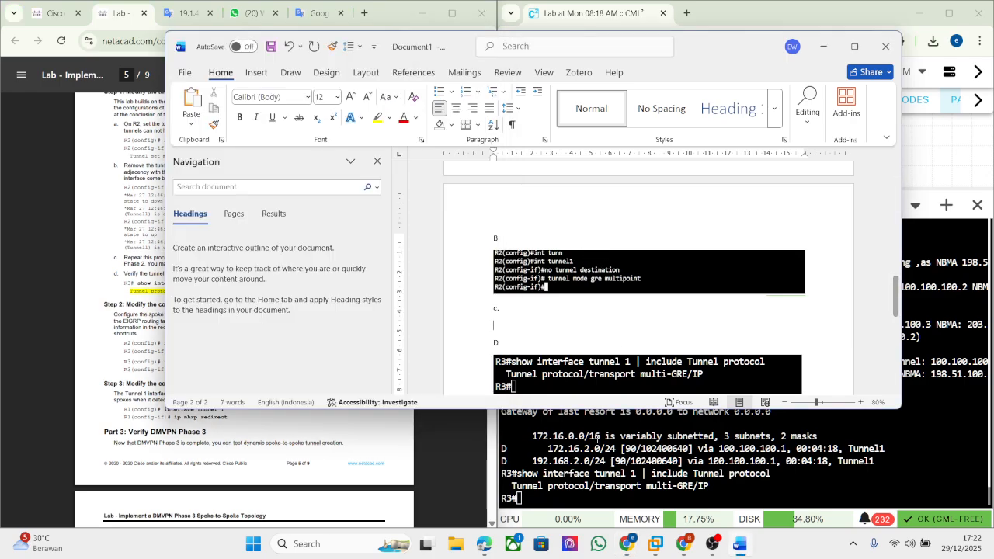
pyautogui.click(592, 432)
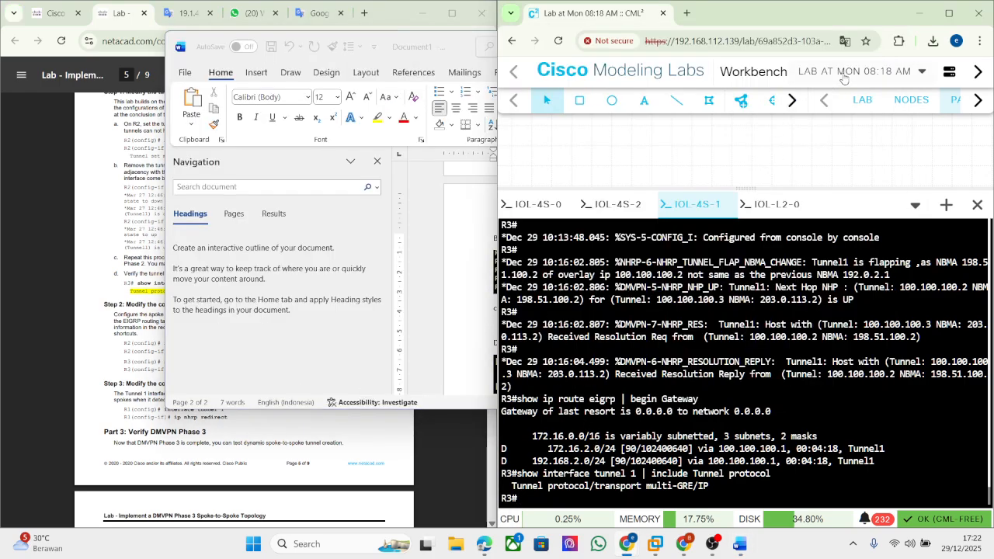
pyautogui.click(336, 208)
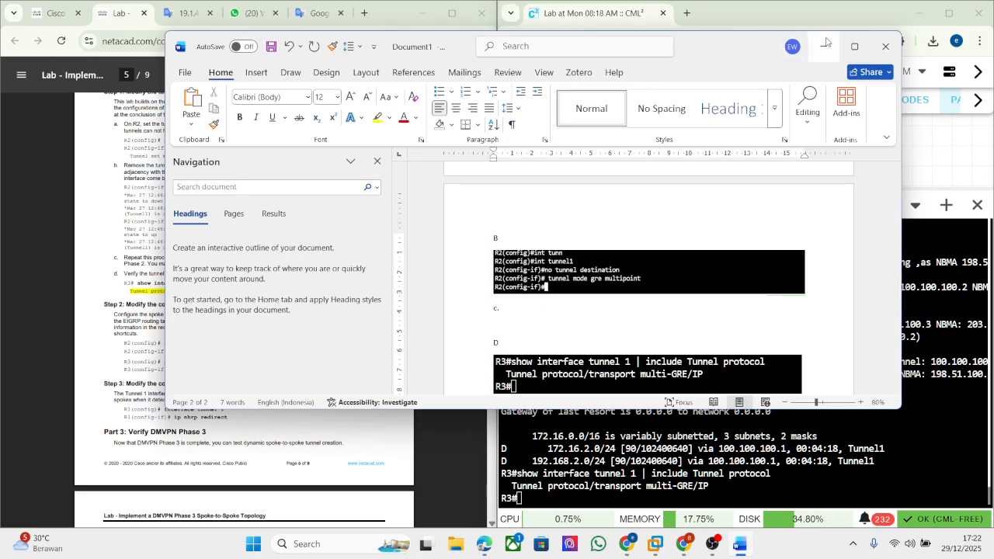
pyautogui.click(824, 46)
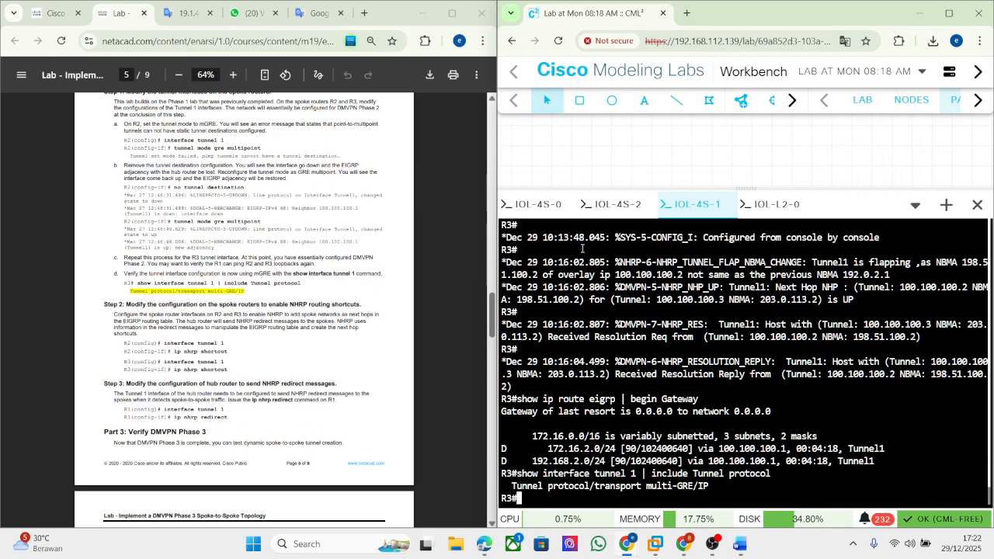
pyautogui.click(618, 204)
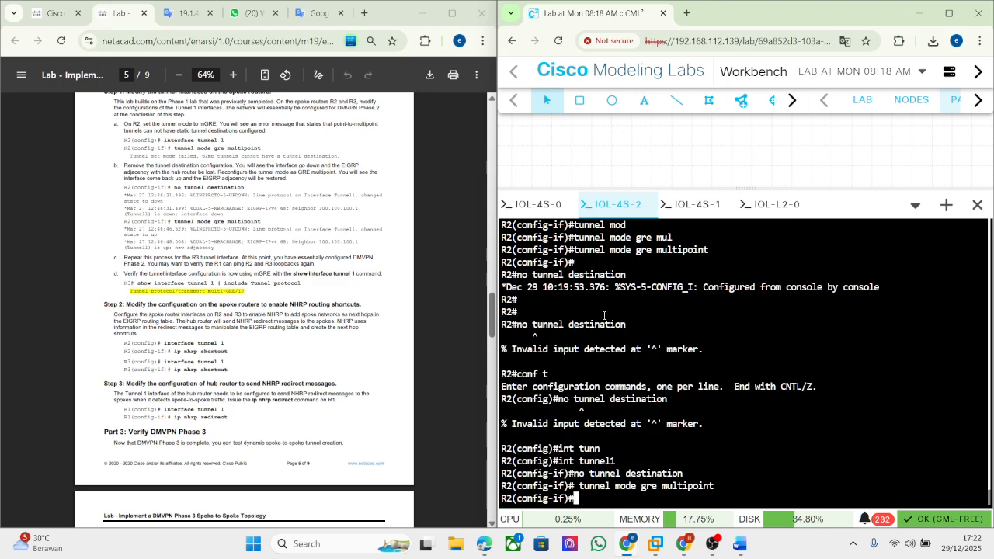
pyautogui.press('Return')
pyautogui.press('Return')
pyautogui.write('end')
pyautogui.press('Return')
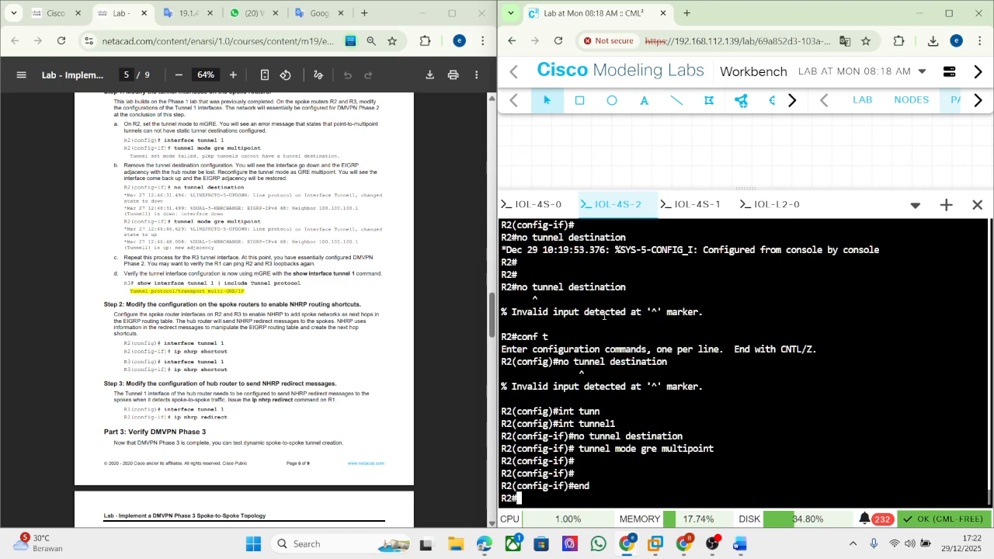
pyautogui.write('in')
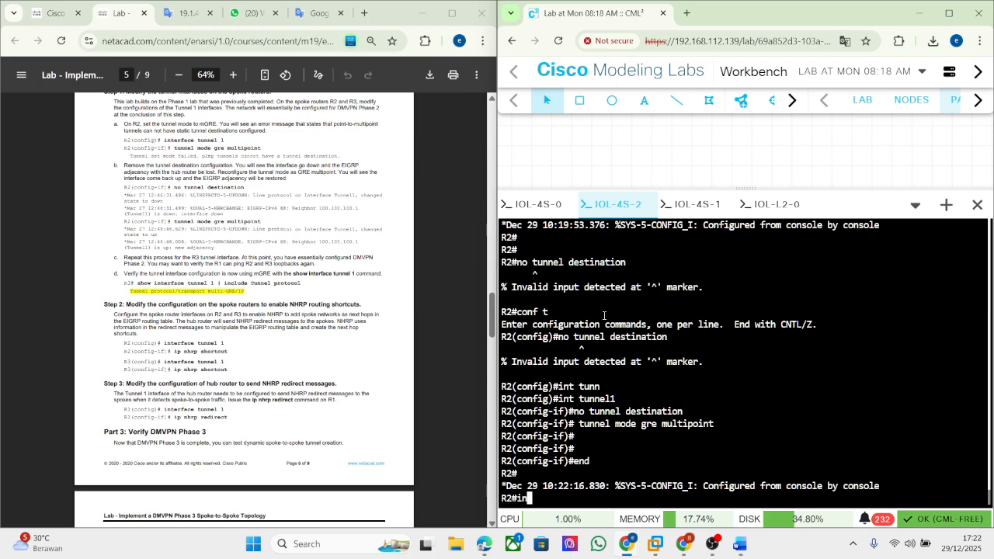
pyautogui.write('t tun')
pyautogui.press('Tab')
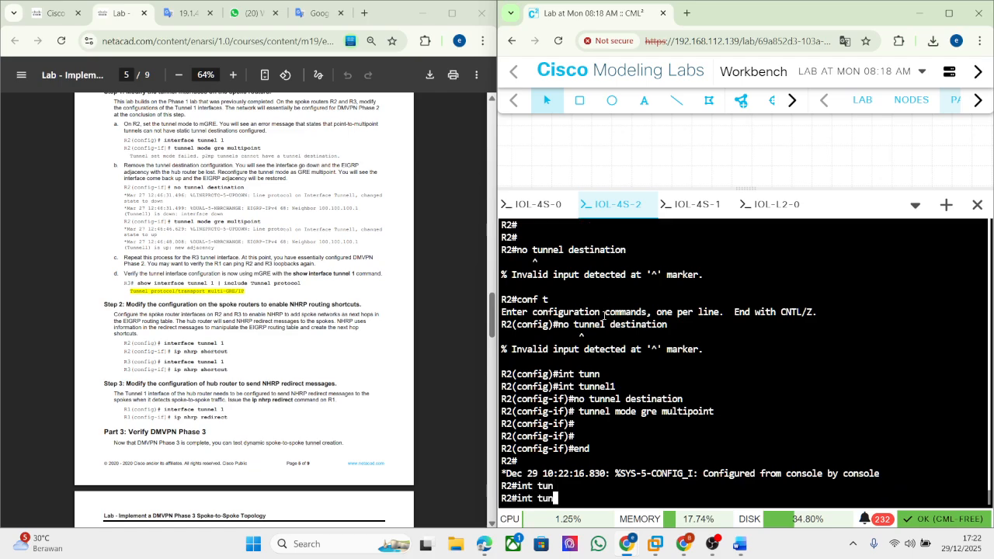
pyautogui.press('Tab')
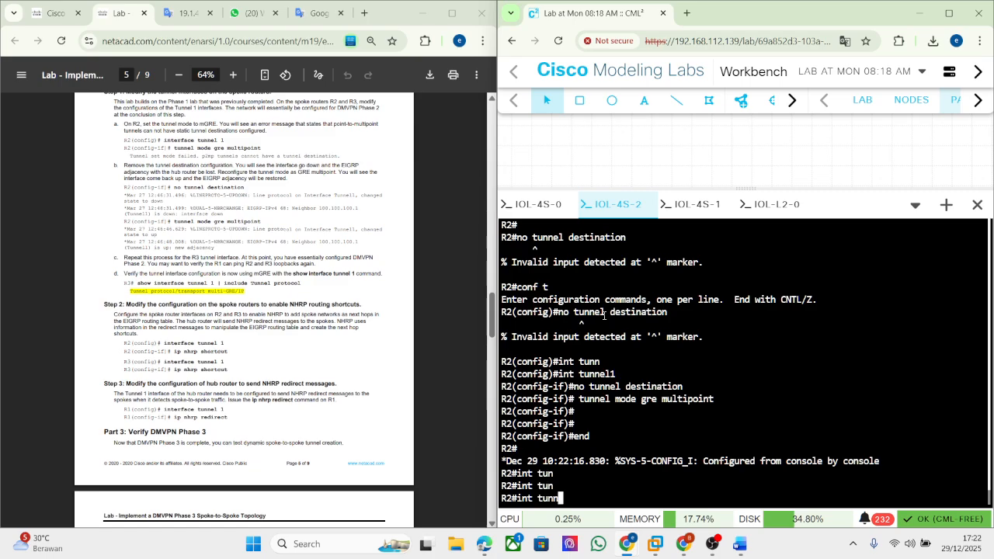
pyautogui.press('BackSpace')
pyautogui.press('BackSpace')
pyautogui.press('BackSpace')
pyautogui.press('BackSpace')
pyautogui.press('BackSpace')
pyautogui.press('BackSpace')
pyautogui.press('BackSpace')
# Enter interface Tunnel1 on R2 from global configuration mode and enable NHRP shortcuts with ip nhrp shortcut
pyautogui.write('conf t')
pyautogui.press('Return')
pyautogui.write('int tun')
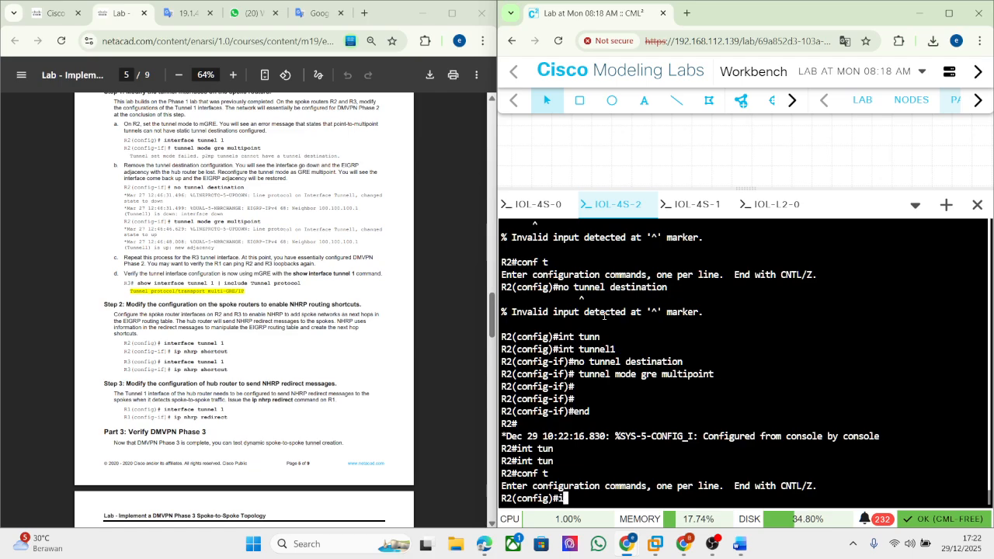
pyautogui.press('Tab')
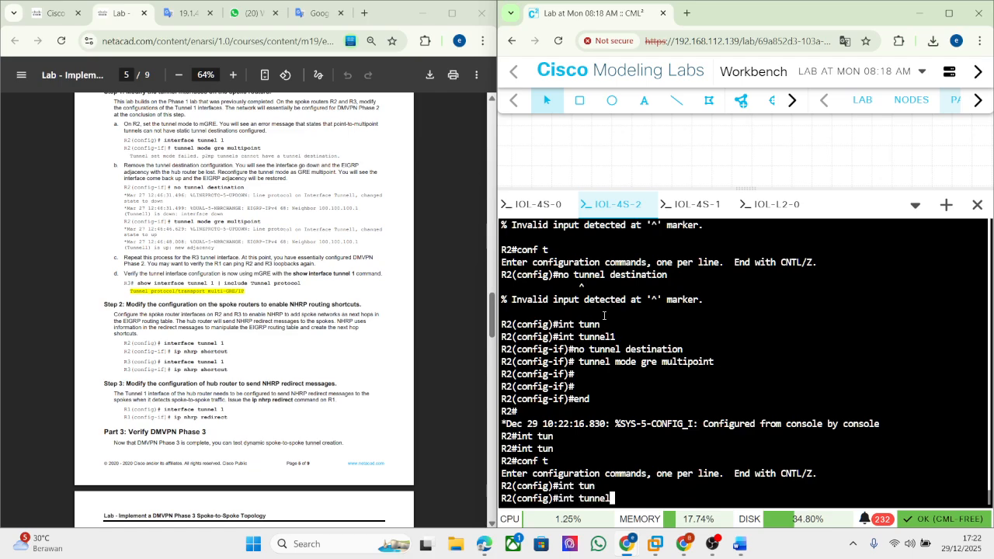
pyautogui.write('1')
pyautogui.press('Return')
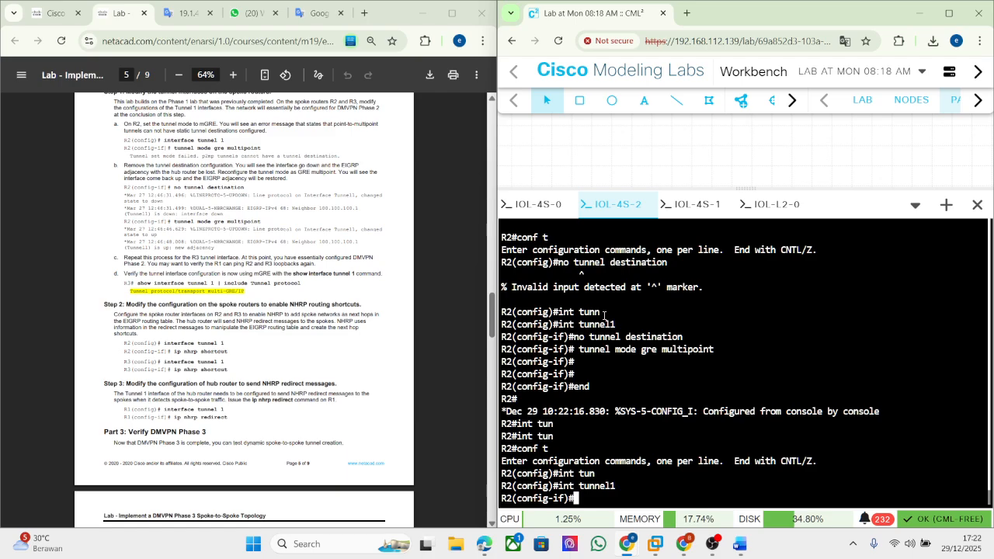
pyautogui.write('ip nh')
pyautogui.press('Tab')
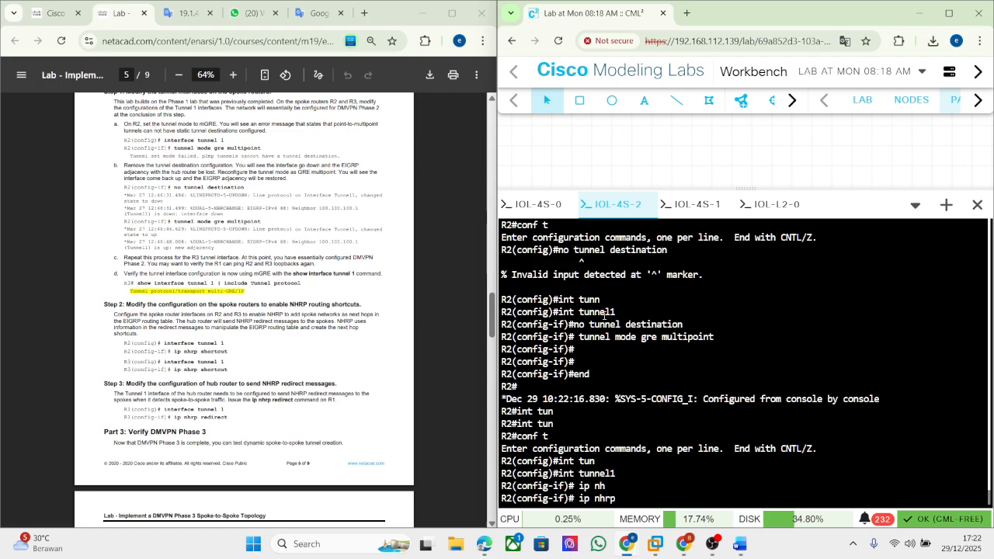
pyautogui.write('sh')
pyautogui.press('Tab')
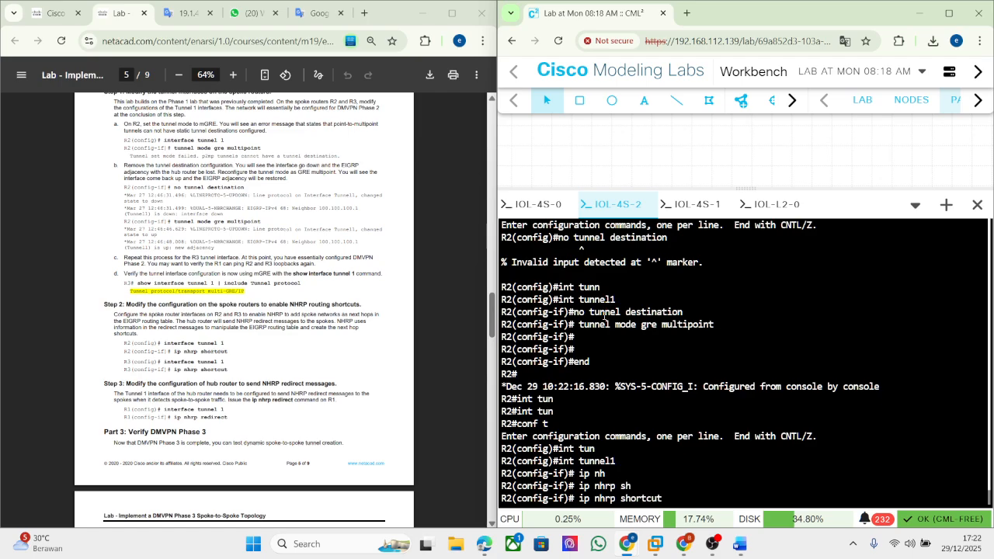
pyautogui.press('Return')
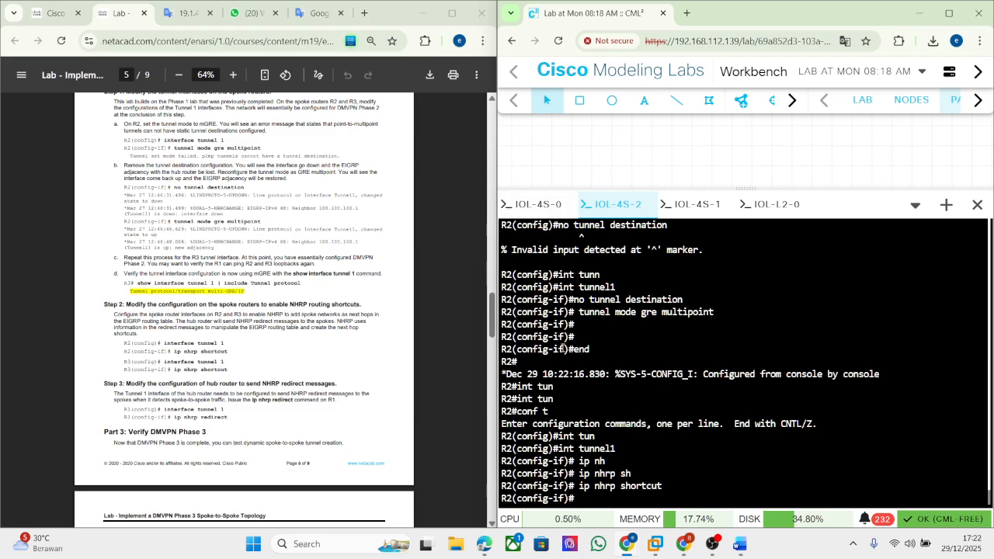
# Switch to R3's console, enter global configuration mode with conf t, and enter interface tunnel1
pyautogui.click(769, 204)
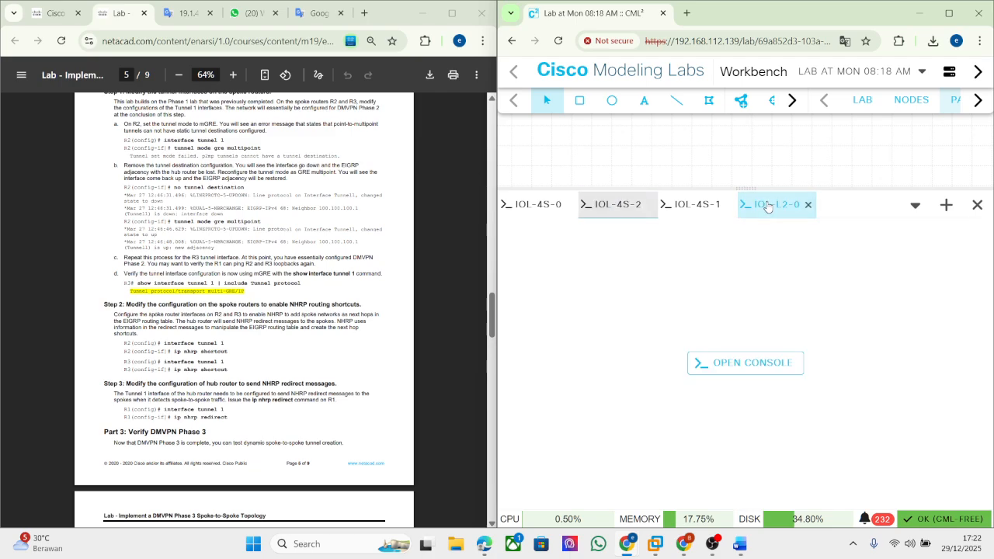
pyautogui.click(705, 204)
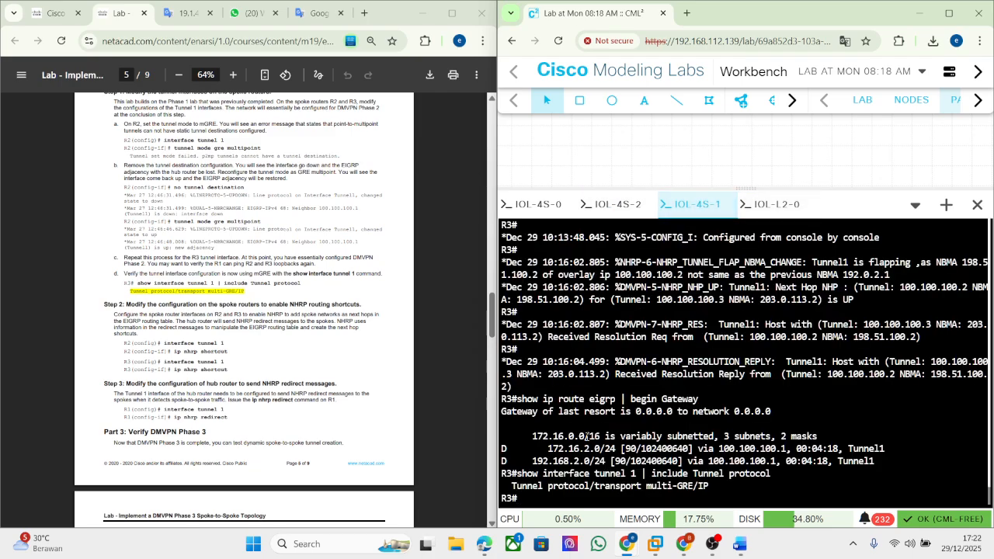
pyautogui.write('conf r')
pyautogui.press('Return')
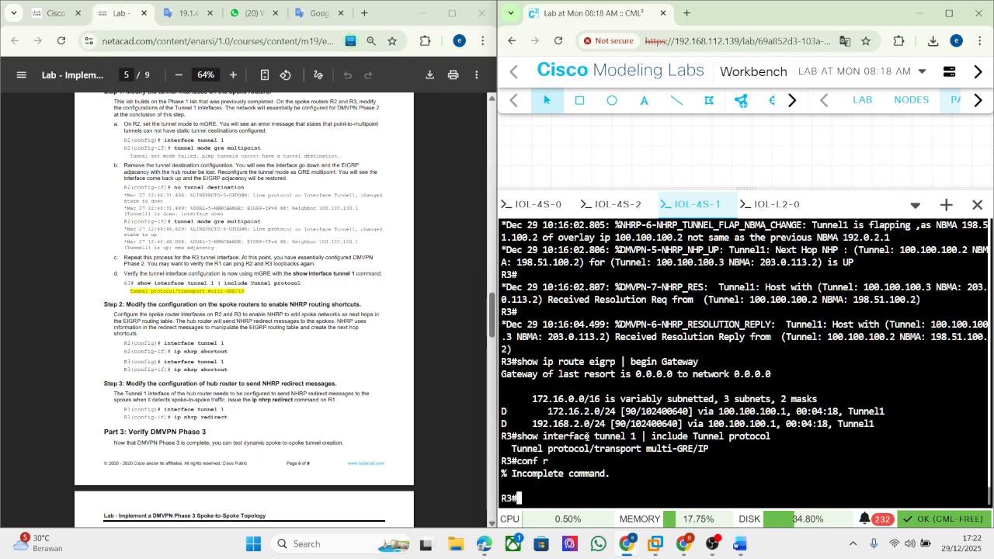
pyautogui.write('conf t')
pyautogui.press('Return')
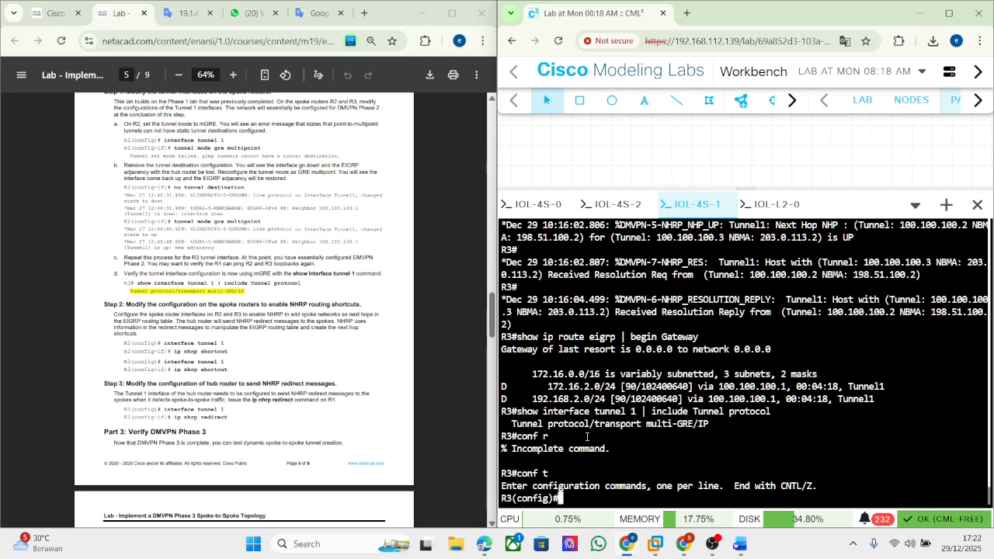
pyautogui.write('int')
pyautogui.press('Tab')
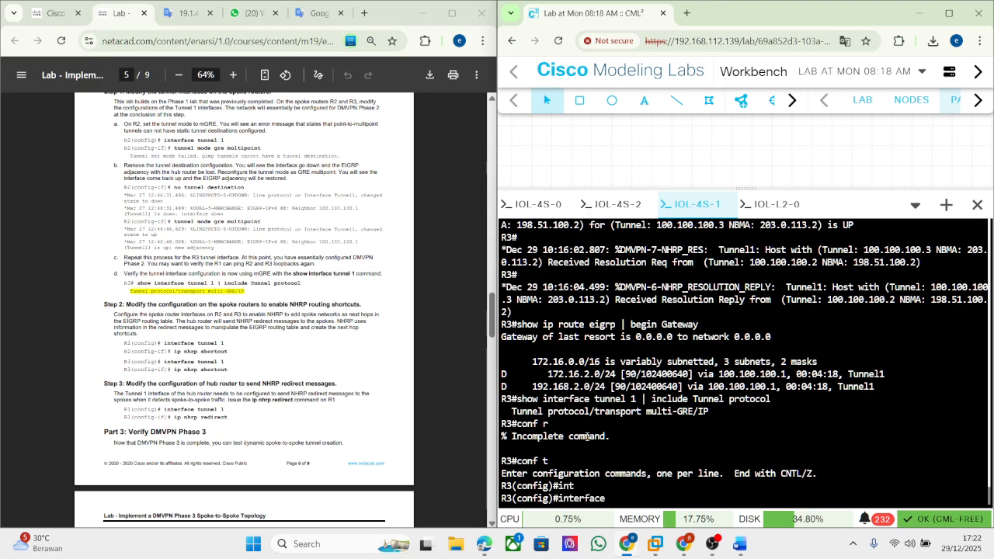
pyautogui.write('tun')
pyautogui.press('Tab')
pyautogui.write('1')
pyautogui.press('Return')
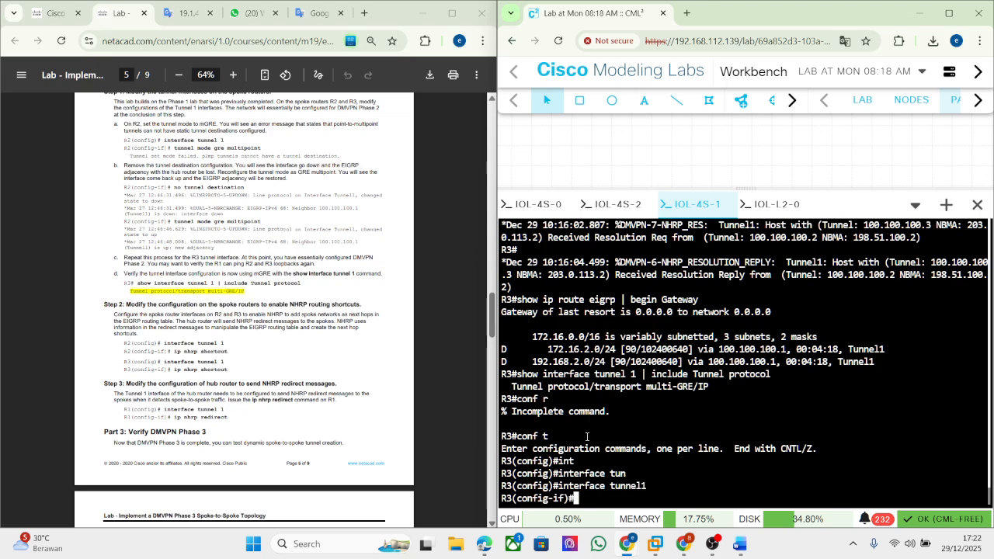
# Enable NHRP routing shortcuts on R3's tunnel interface with ip nhrp shortcut
pyautogui.write('ip nh')
pyautogui.press('Tab')
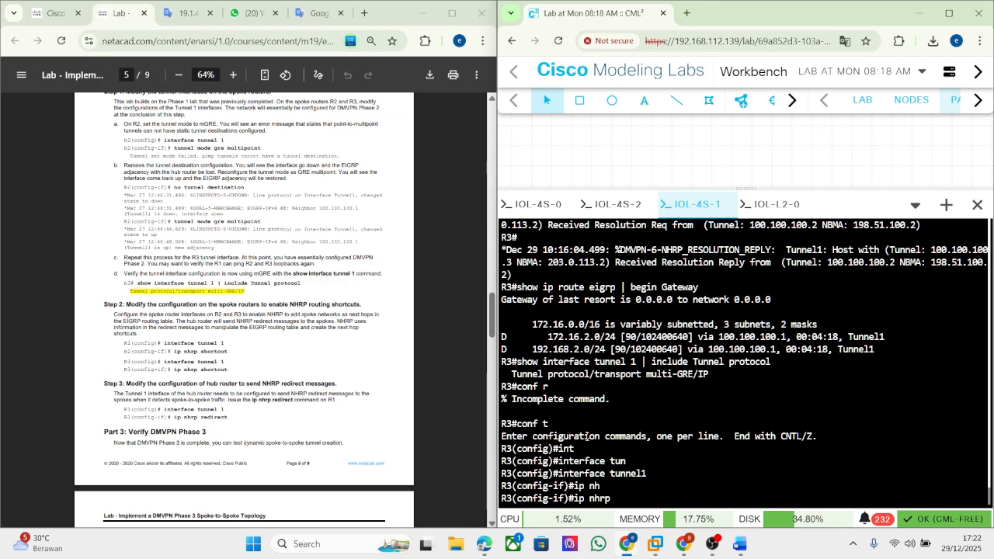
pyautogui.write('sc')
pyautogui.press('Tab')
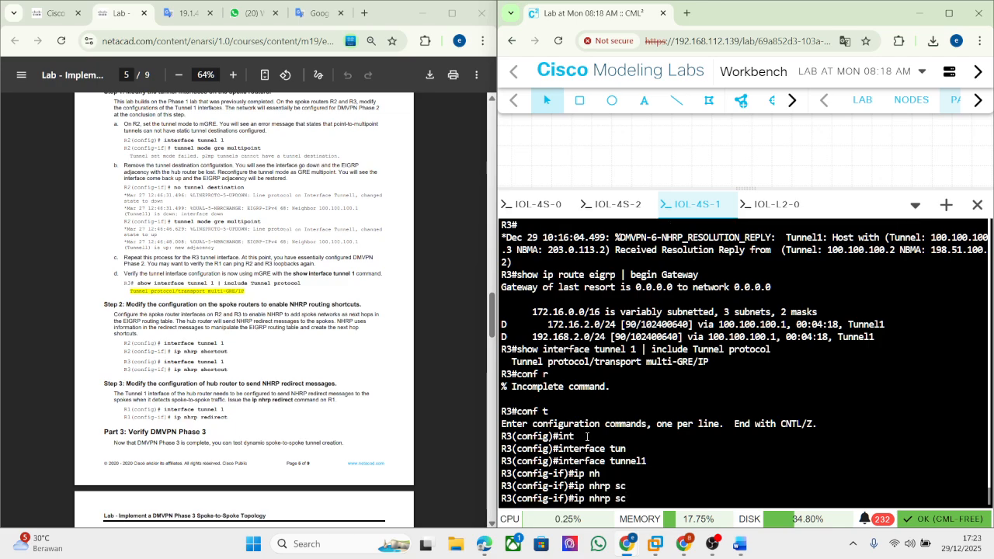
pyautogui.write('h')
pyautogui.press('Tab')
pyautogui.press('Return')
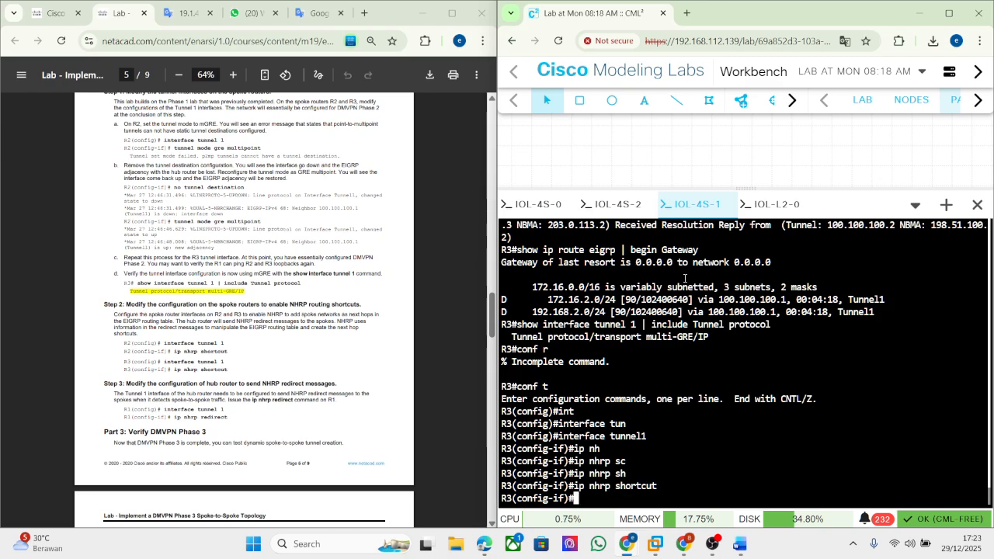
# Switch to R2's console and capture a screenshot of its ip nhrp shortcut lines
pyautogui.click(615, 204)
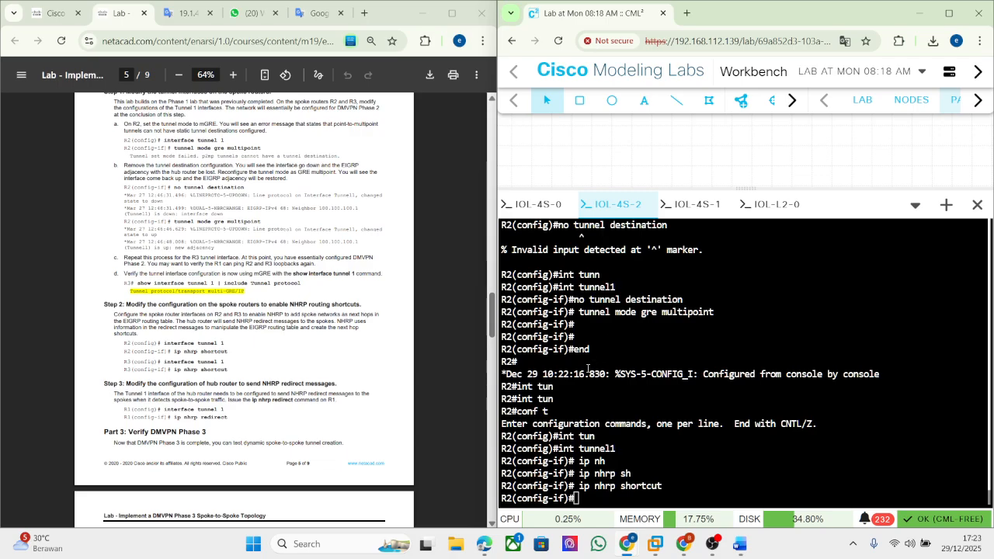
pyautogui.press('super+shift+s')
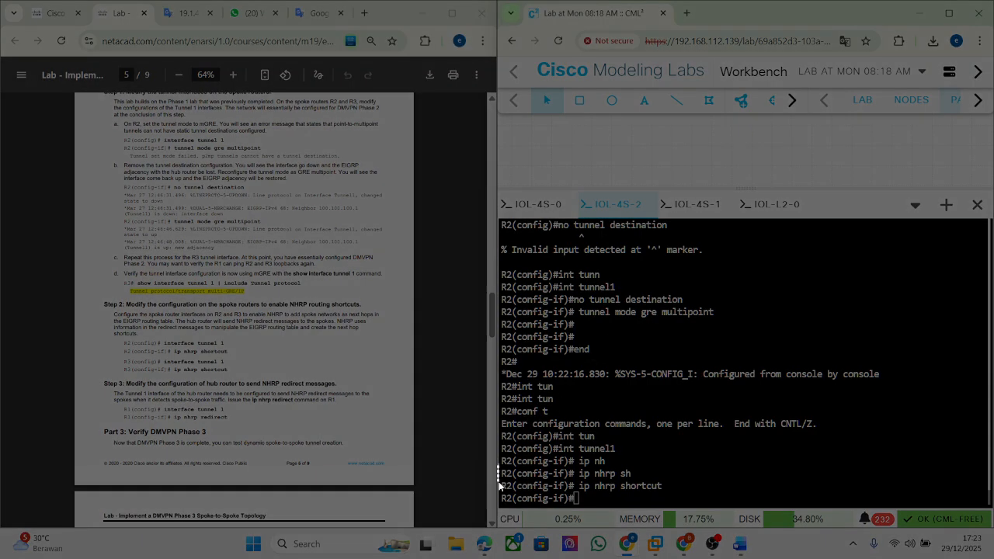
pyautogui.moveTo(498, 465); pyautogui.dragTo(699, 495)
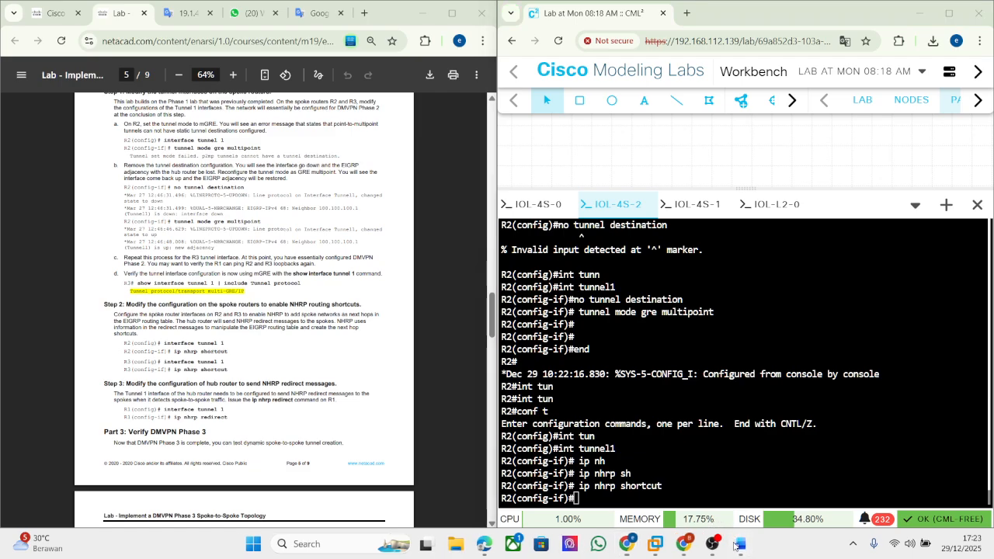
# Switch to the Word document, add the label Step 2 below the D screenshot, and paste the R2 capture under it
pyautogui.click(740, 544)
pyautogui.scroll(-2, 733, 367)
pyautogui.scroll(-3, 734, 368)
pyautogui.click(668, 342)
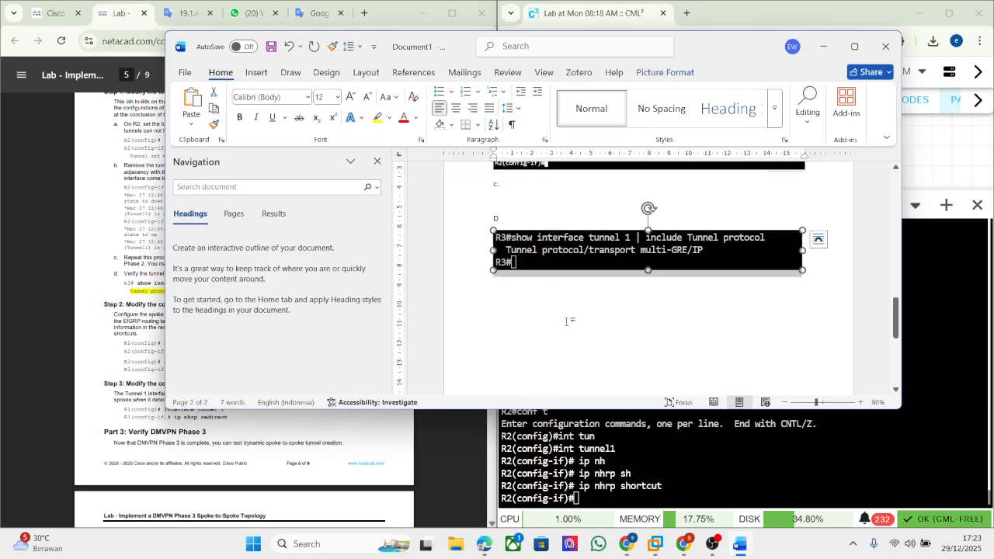
pyautogui.moveTo(785, 285); pyautogui.dragTo(833, 300)
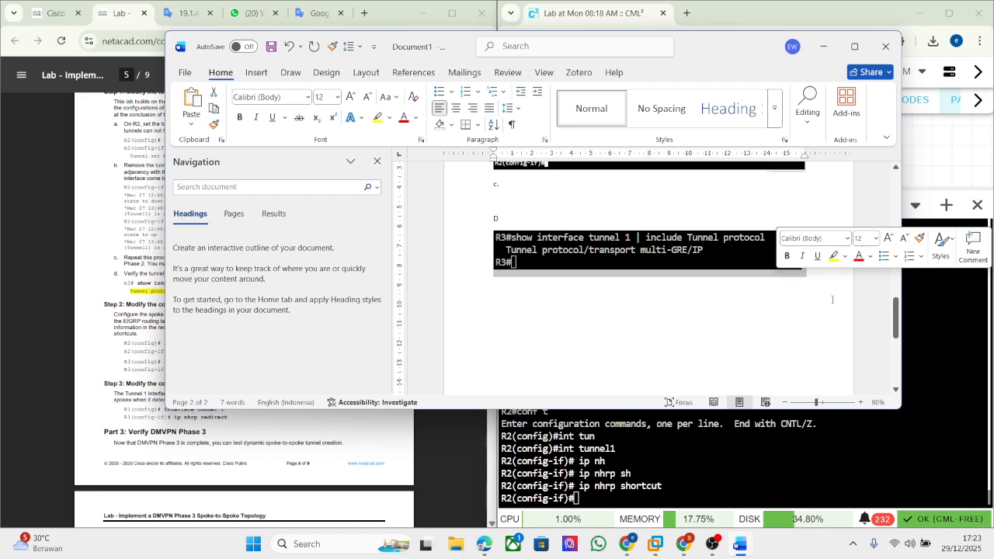
pyautogui.click(833, 299)
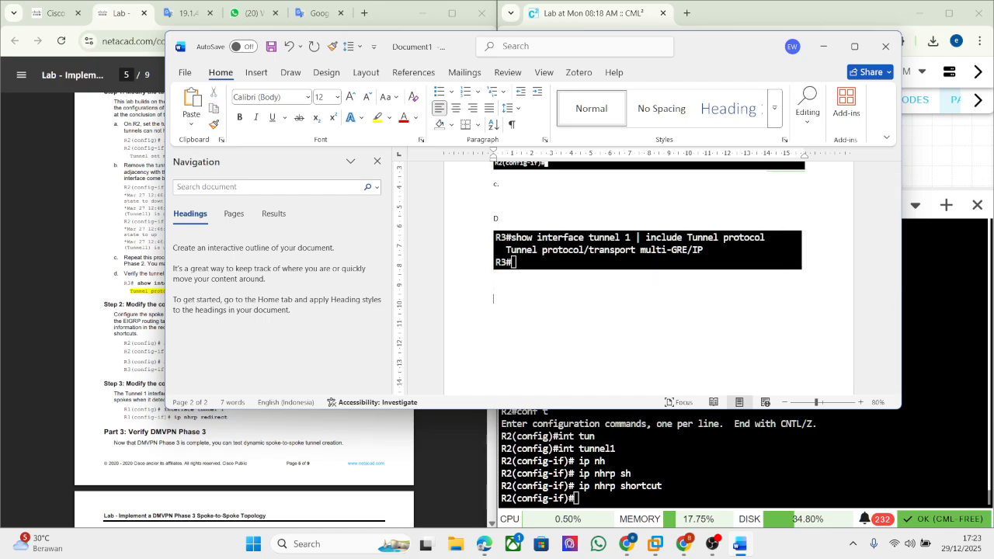
pyautogui.write('Step 2')
pyautogui.hotkey('ctrl', 'v')
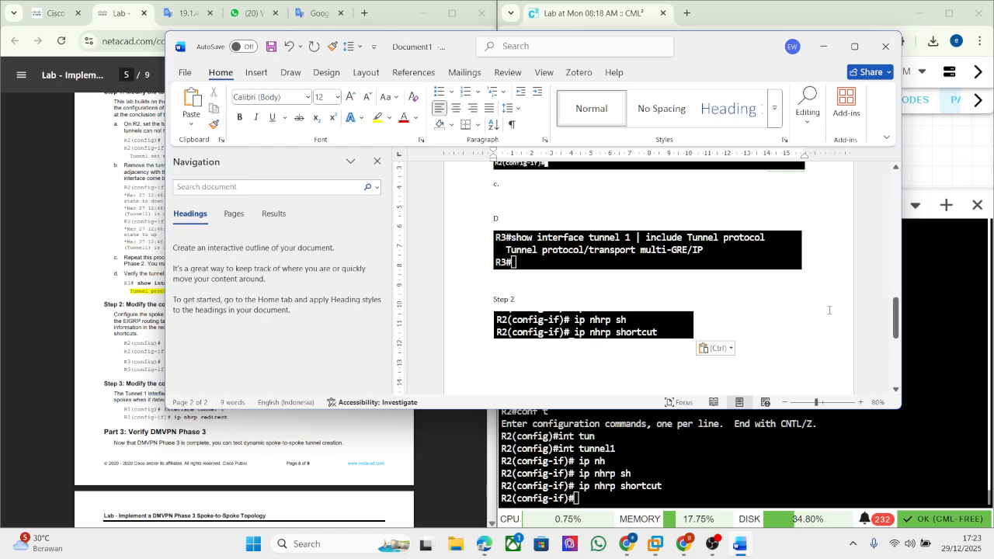
pyautogui.press('Return')
# Capture R3's tunnel1 and ip nhrp shortcut commands from its console and paste the screenshot below the R2 one in Word
pyautogui.click(777, 458)
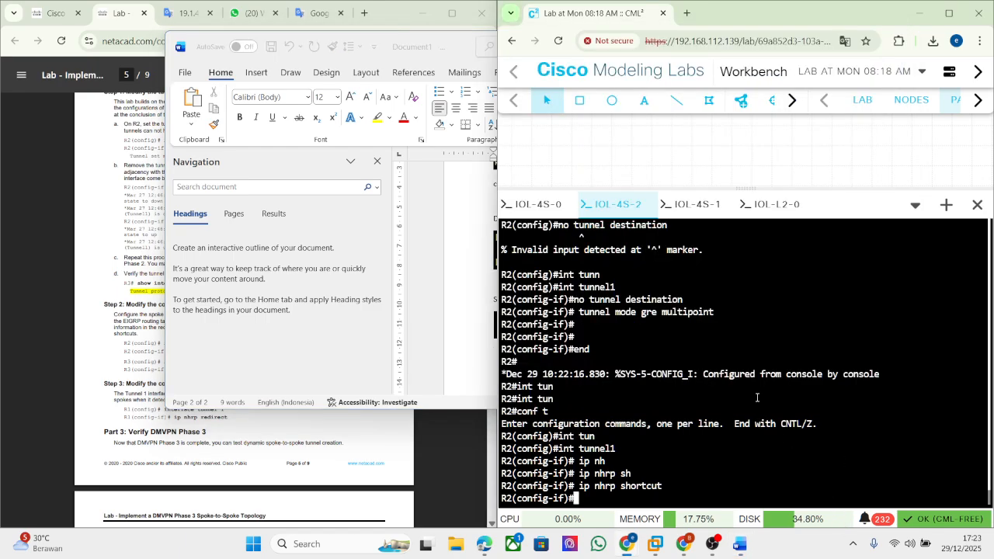
pyautogui.click(687, 206)
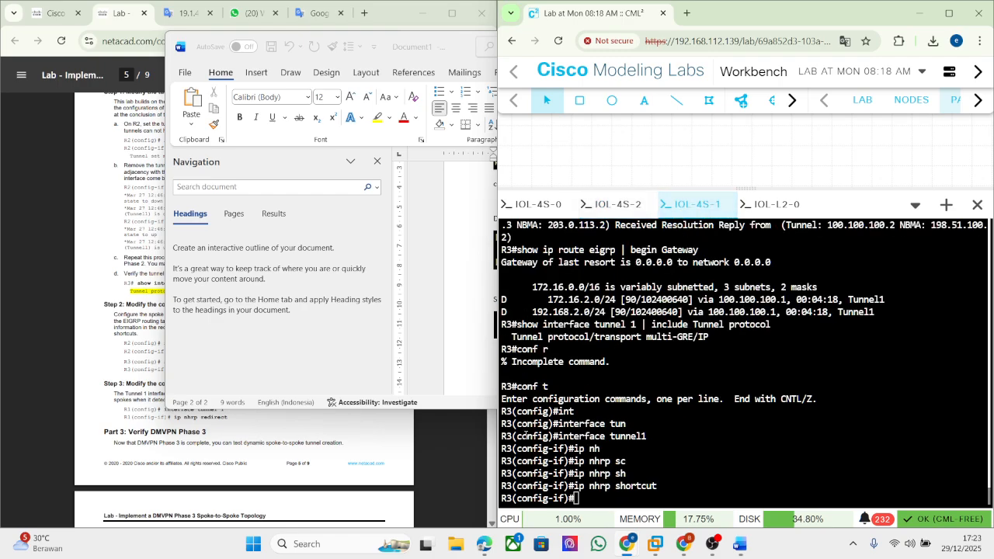
pyautogui.press('super+shift+s')
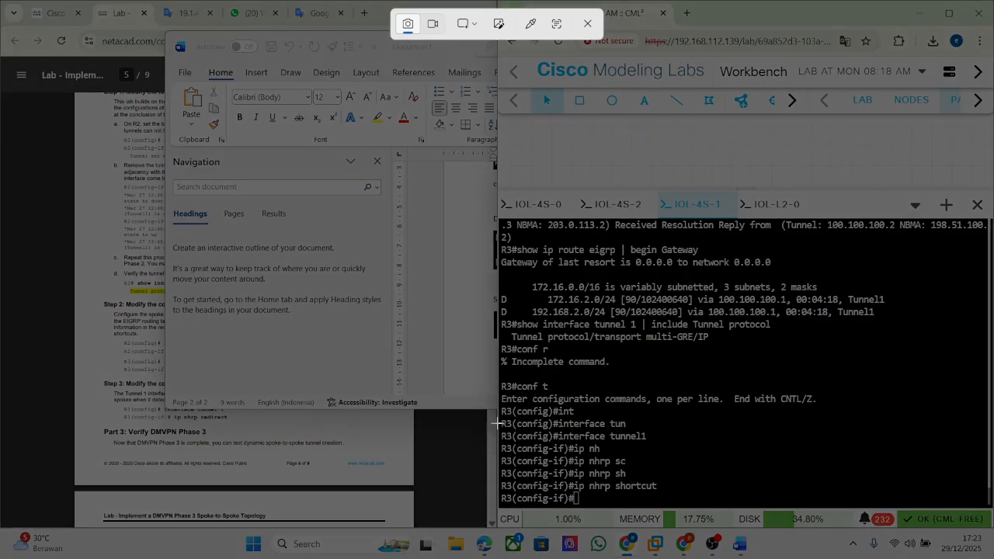
pyautogui.moveTo(498, 415); pyautogui.dragTo(871, 501)
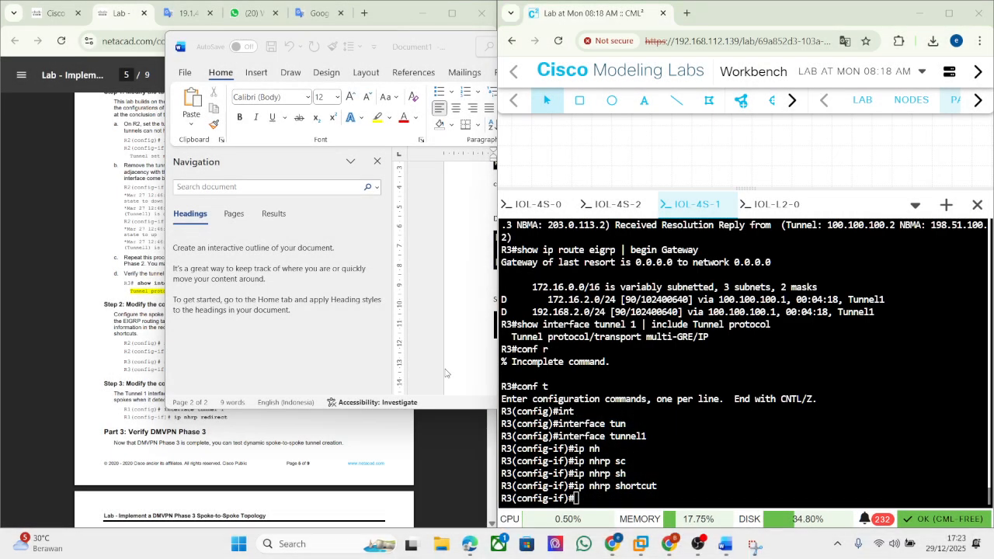
pyautogui.click(446, 373)
pyautogui.hotkey('ctrl', 'v')
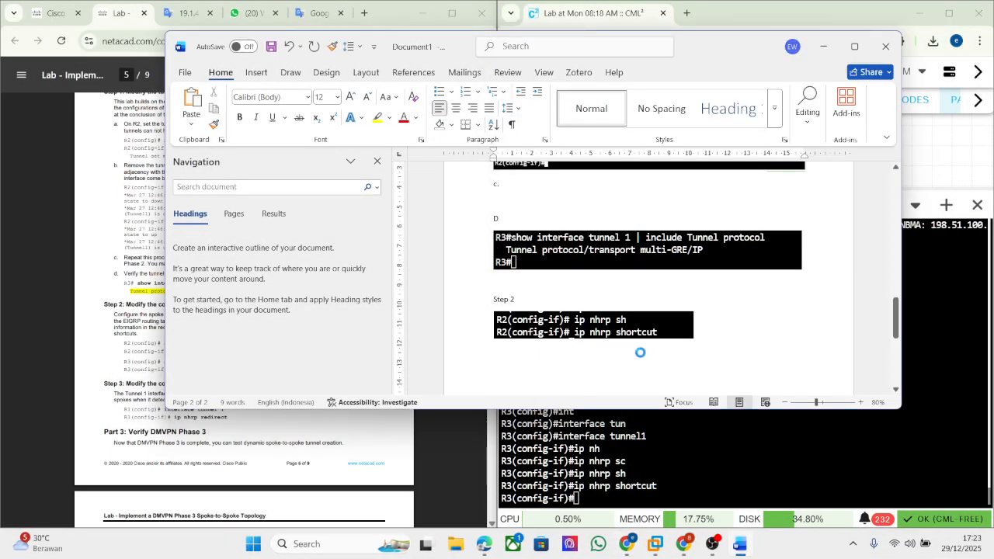
pyautogui.scroll(-1, 776, 347)
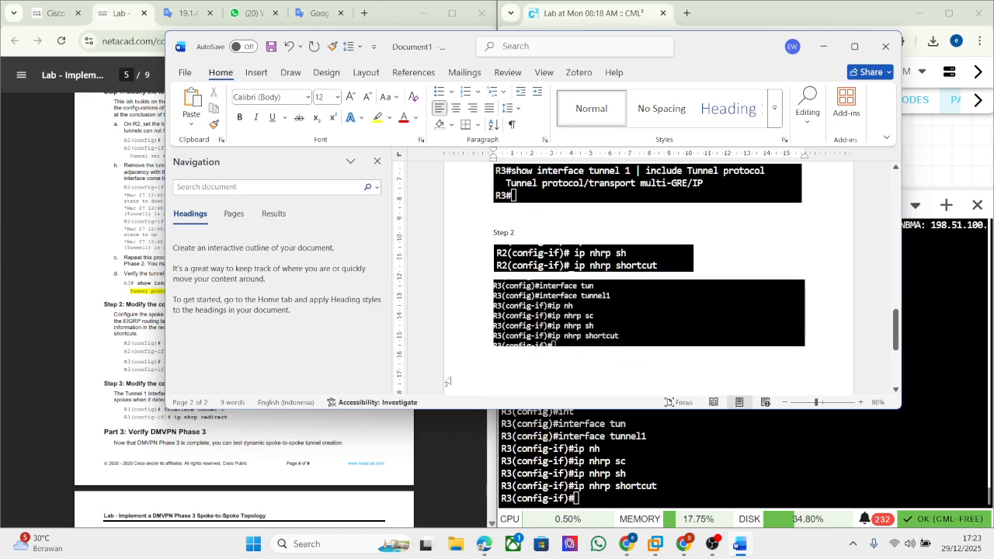
# Consult Step 3 in the translated lab guide and enter interface tunnel1 on R1 from global configuration mode
pyautogui.click(285, 431)
pyautogui.click(630, 430)
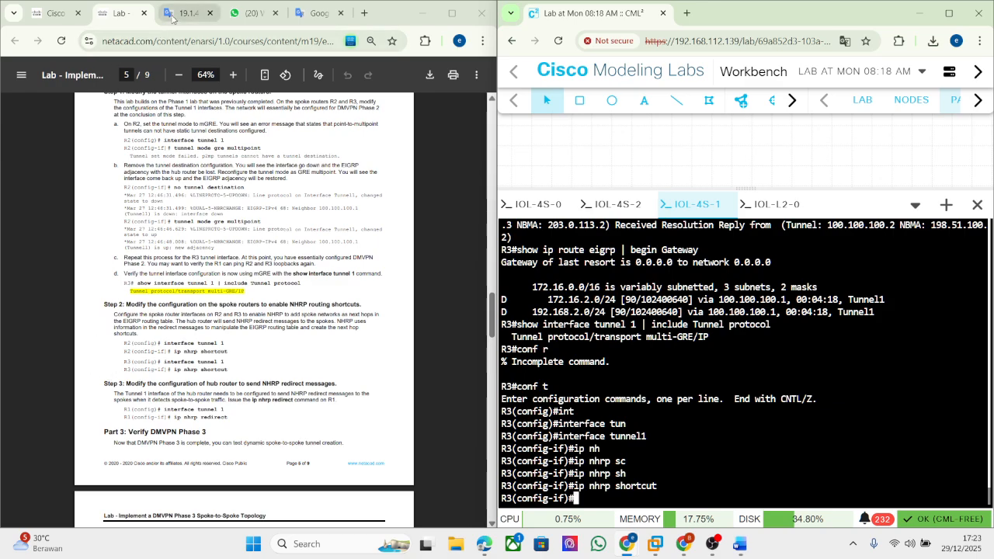
pyautogui.click(173, 14)
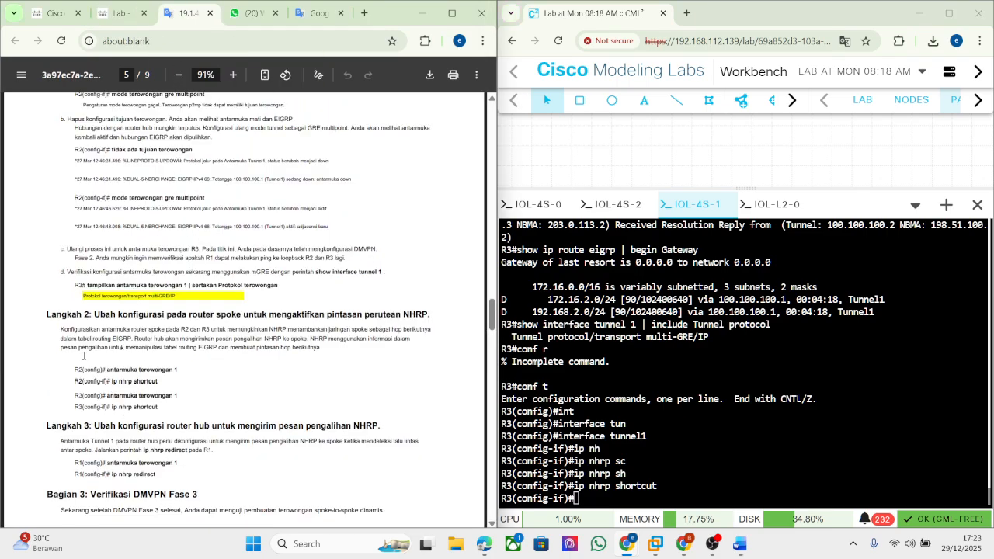
pyautogui.scroll(-2, 83, 356)
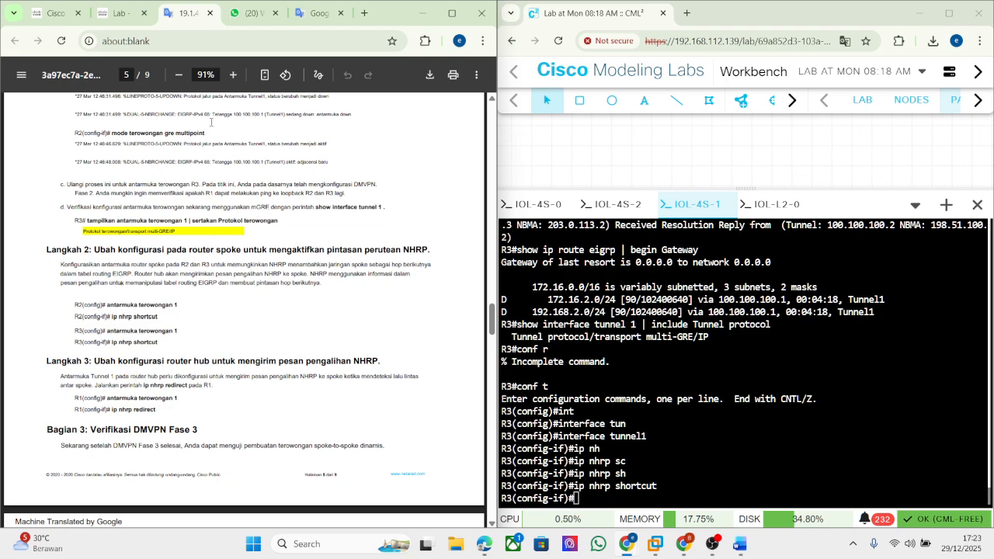
pyautogui.click(116, 15)
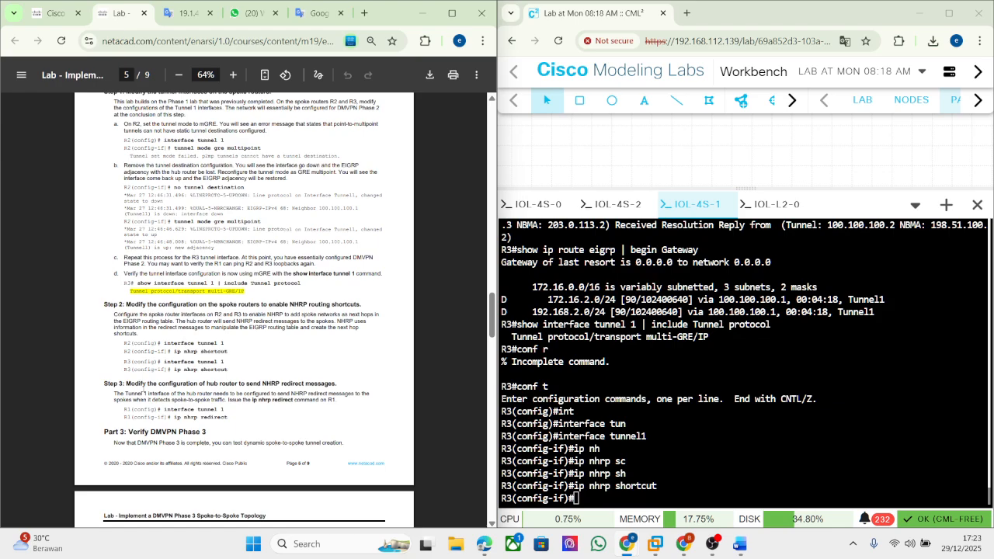
pyautogui.click(535, 204)
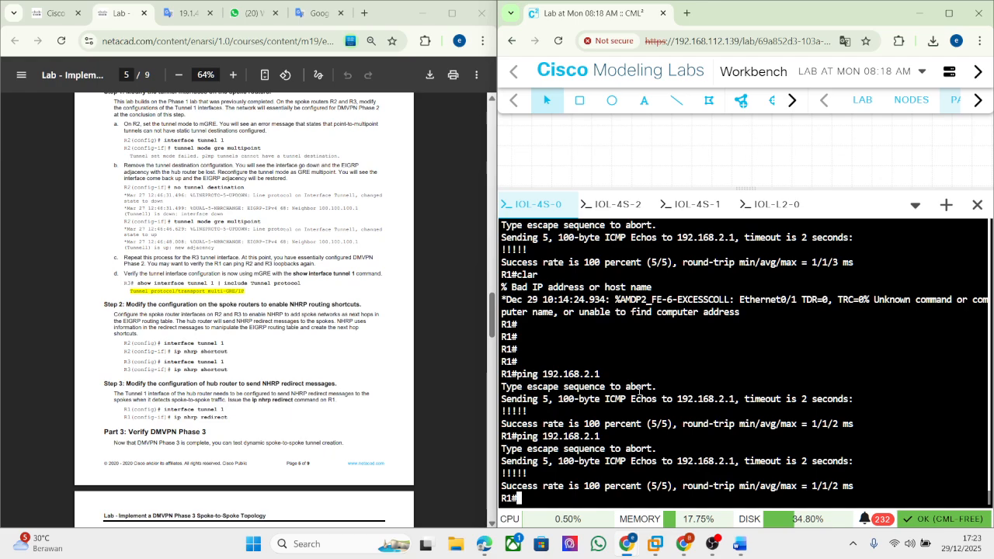
pyautogui.write('conf t')
pyautogui.press('Return')
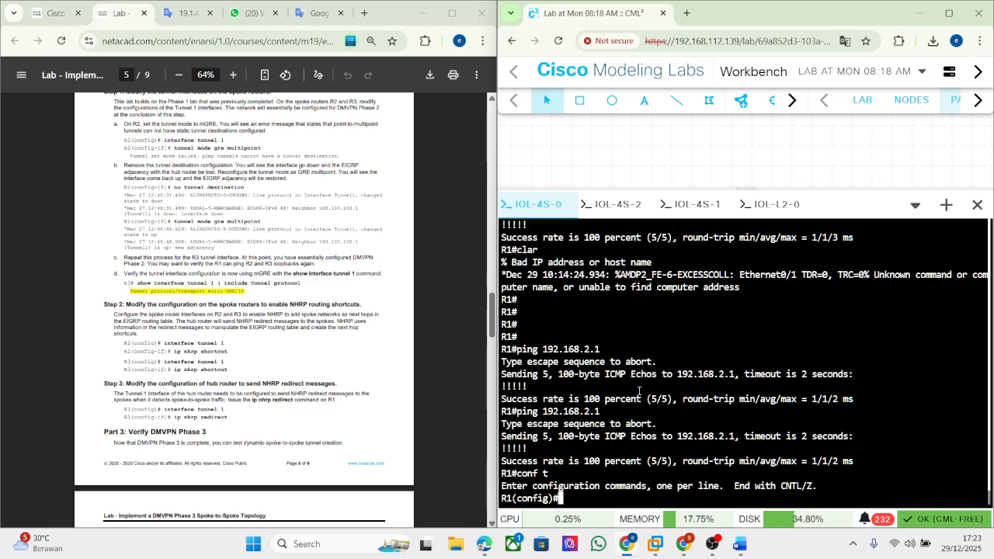
pyautogui.write('int tun')
pyautogui.press('Tab')
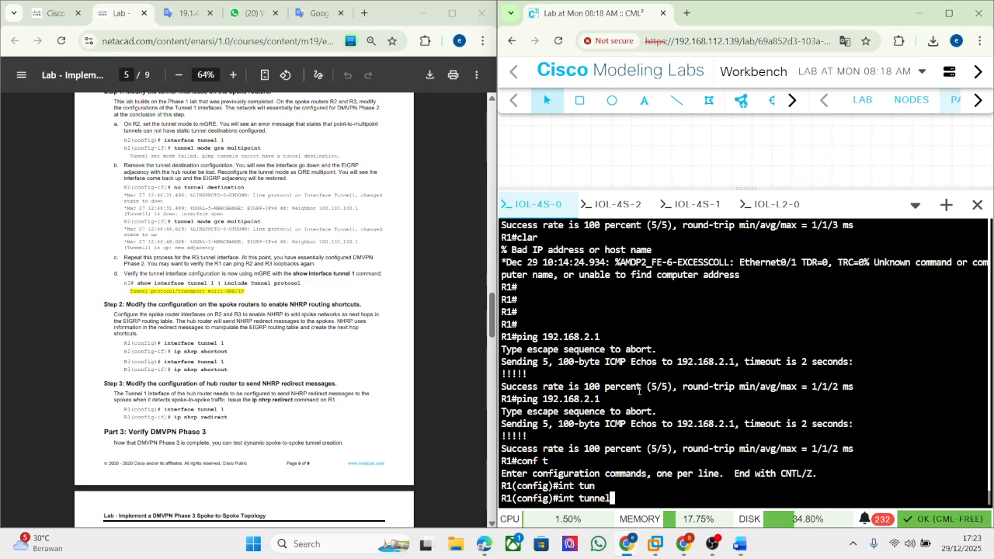
pyautogui.write('1')
pyautogui.press('Return')
# Enable NHRP redirect messages on R1's tunnel interface with ip nhrp redirect
pyautogui.write('ipi')
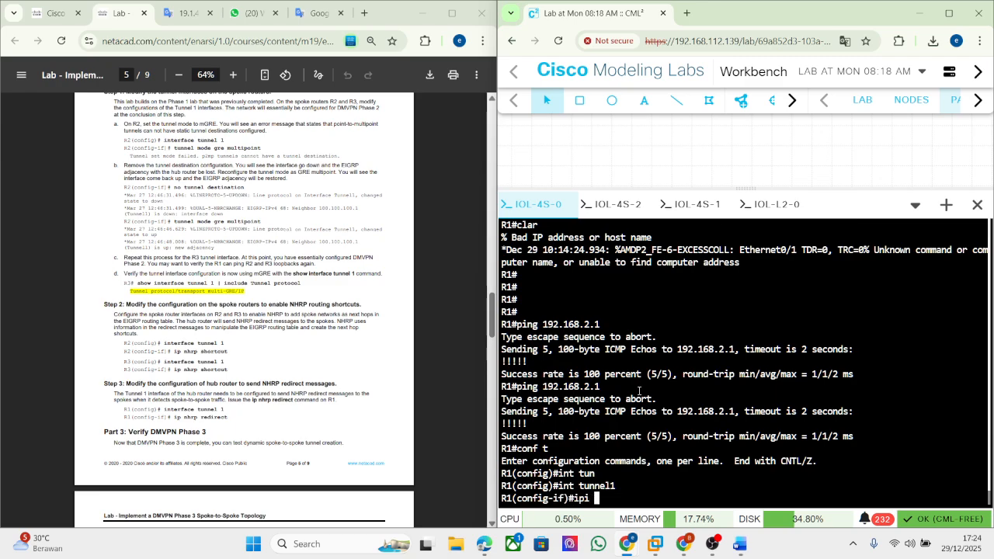
pyautogui.press('BackSpace')
pyautogui.write('nh')
pyautogui.press('Tab')
pyautogui.write('re')
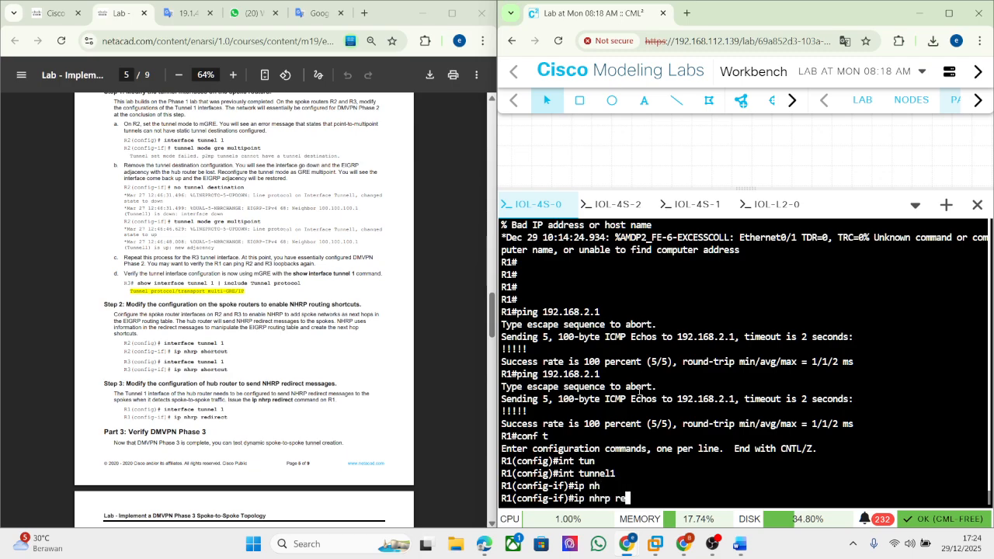
pyautogui.press('Tab')
pyautogui.write('d')
pyautogui.press('Tab')
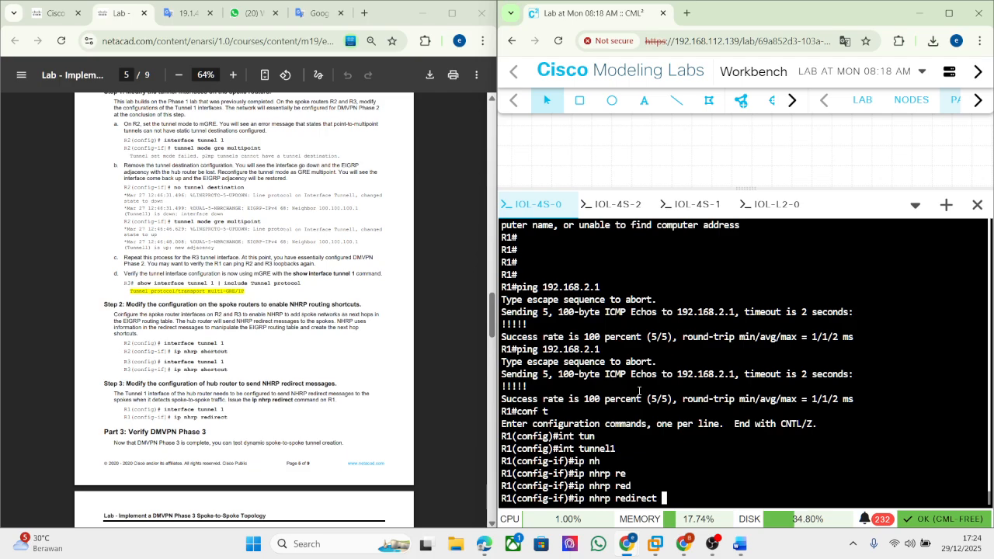
pyautogui.press('Return')
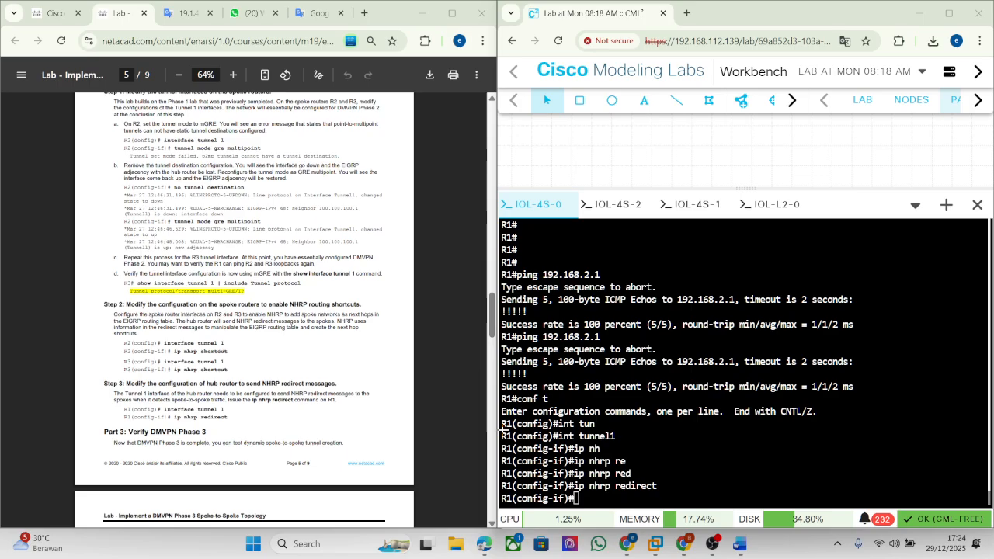
# Capture R1's tunnel1 and ip nhrp redirect commands and paste the screenshot in Word under a new Step 3 label
pyautogui.press('super+shift+s')
pyautogui.moveTo(505, 452); pyautogui.dragTo(893, 506)
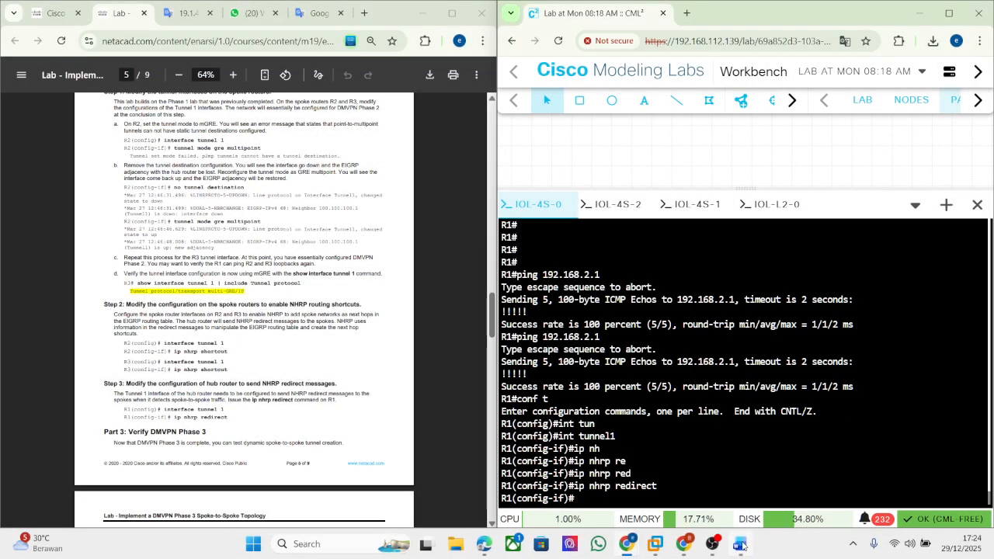
pyautogui.click(740, 544)
pyautogui.click(741, 545)
pyautogui.click(741, 544)
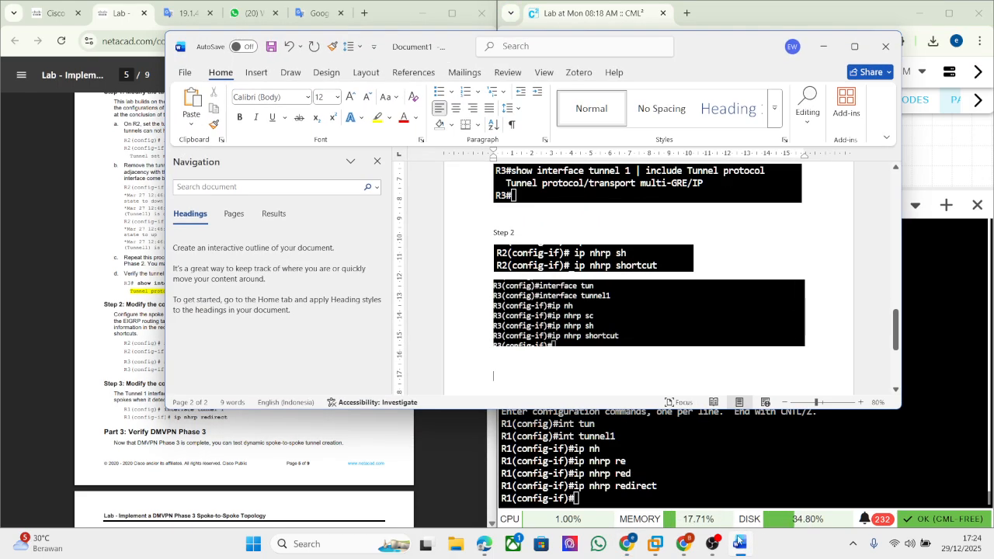
pyautogui.click(648, 377)
pyautogui.write('Step 3')
pyautogui.press('Return')
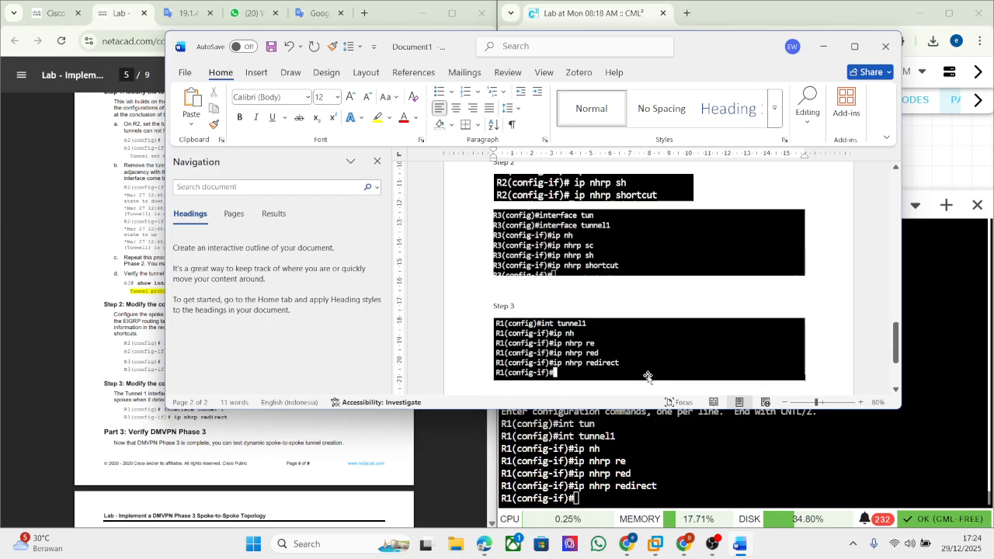
pyautogui.hotkey('ctrl', 'v')
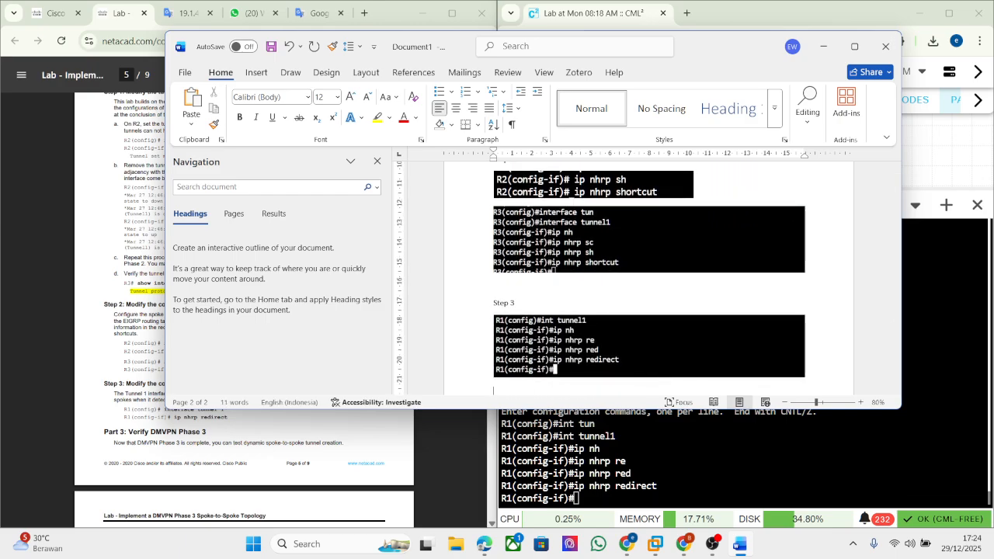
# Add the label Part 3 on a new line below the Step 3 screenshot in the Word document
pyautogui.press('Return')
pyautogui.write('pa')
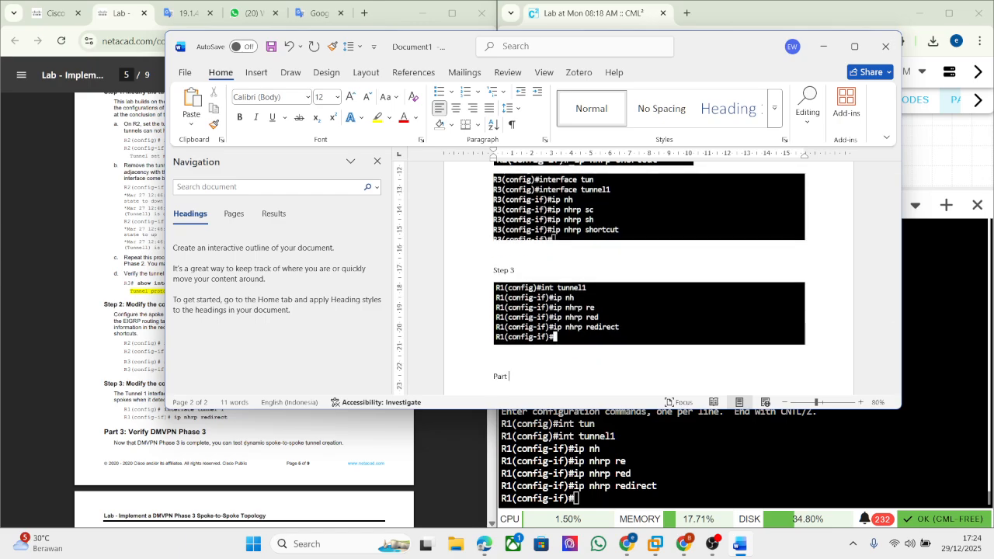
pyautogui.write('rt 3')
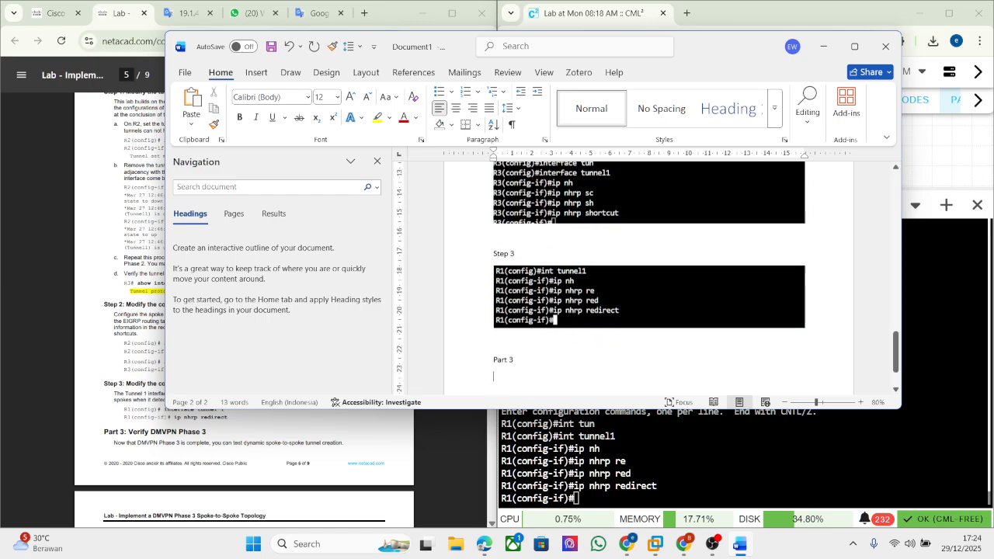
# Return to the lab guide and read the Part 3 Step 1 traceroute instructions in the original and translated versions
pyautogui.click(245, 482)
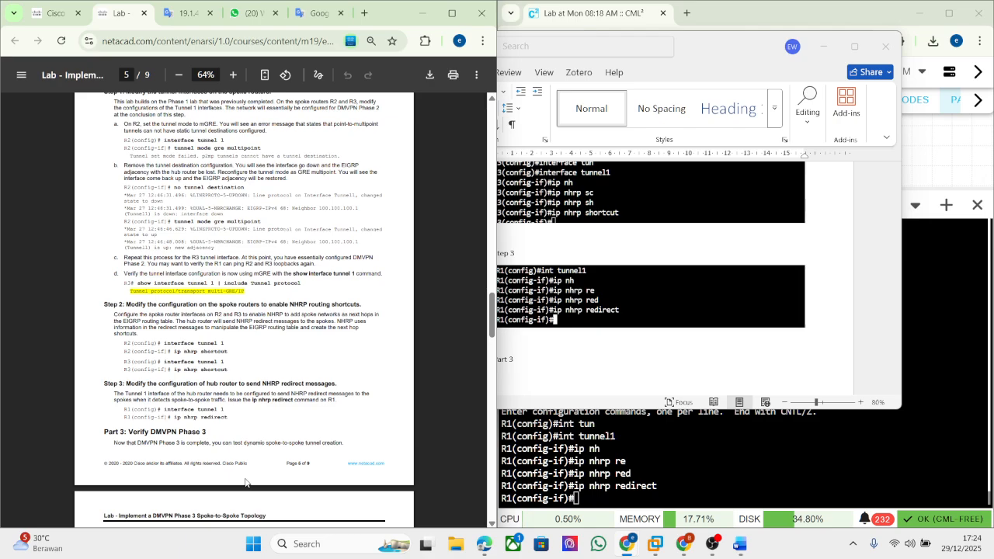
pyautogui.click(824, 47)
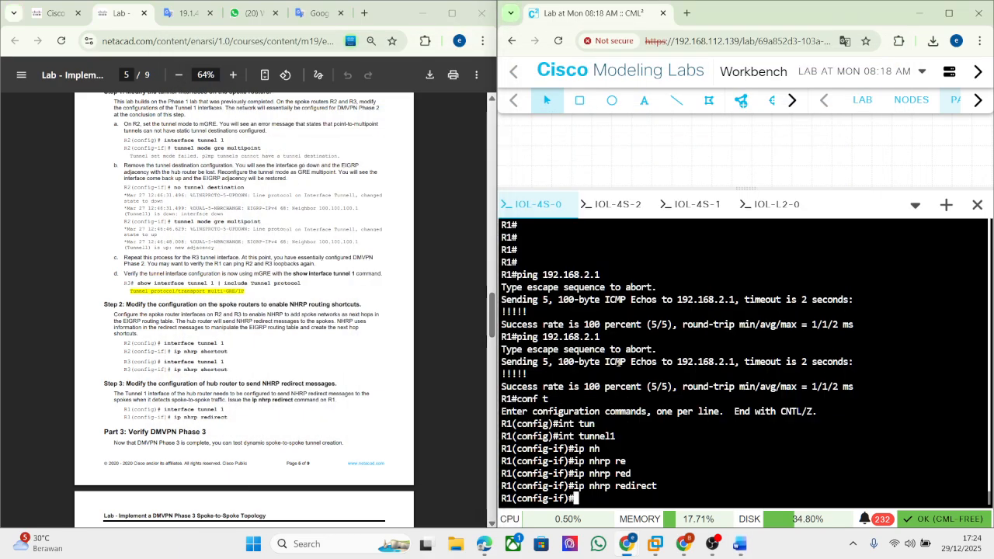
pyautogui.scroll(-1, 233, 295)
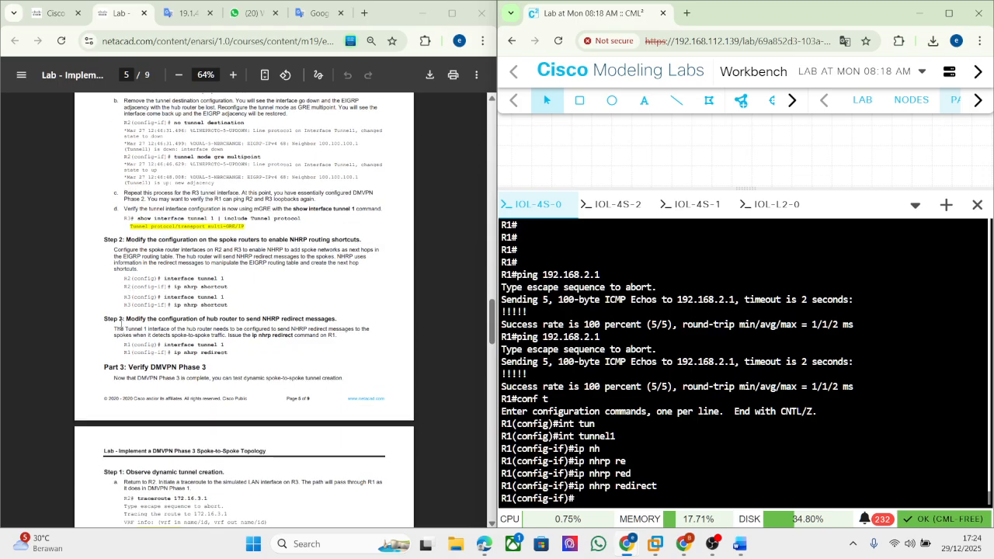
pyautogui.click(189, 13)
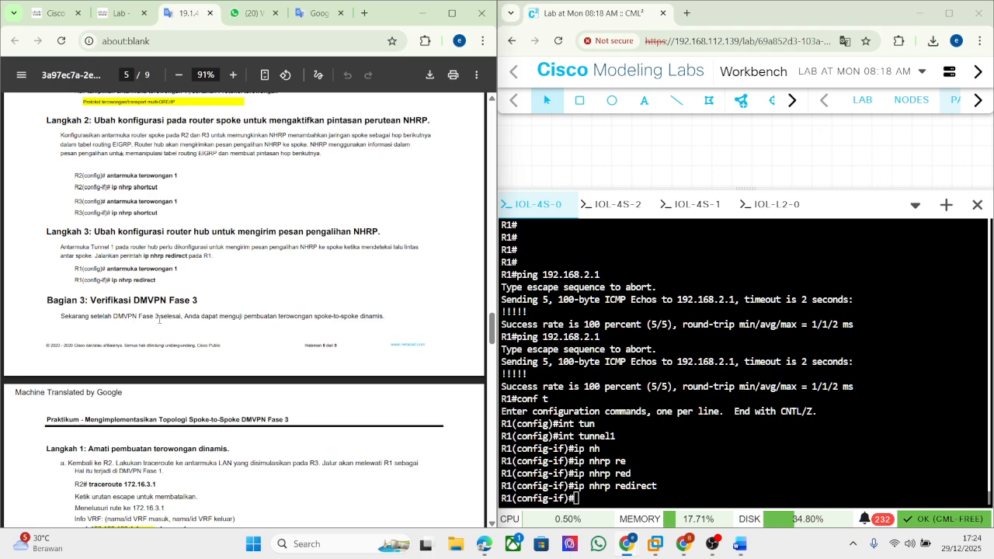
pyautogui.scroll(-1, 117, 342)
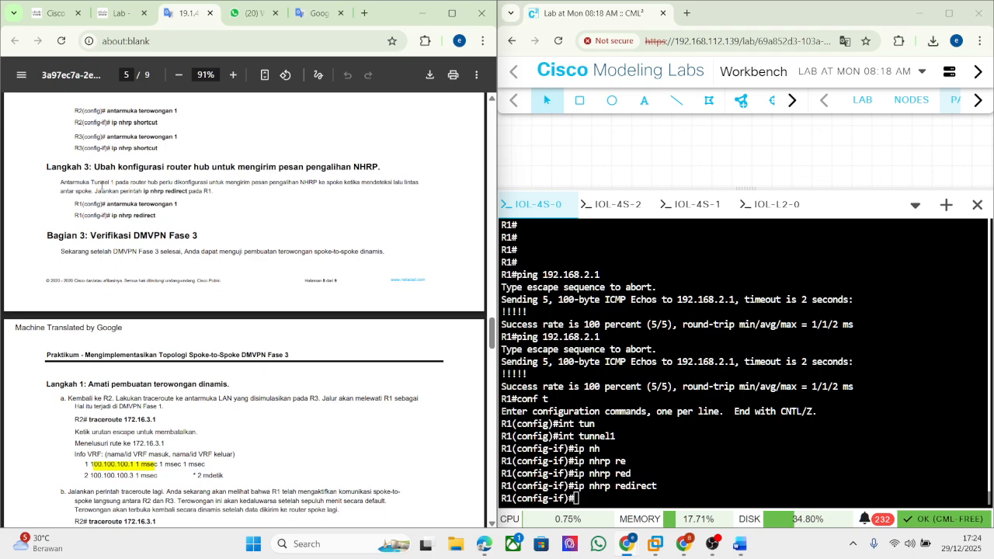
pyautogui.click(118, 14)
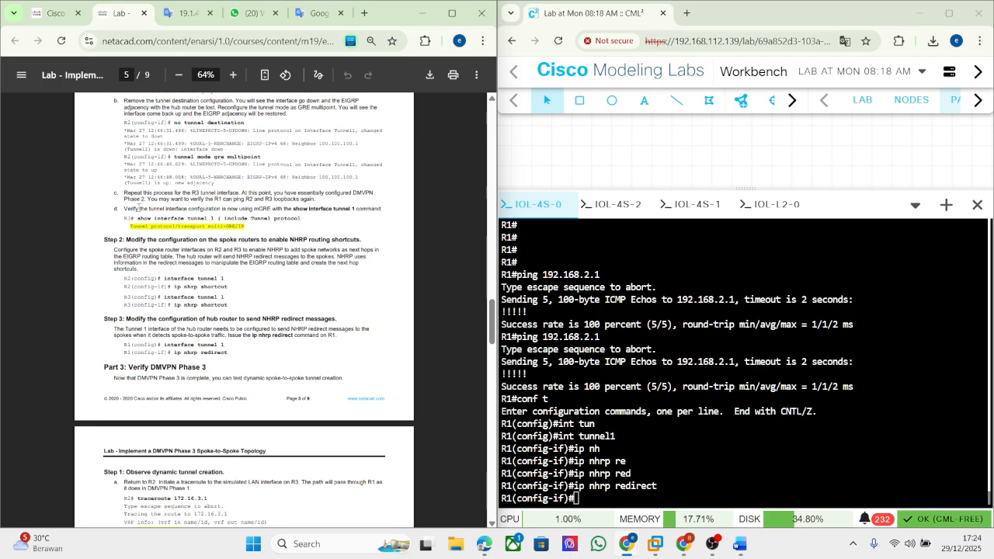
pyautogui.scroll(-1, 139, 292)
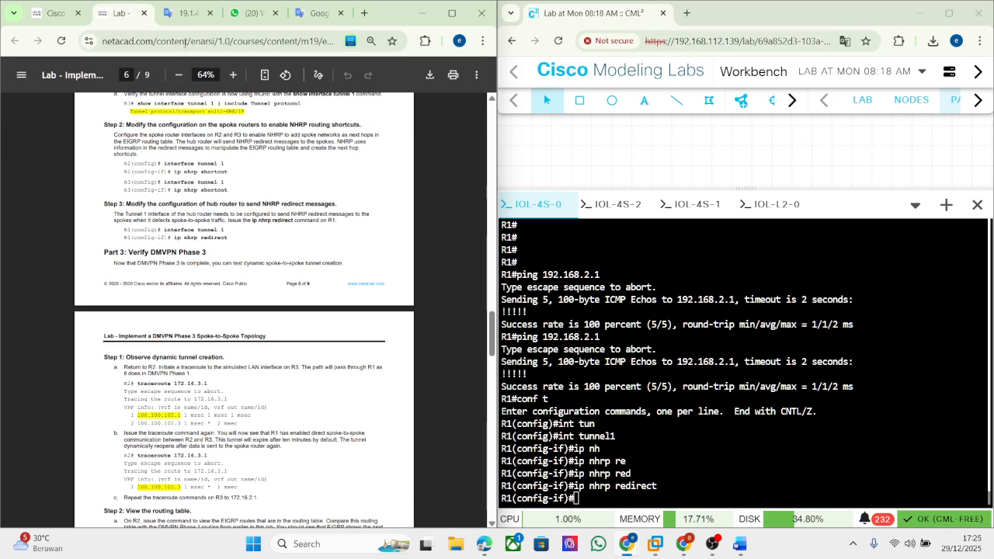
pyautogui.click(185, 15)
pyautogui.scroll(-1, 116, 359)
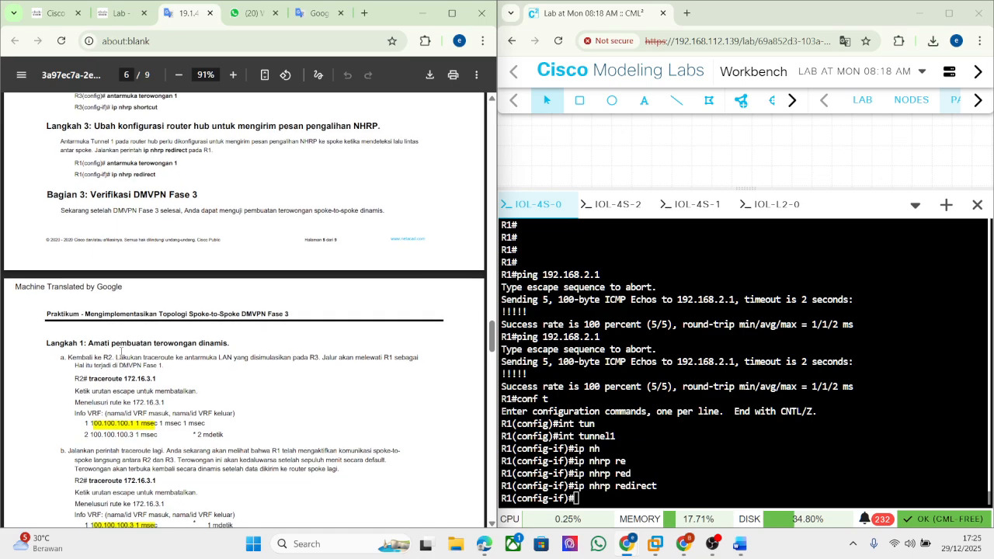
pyautogui.scroll(-1, 163, 353)
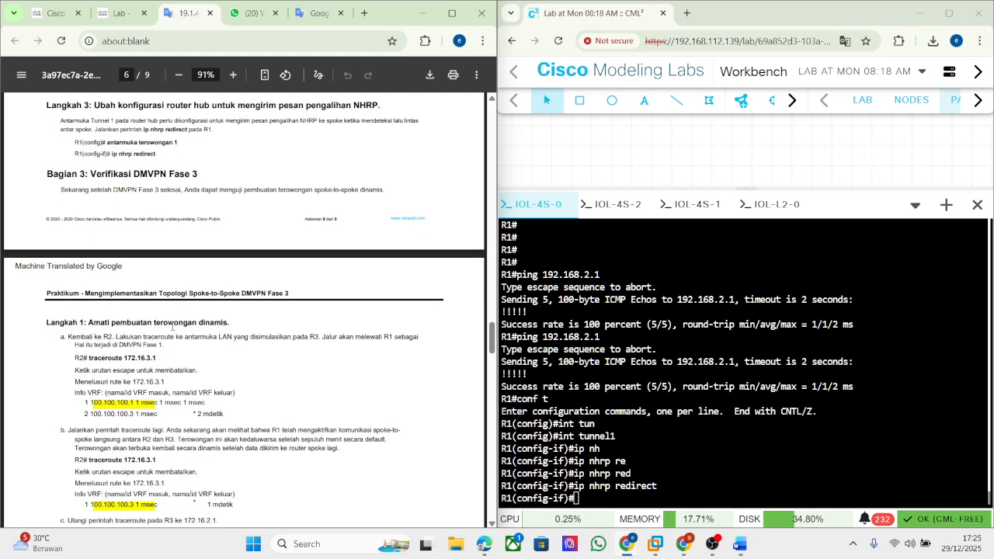
pyautogui.scroll(-1, 185, 330)
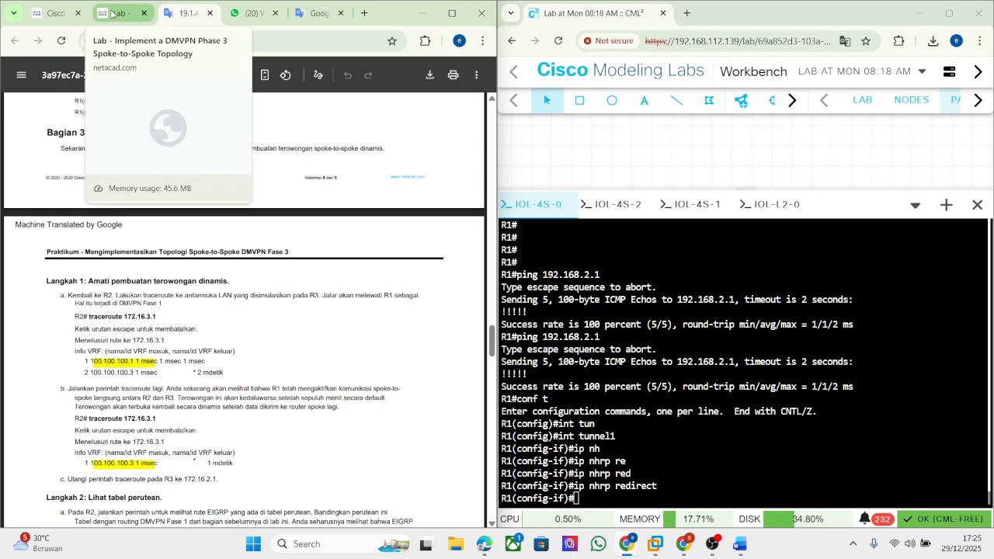
pyautogui.click(112, 14)
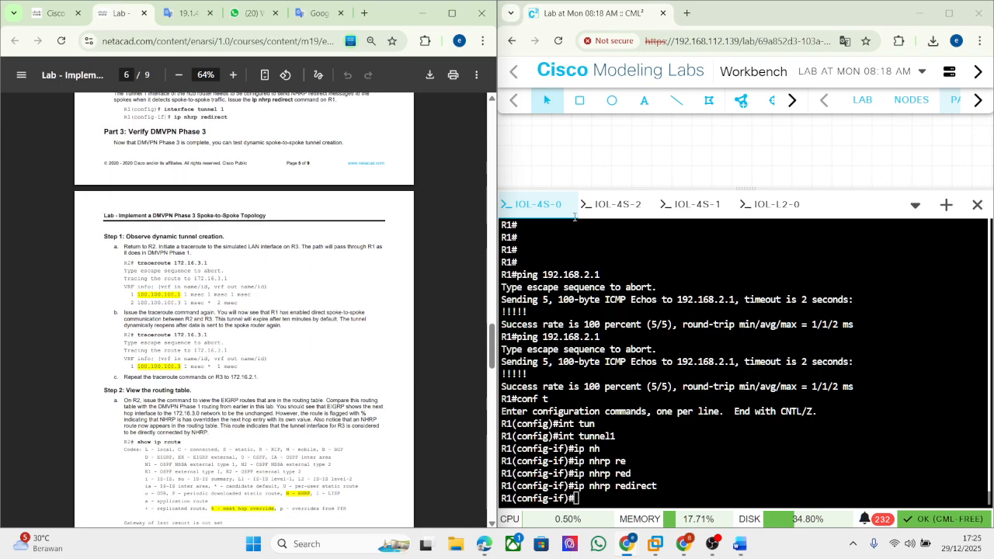
# Leave configuration mode on R2 and run a traceroute to R3's simulated LAN interface at 172.16.3.1
pyautogui.click(610, 204)
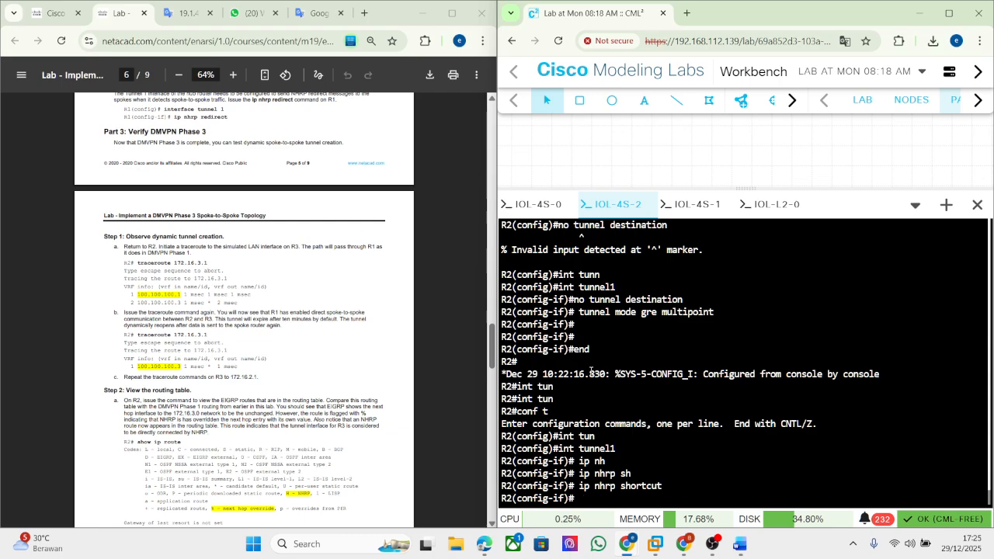
pyautogui.write('end')
pyautogui.press('Return')
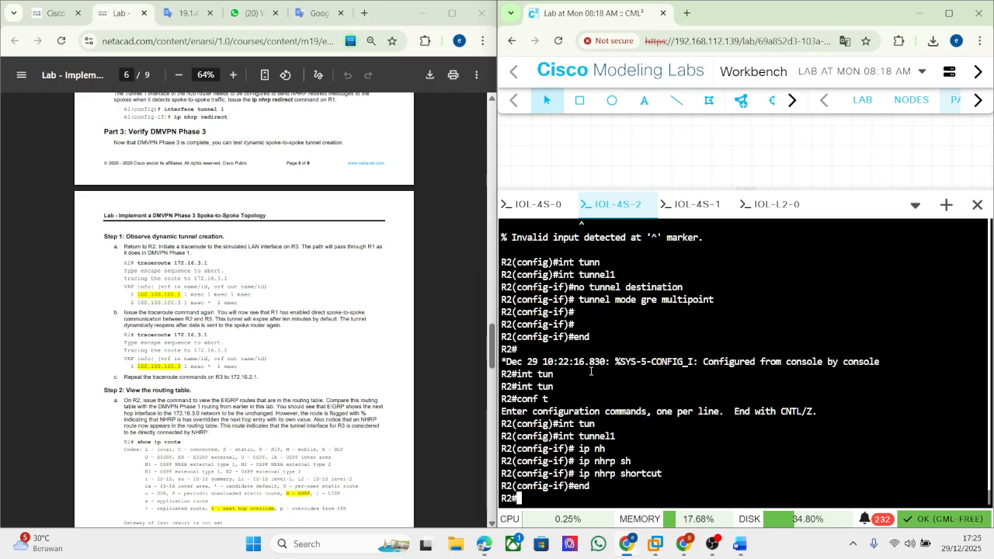
pyautogui.write('tr')
pyautogui.press('Tab')
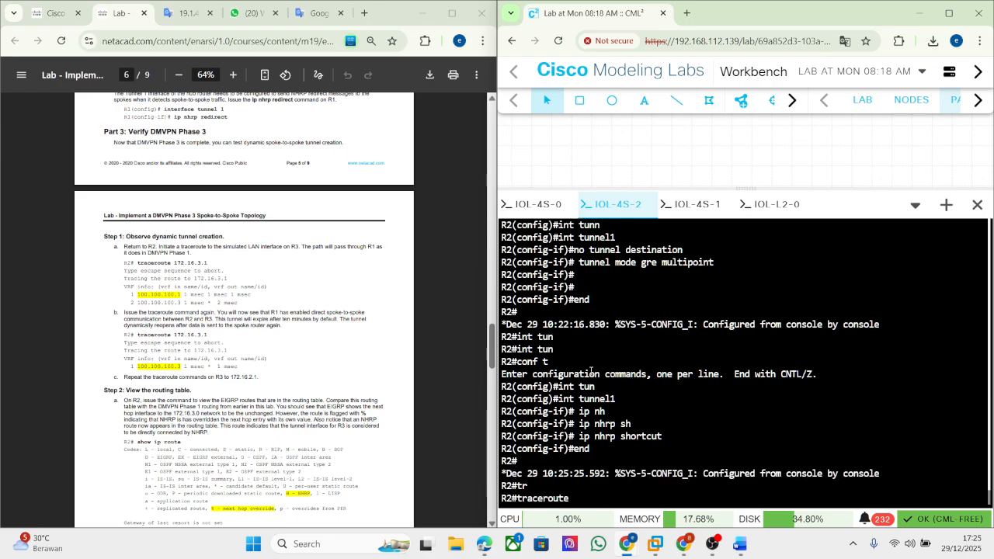
pyautogui.write('172.16.3.15.3.1')
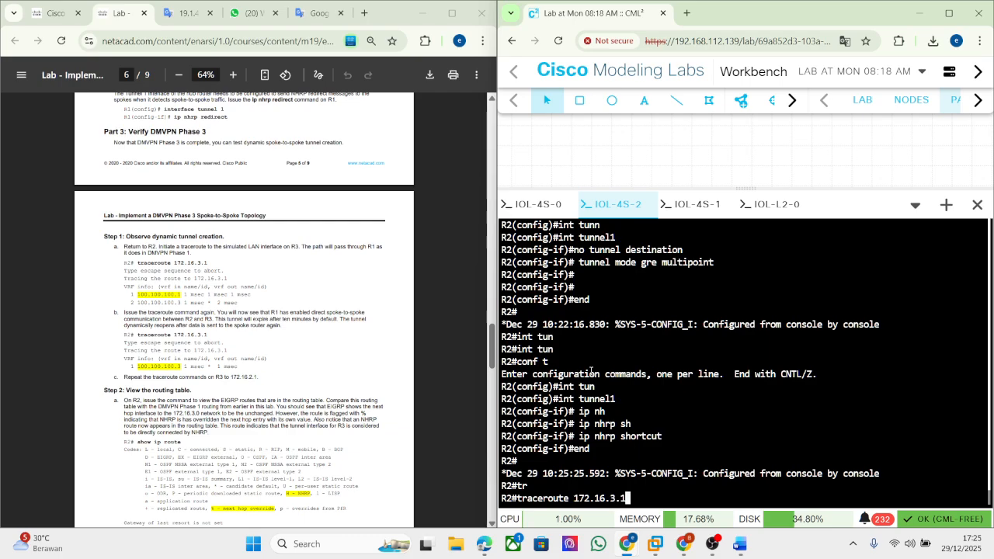
pyautogui.press('Return')
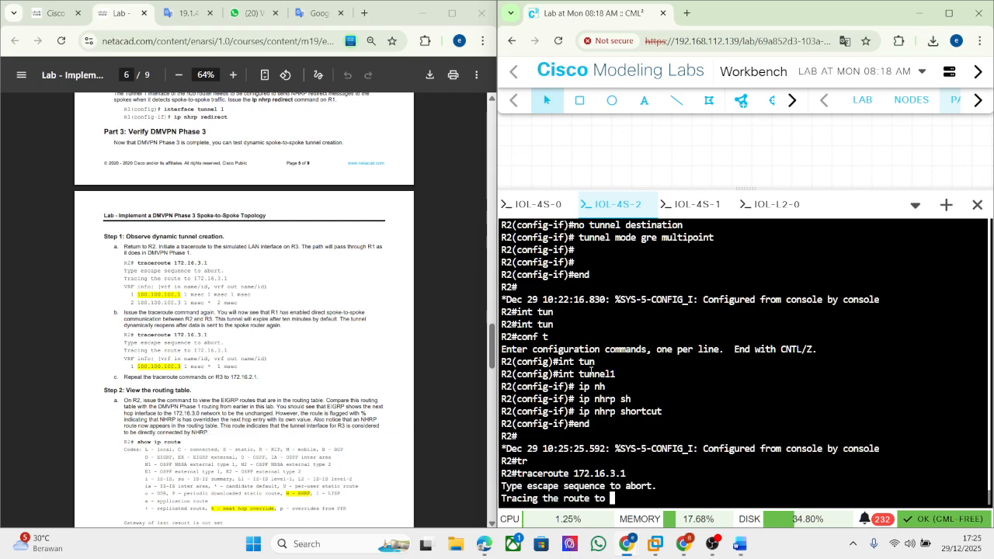
# Examine R2's traceroute output and look through the remaining Part 3 verification steps in the lab guide
pyautogui.scroll(-2, 159, 309)
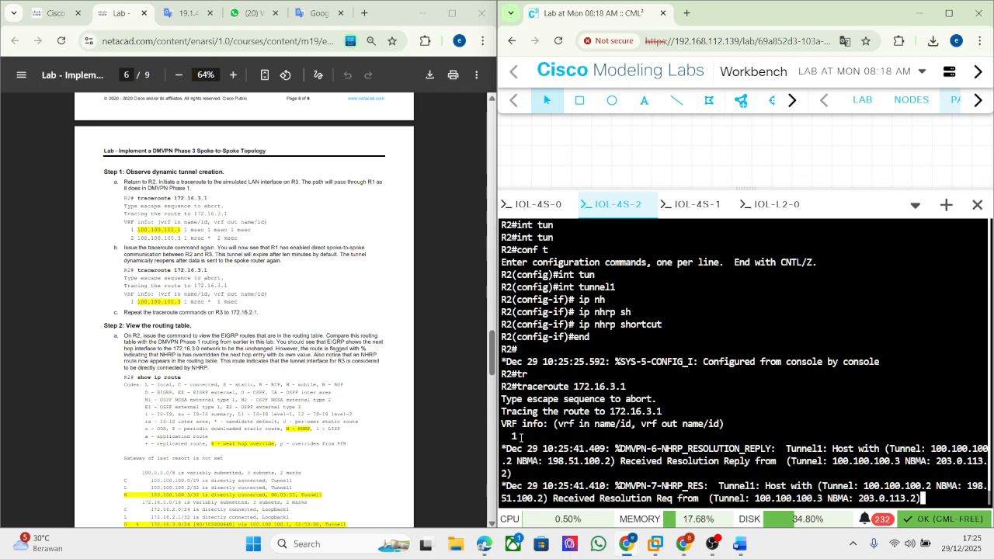
pyautogui.moveTo(521, 438); pyautogui.dragTo(735, 463)
pyautogui.click(590, 451)
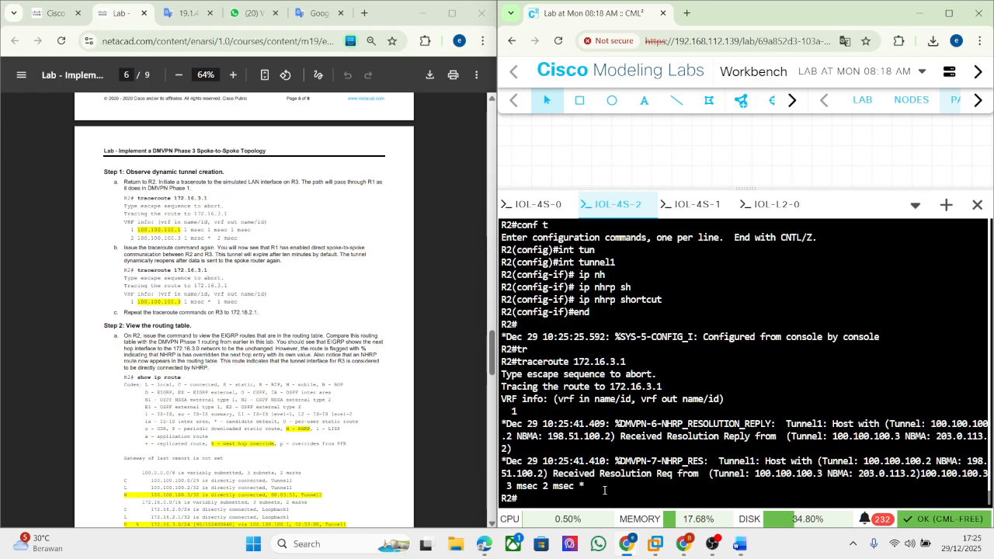
pyautogui.scroll(-5, 262, 399)
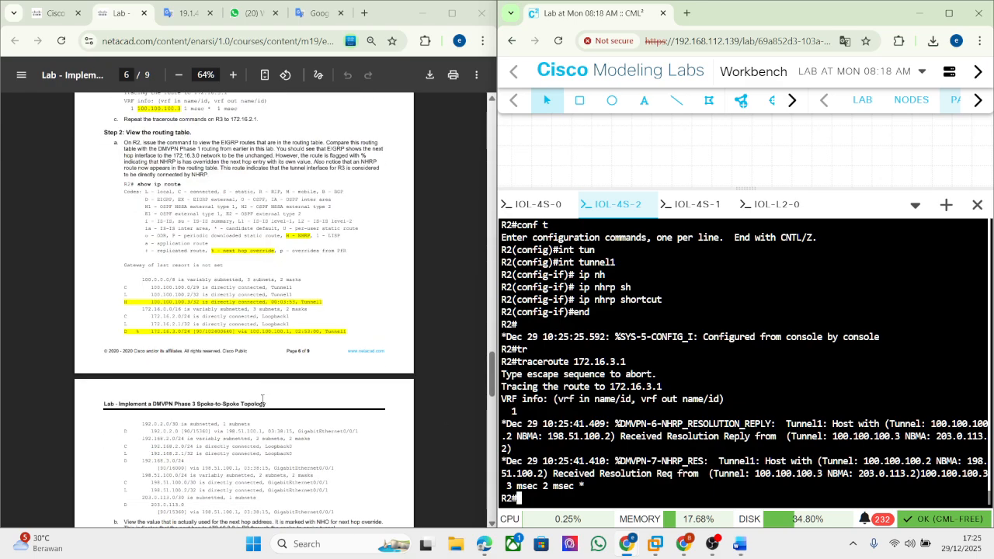
pyautogui.scroll(-11, 263, 399)
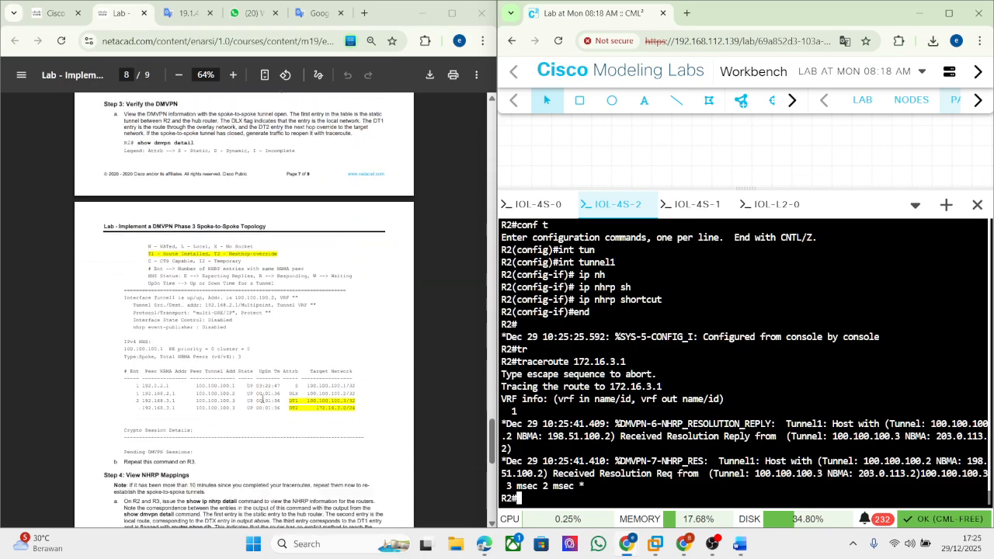
pyautogui.scroll(18, 262, 399)
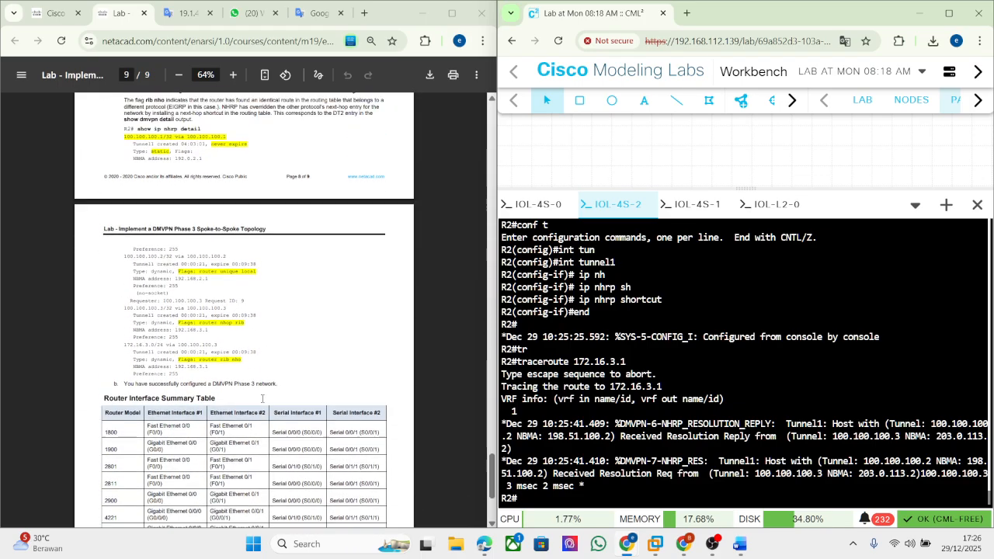
pyautogui.scroll(3, 263, 398)
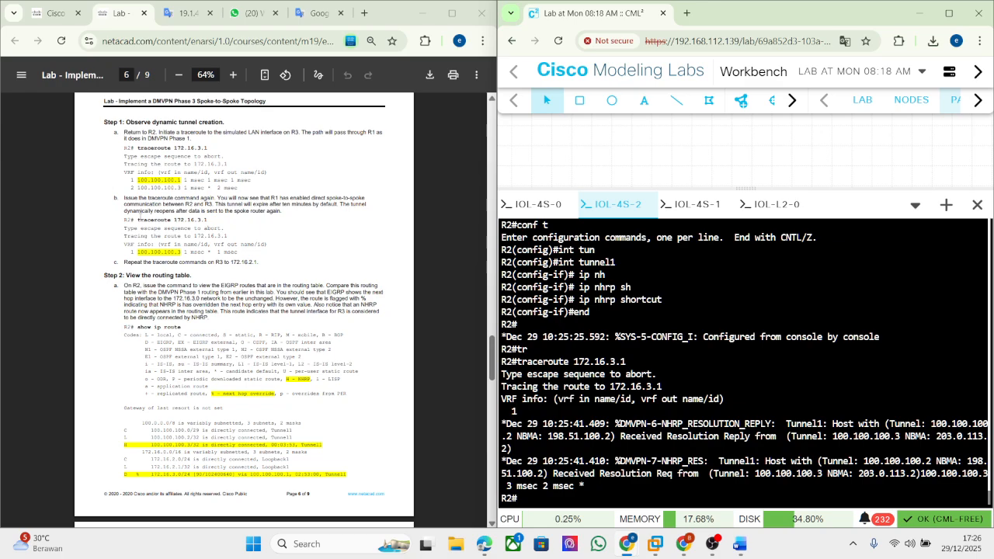
# Copy the traceroute 172.16.3.1 command from Step 1a of the lab guide and return to R2's console
pyautogui.moveTo(135, 219); pyautogui.dragTo(201, 222)
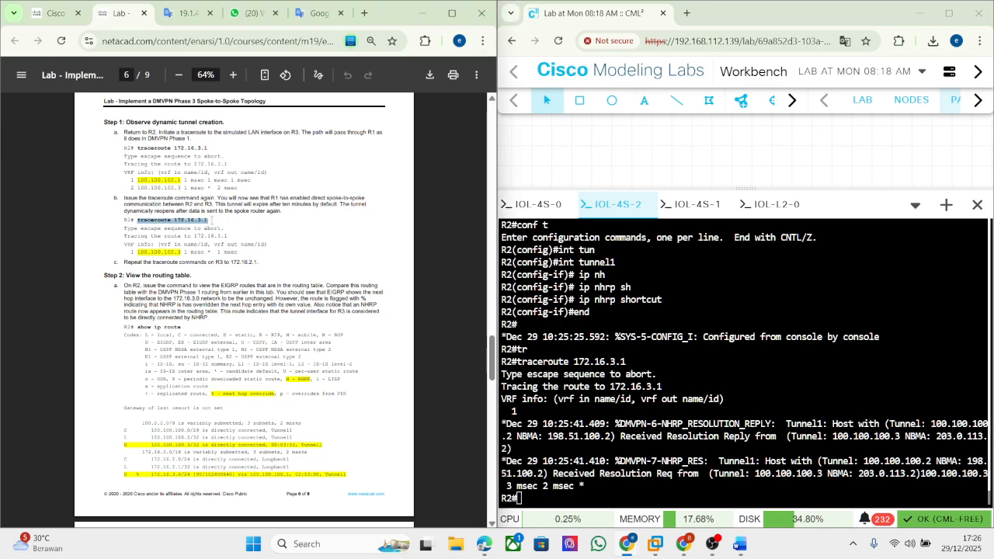
pyautogui.rightClick(211, 220)
pyautogui.click(204, 220)
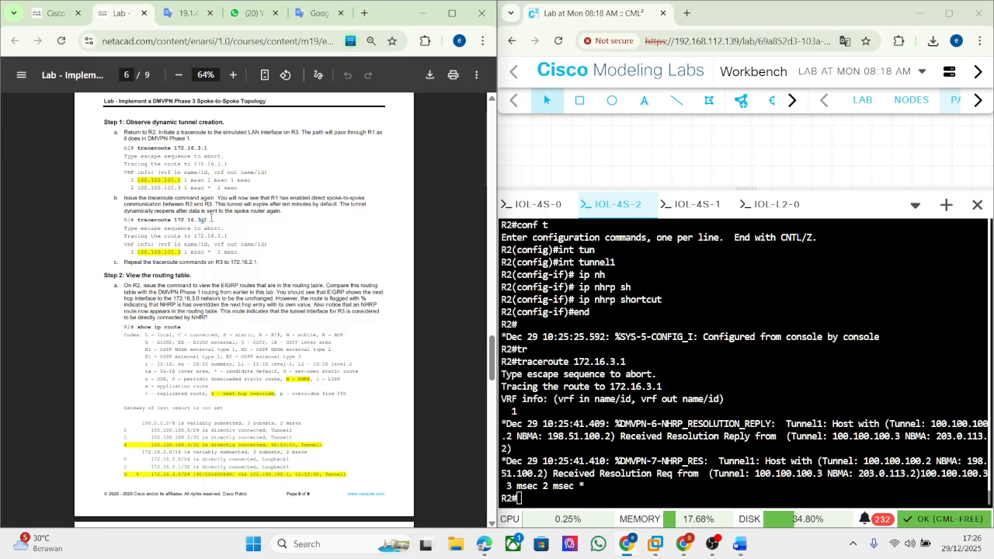
pyautogui.moveTo(201, 220); pyautogui.dragTo(138, 221)
pyautogui.moveTo(206, 146); pyautogui.dragTo(136, 147)
pyautogui.press('super+c')
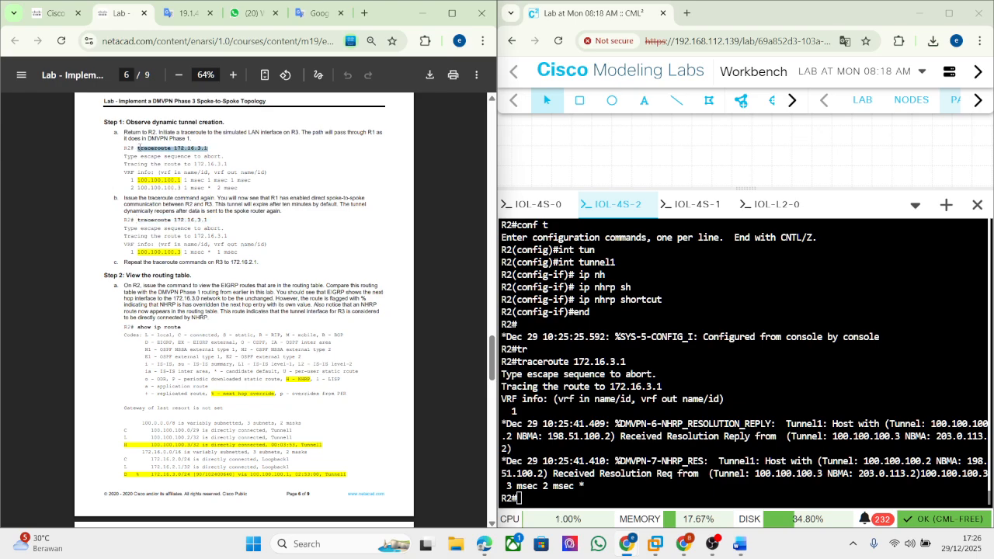
pyautogui.rightClick(138, 148)
pyautogui.click(160, 162)
pyautogui.click(589, 286)
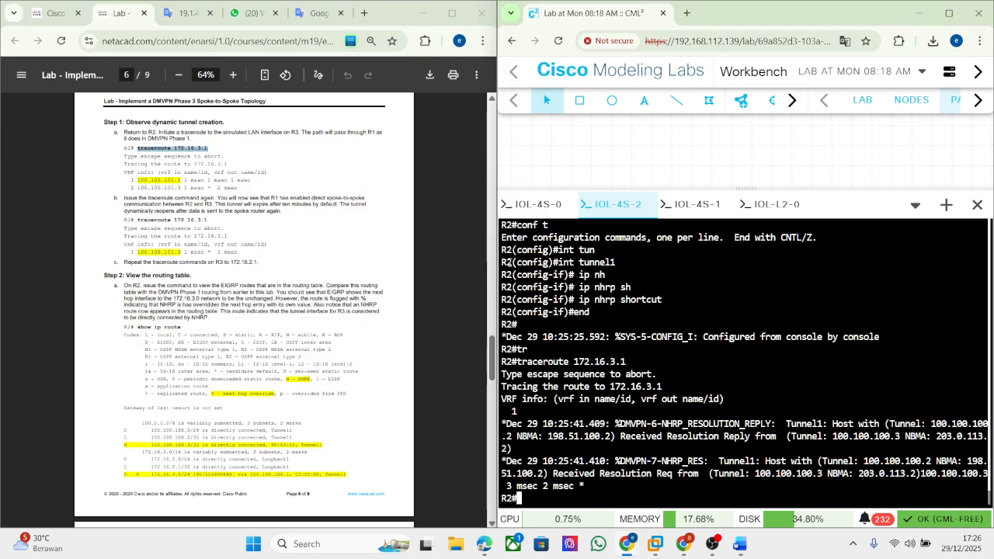
# Exit interface configuration mode on R1 with the end command
pyautogui.click(534, 204)
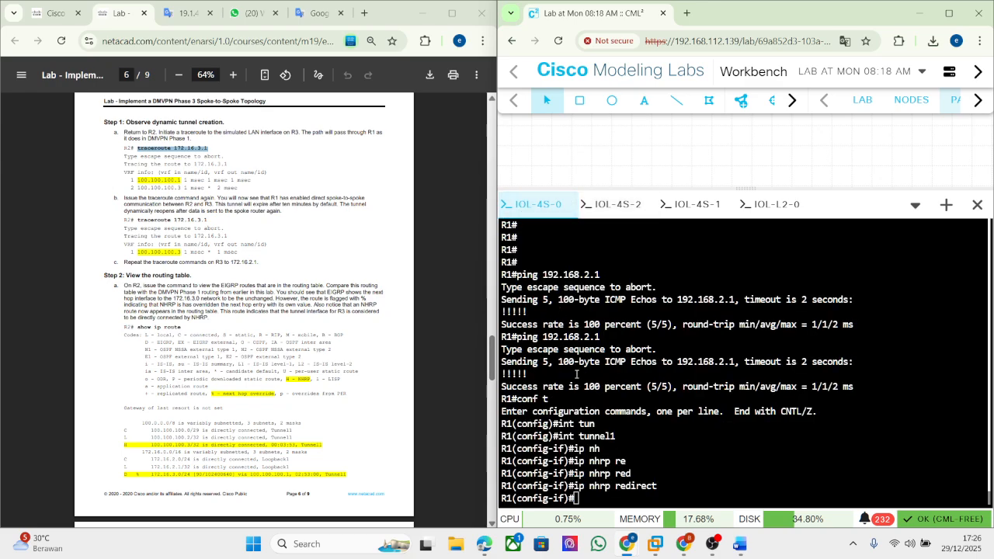
pyautogui.write('end')
pyautogui.press('Return')
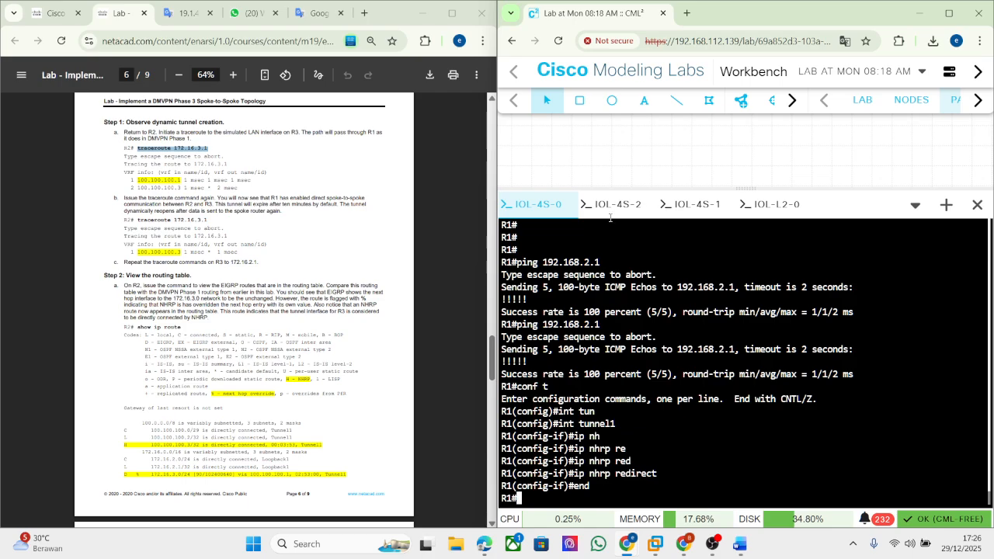
# Run traceroute 172.16.3.1 again on R2's console using the command copied from the lab guide
pyautogui.click(619, 204)
pyautogui.rightClick(596, 362)
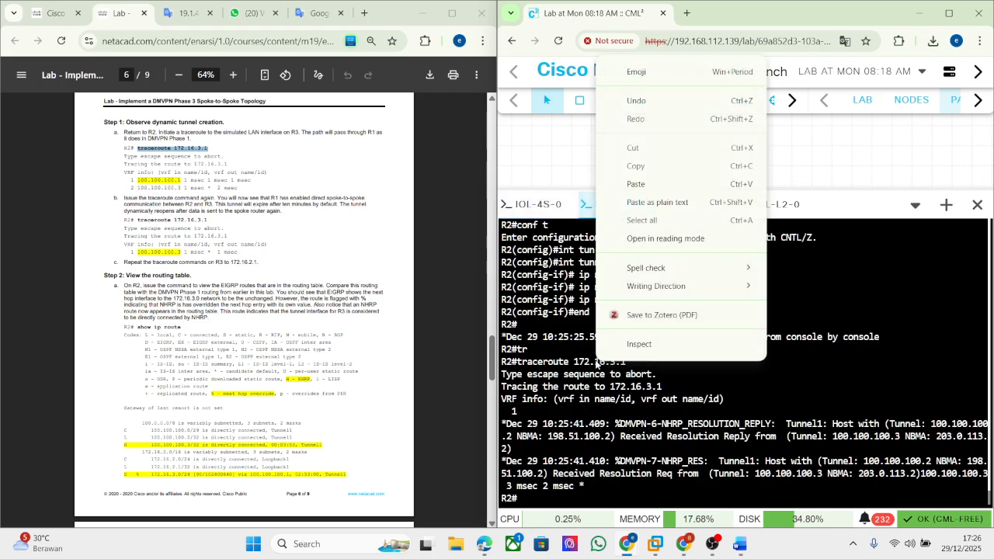
pyautogui.click(637, 187)
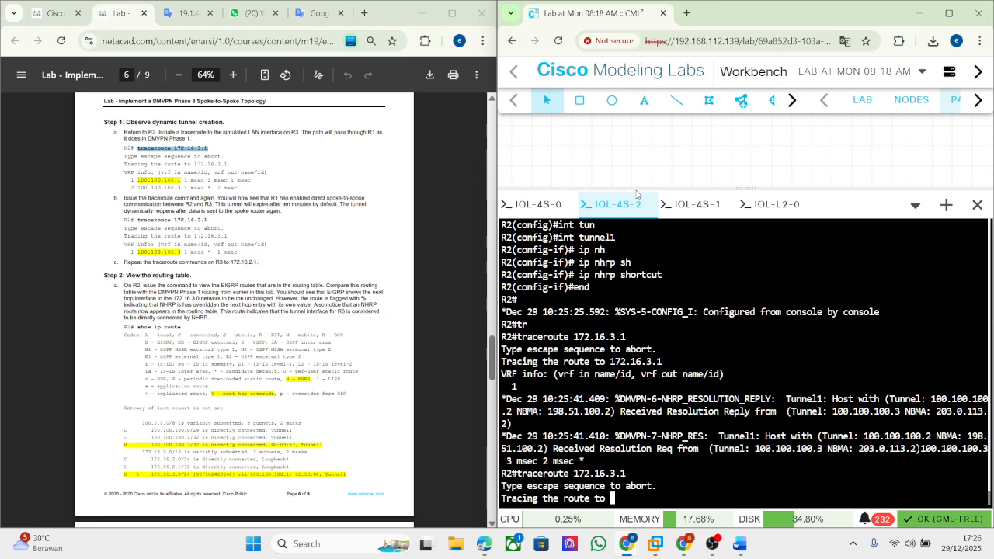
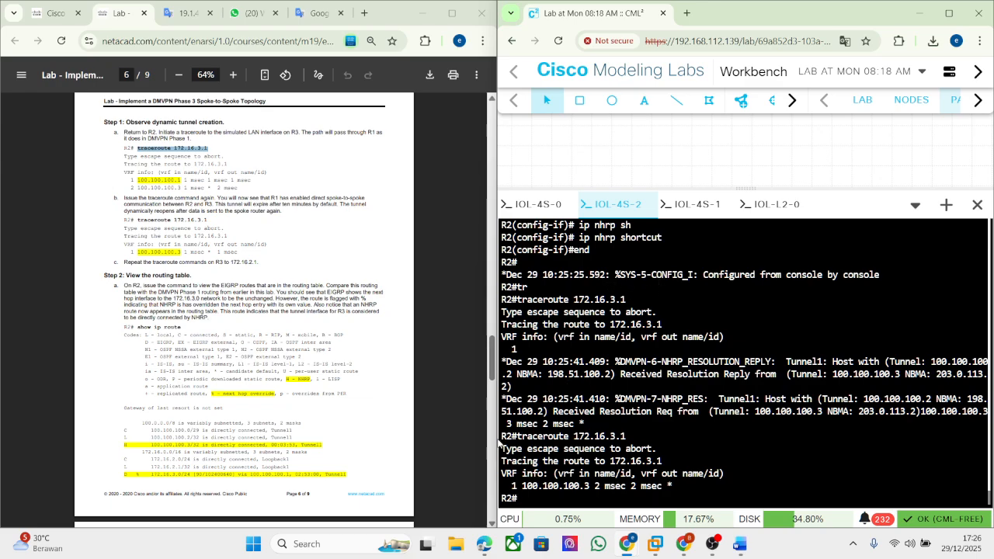
# Capture R2's latest traceroute output and paste it under Part 3 in the Word document, adding blank lines above the image
pyautogui.press('super+shift+s')
pyautogui.moveTo(498, 430); pyautogui.dragTo(833, 507)
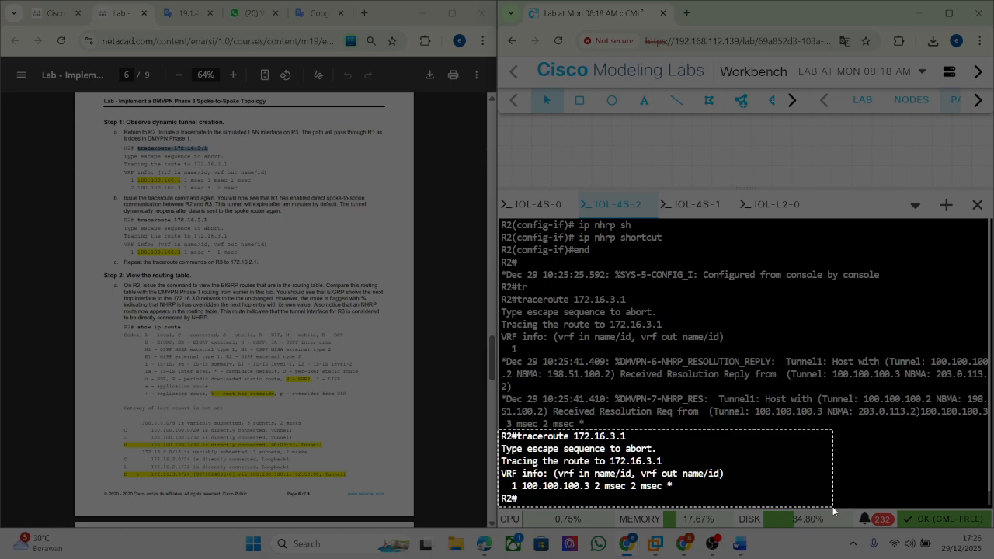
pyautogui.moveTo(832, 506); pyautogui.dragTo(841, 511)
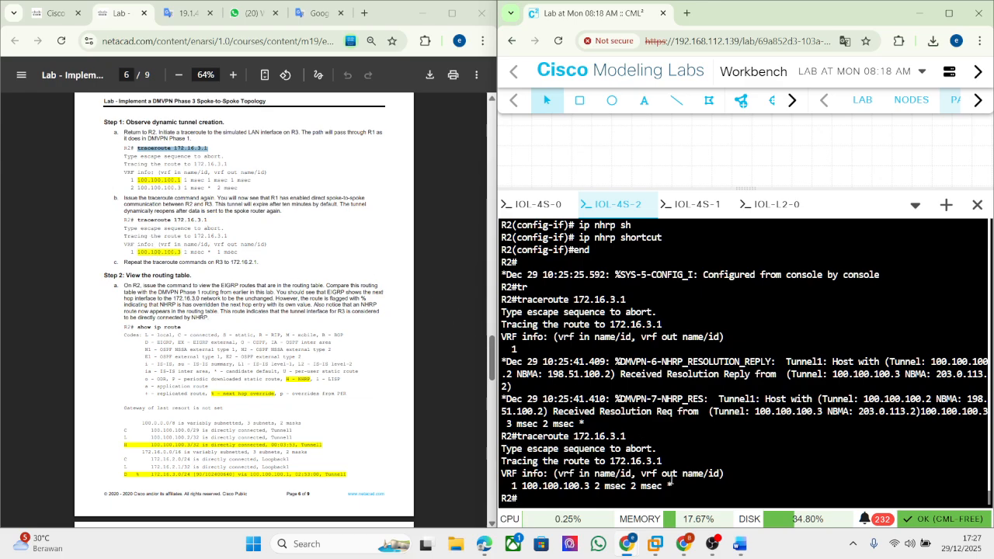
pyautogui.click(738, 545)
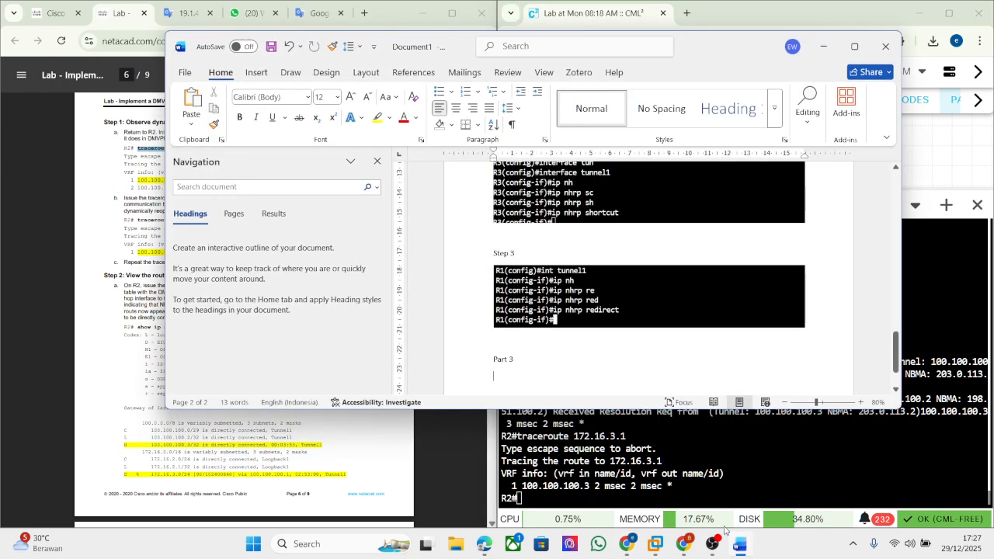
pyautogui.hotkey('ctrl', 'v')
pyautogui.scroll(2, 521, 266)
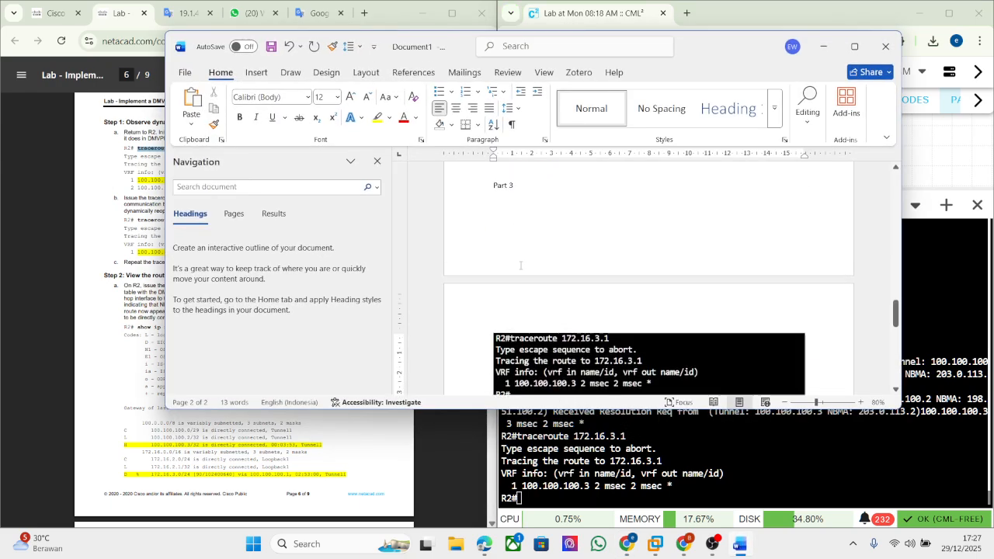
pyautogui.press('Return')
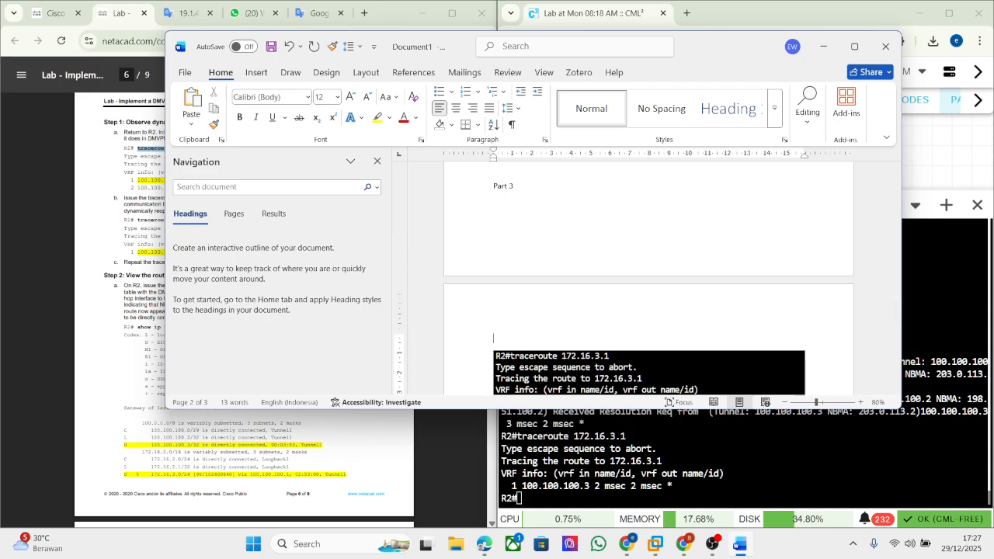
pyautogui.press('Return')
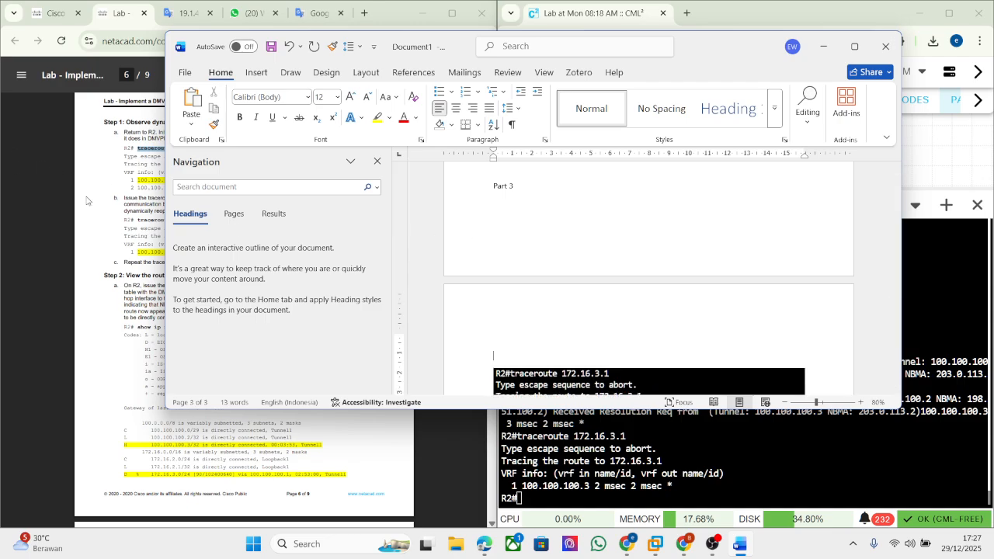
# Copy the traceroute 172.16.3.1 command from Step 1a of the lab guide and run it once more on R2
pyautogui.click(145, 183)
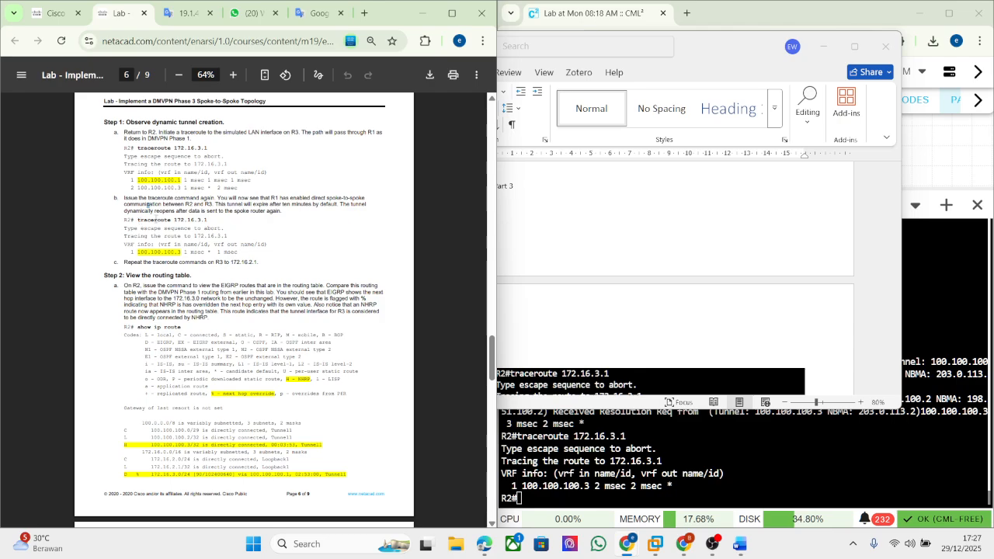
pyautogui.moveTo(137, 221); pyautogui.dragTo(208, 222)
pyautogui.rightClick(204, 226)
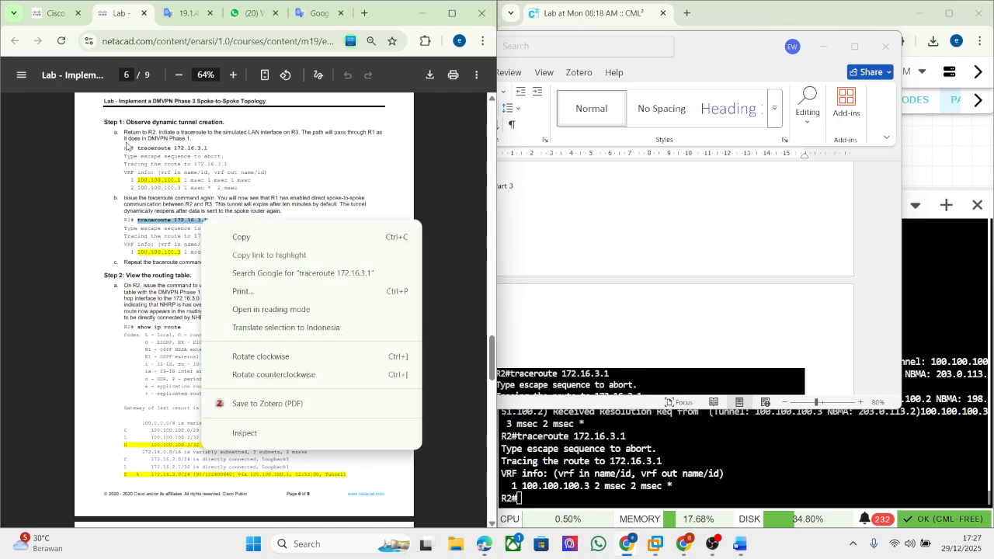
pyautogui.moveTo(136, 148)
pyautogui.mouseDown()
pyautogui.moveTo(205, 146)
pyautogui.moveTo(138, 147)
pyautogui.mouseUp()
pyautogui.rightClick(206, 147)
pyautogui.click(231, 161)
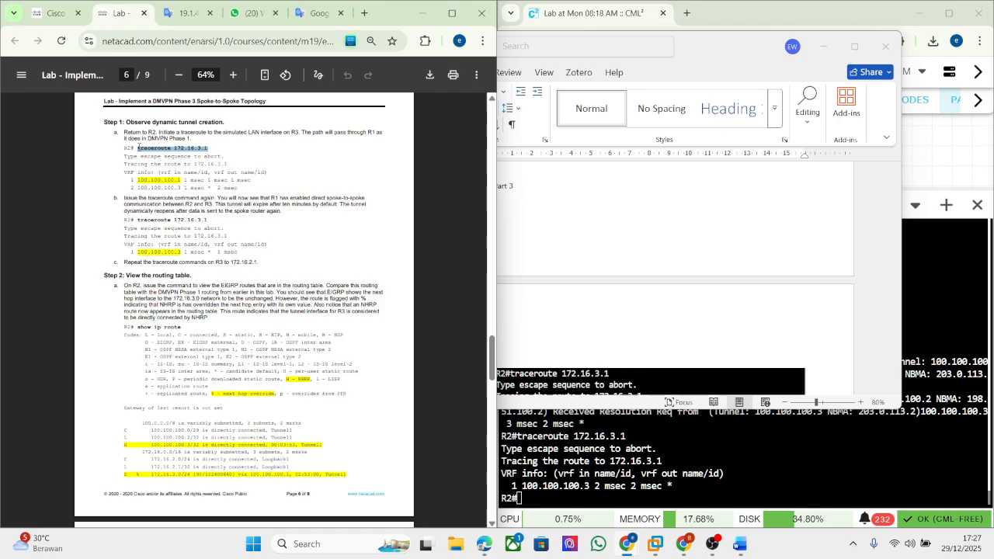
pyautogui.rightClick(138, 147)
pyautogui.click(183, 160)
pyautogui.click(633, 435)
pyautogui.rightClick(632, 435)
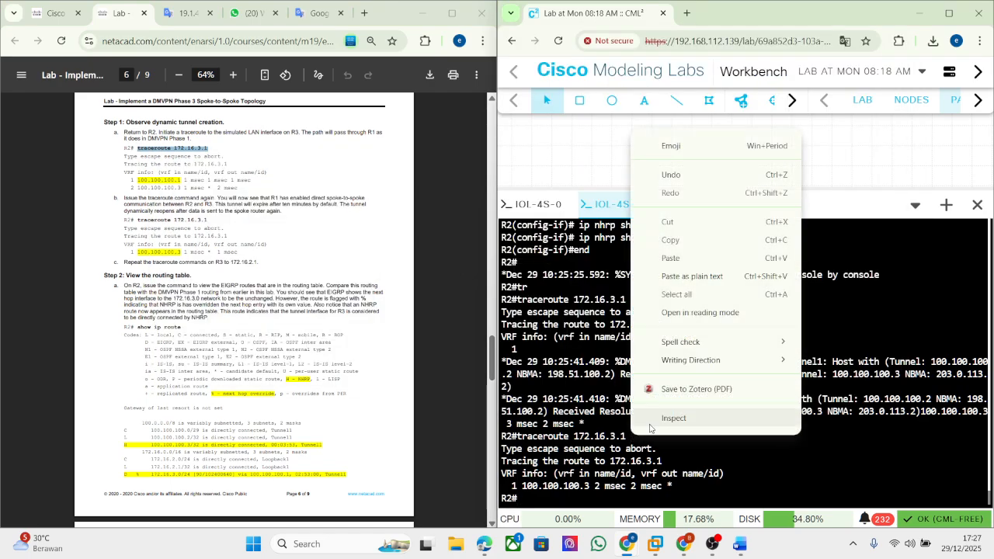
pyautogui.click(670, 258)
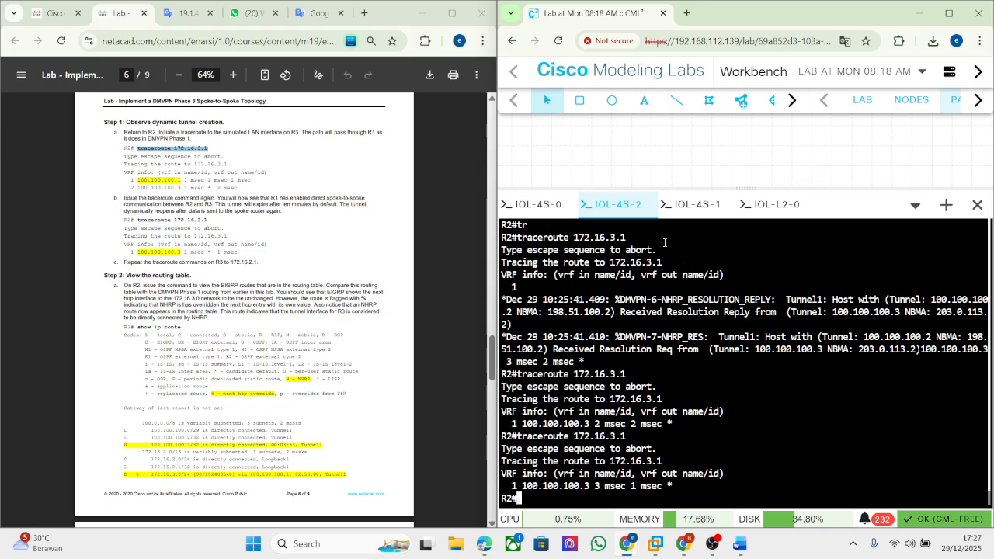
pyautogui.click(176, 424)
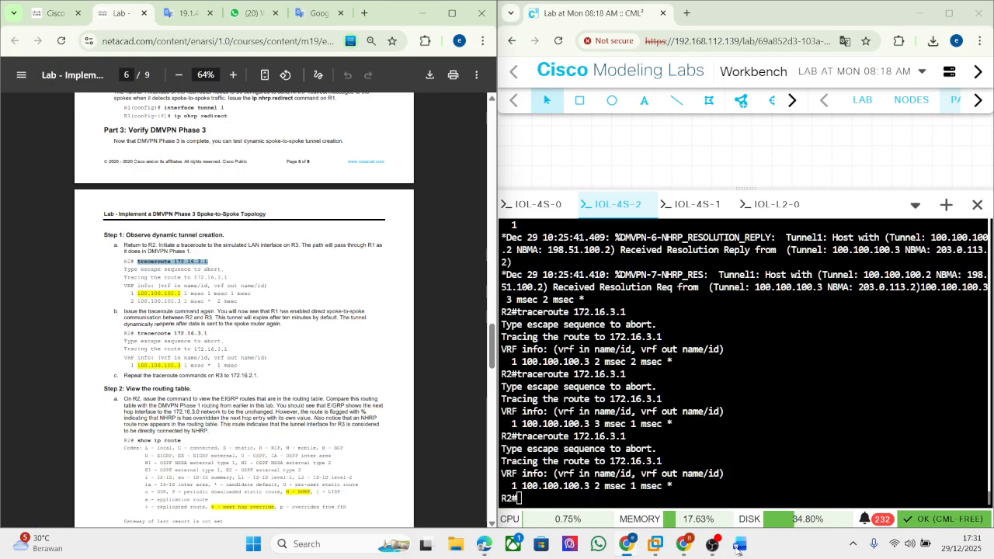
pyautogui.hotkey('alt', 'Tab')
pyautogui.hotkey('ctrl', 'v')
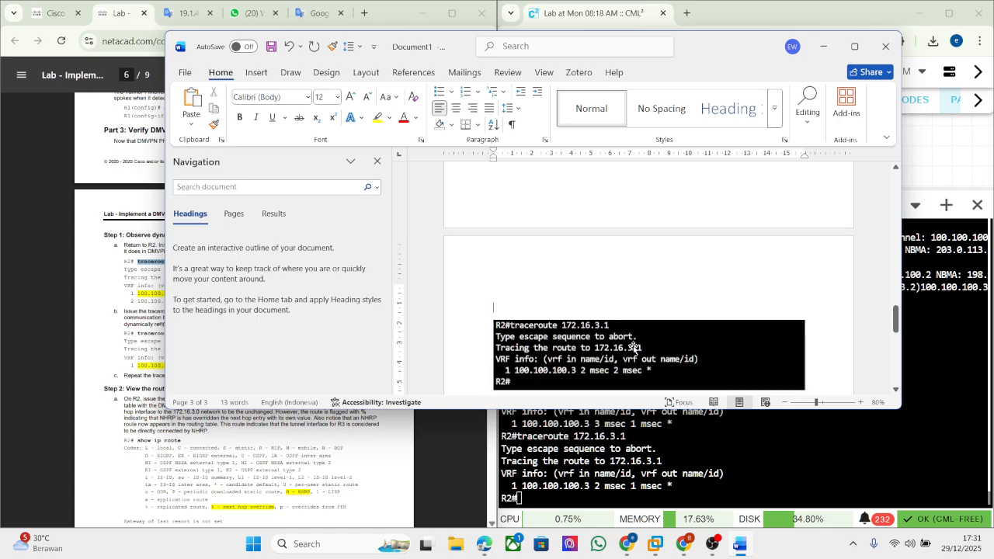
pyautogui.click(741, 543)
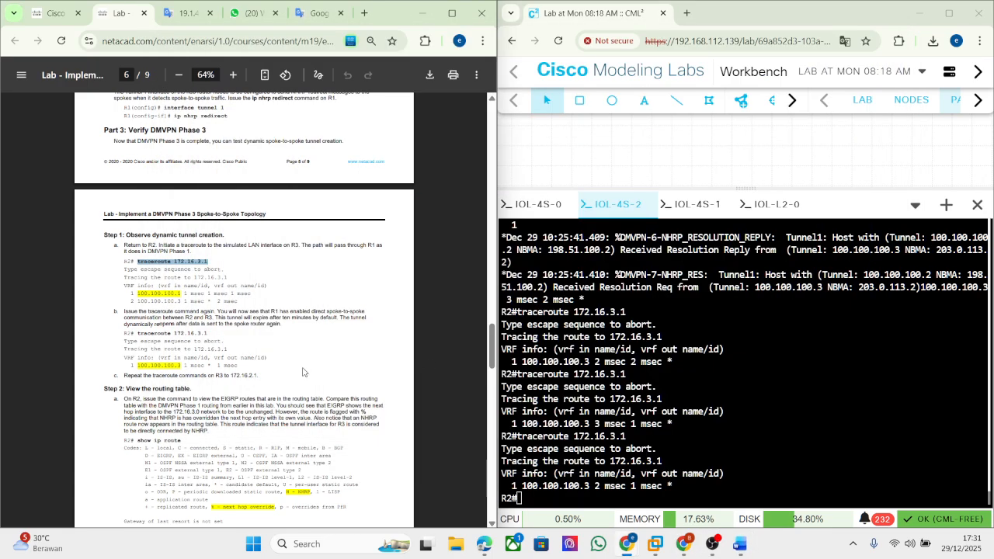
# Copy the show ip route command from Step 2a of the lab guide and run it on R2
pyautogui.scroll(-2, 198, 365)
pyautogui.scroll(1, 200, 181)
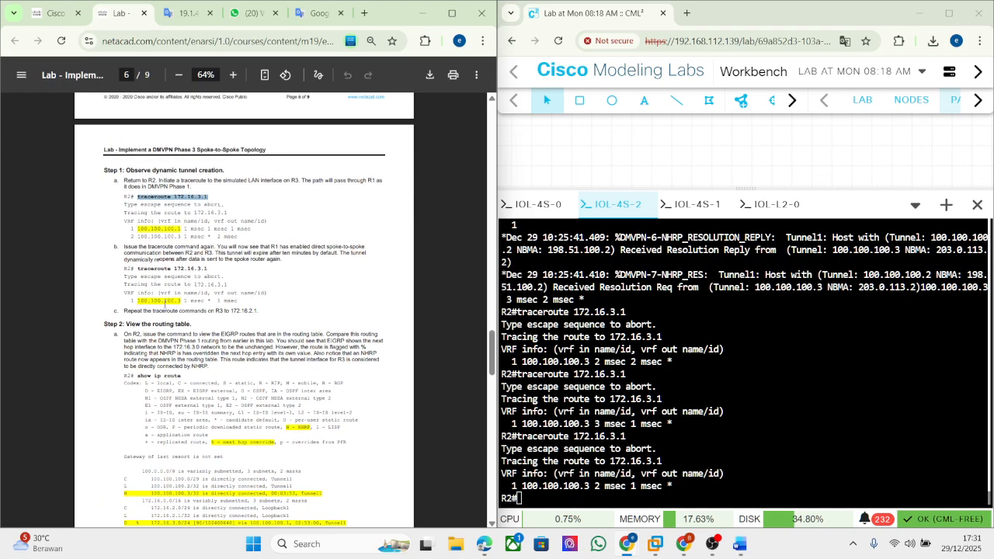
pyautogui.scroll(-1, 165, 303)
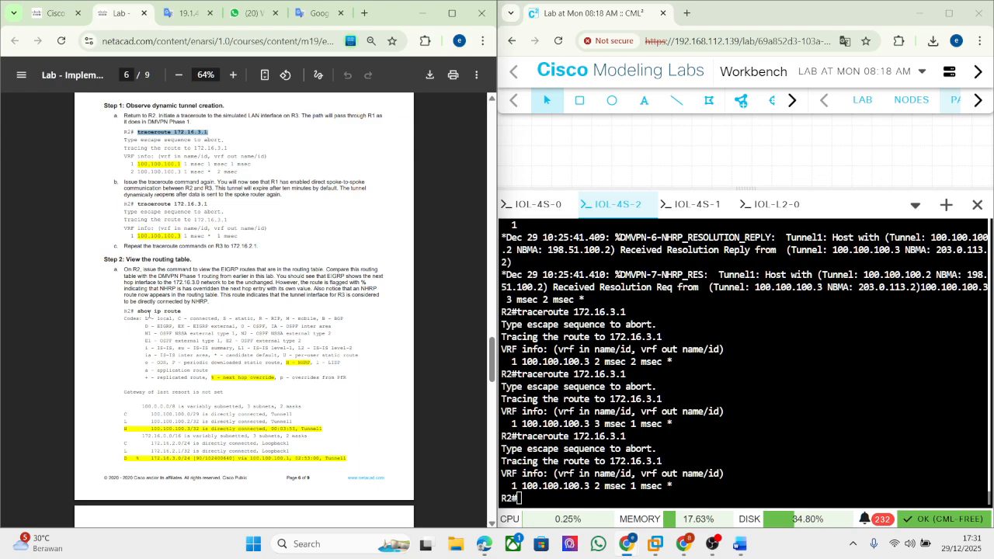
pyautogui.moveTo(139, 312); pyautogui.dragTo(171, 311)
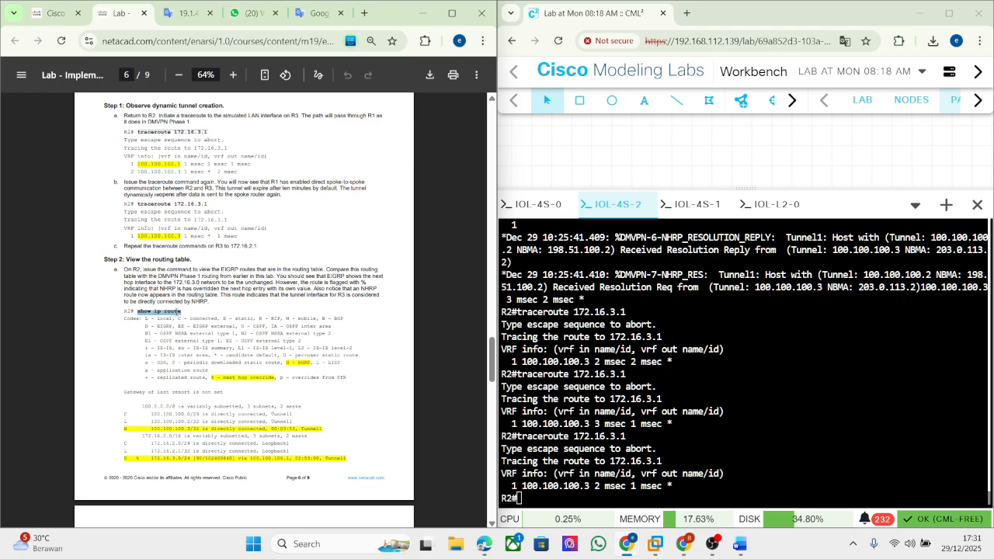
pyautogui.rightClick(174, 315)
pyautogui.click(216, 100)
pyautogui.click(676, 390)
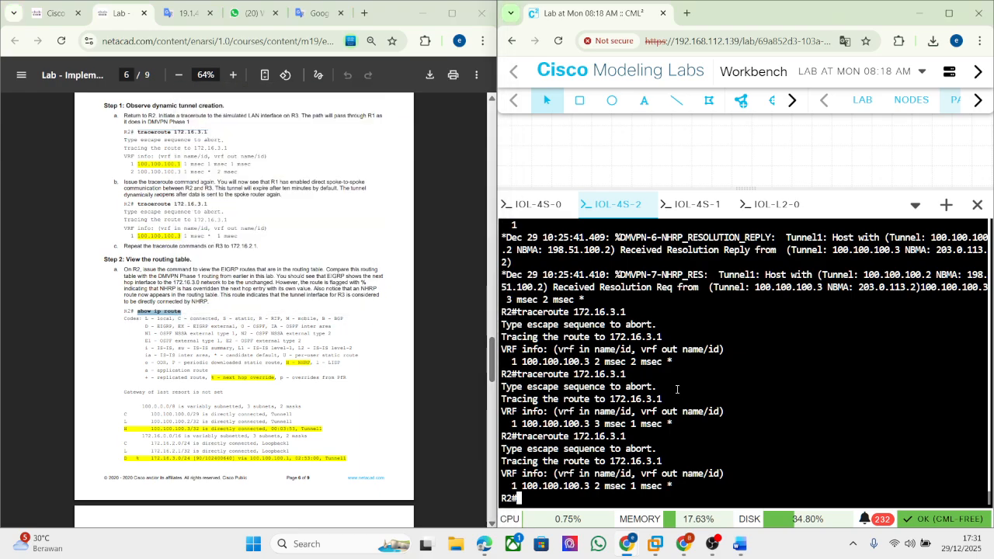
pyautogui.rightClick(677, 389)
pyautogui.click(698, 212)
pyautogui.rightClick(631, 359)
pyautogui.click(671, 184)
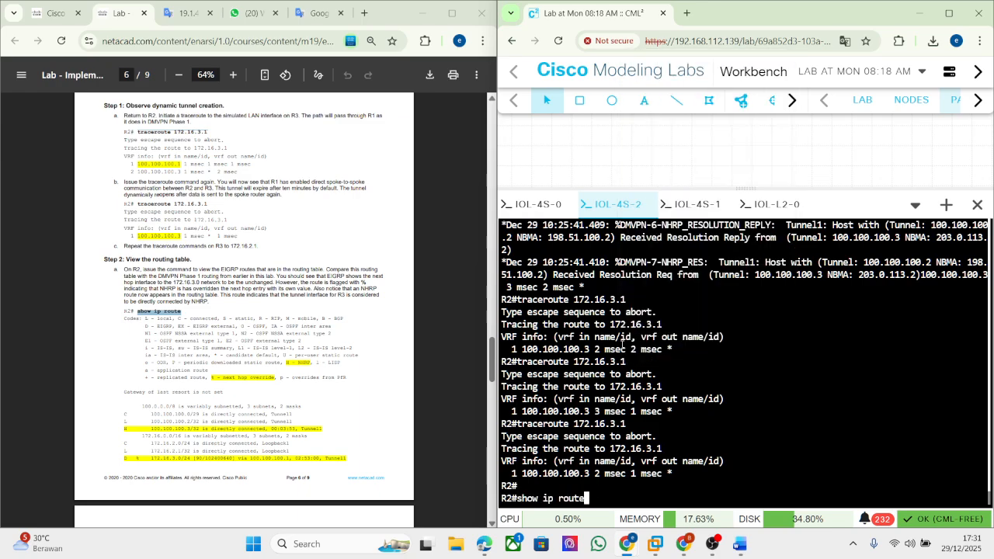
pyautogui.press('Return')
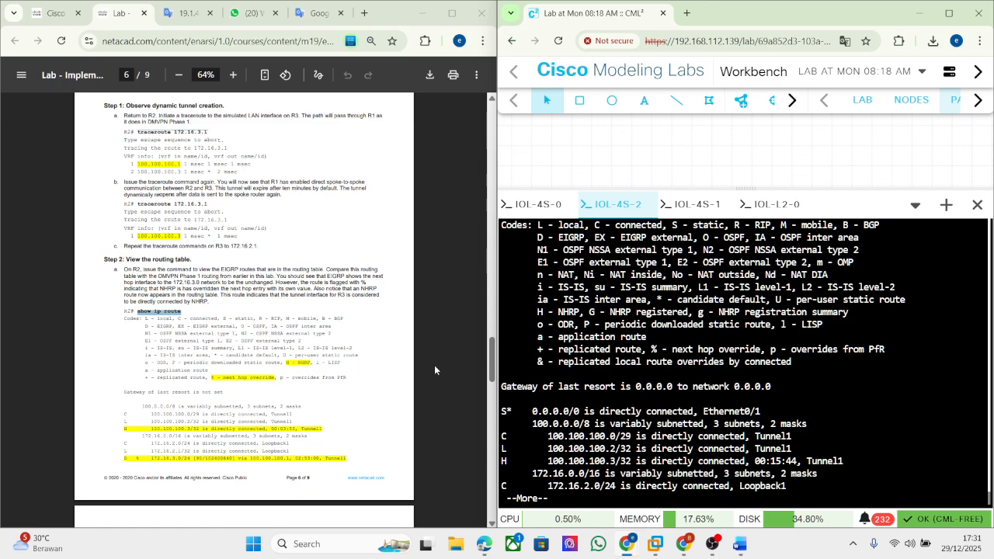
# Page through R2's routing table to its end and compare it with the sample output in the lab guide
pyautogui.scroll(2, 711, 388)
pyautogui.scroll(-1, 340, 430)
pyautogui.press('Return')
pyautogui.press('Return')
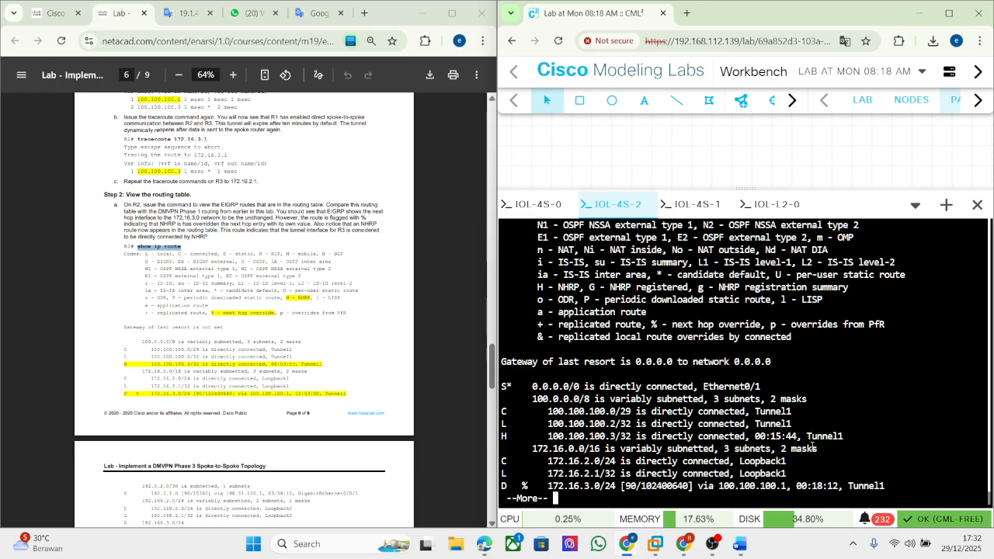
pyautogui.press('Return')
pyautogui.press('Return')
pyautogui.press('Return')
pyautogui.press('Return')
pyautogui.press('Return')
pyautogui.press('Return')
pyautogui.press('Return')
pyautogui.press('Return')
pyautogui.press('Return')
pyautogui.press('Return')
pyautogui.press('Return')
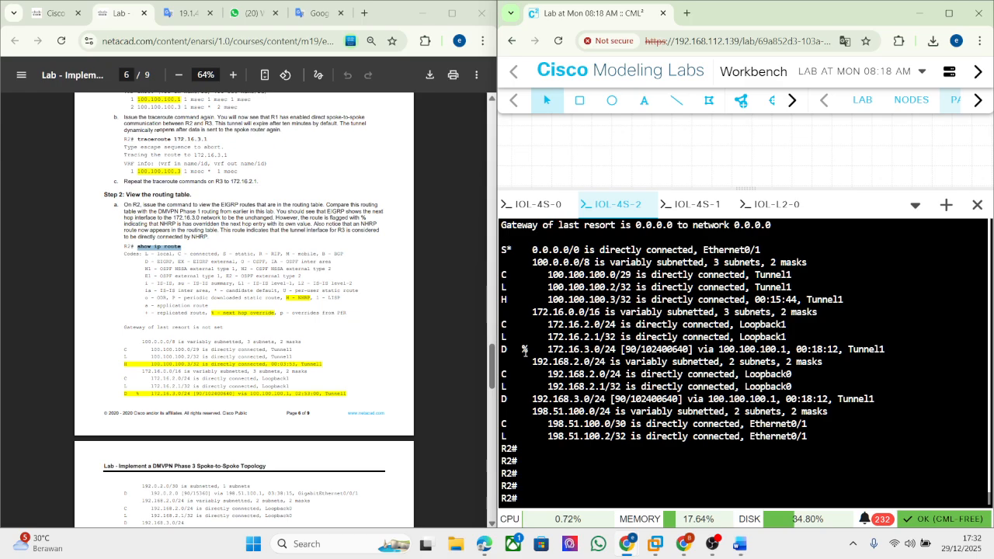
# Capture a screenshot of R2's routing table from the gateway of last resort line down to the prompt
pyautogui.scroll(1, 543, 380)
pyautogui.scroll(-1, 555, 400)
pyautogui.press('super+shift+s')
pyautogui.moveTo(500, 218); pyautogui.dragTo(993, 490)
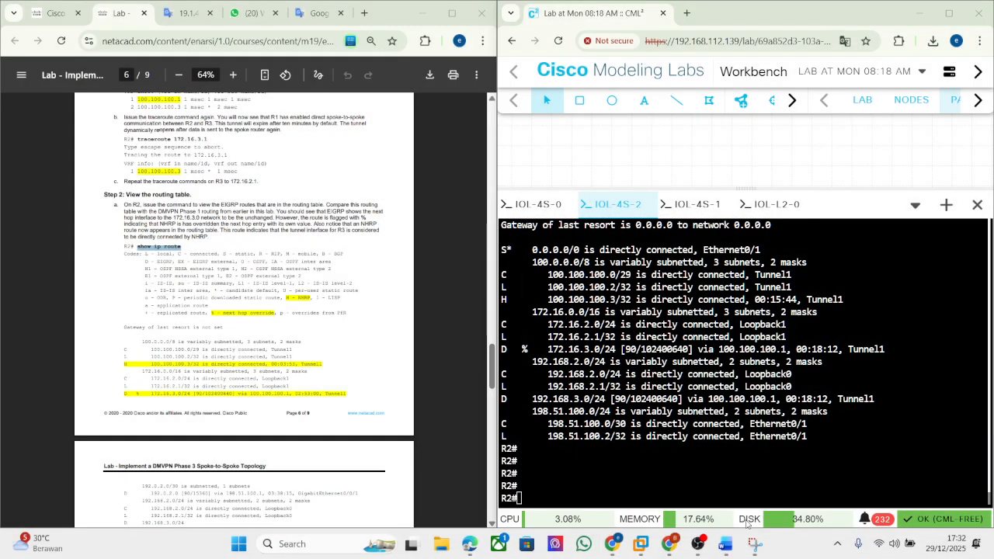
# Add the label Step 2 below the traceroute image in Word and paste the routing table screenshot under it
pyautogui.click(726, 543)
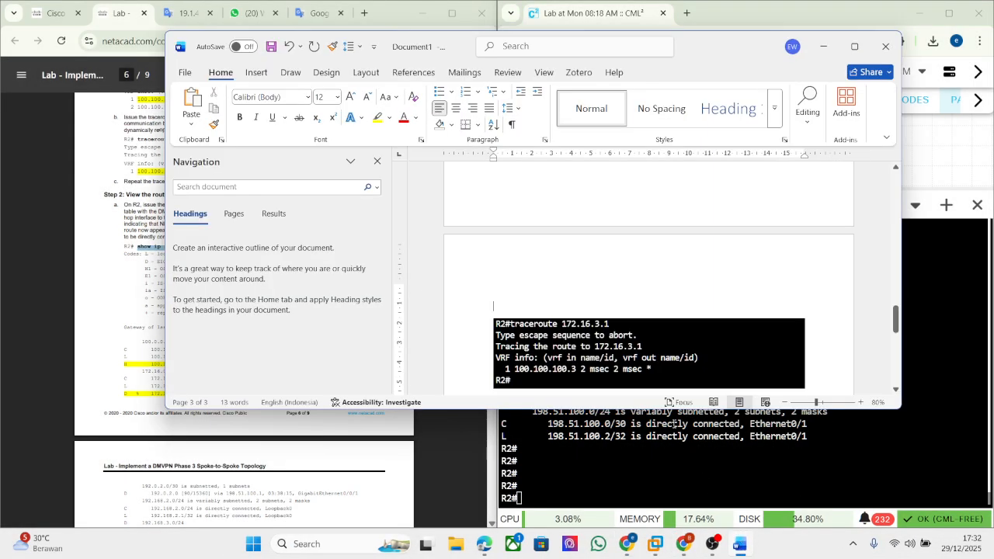
pyautogui.scroll(-2, 700, 376)
pyautogui.click(733, 275)
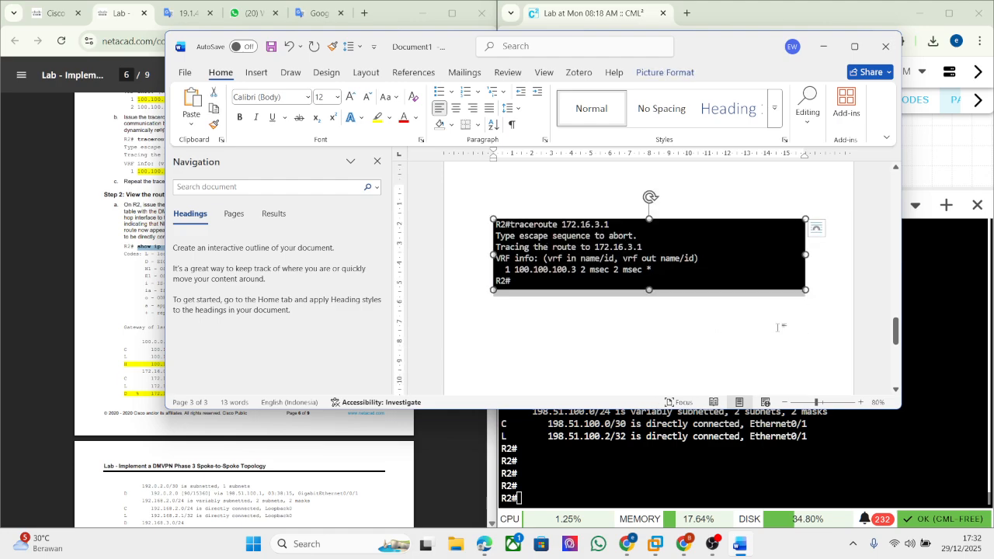
pyautogui.click(849, 284)
pyautogui.press('Return')
pyautogui.write('St')
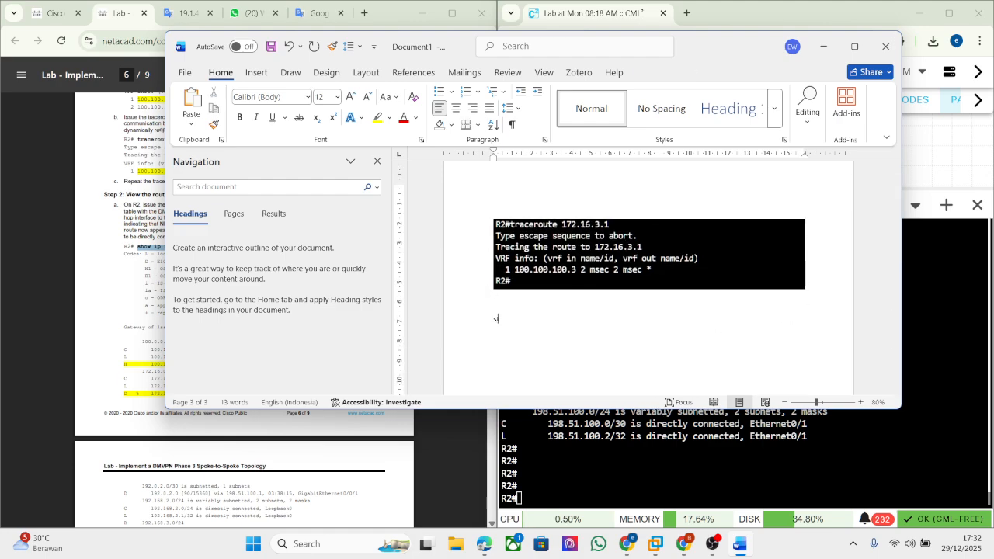
pyautogui.write('ep 2')
pyautogui.hotkey('ctrl', 'v')
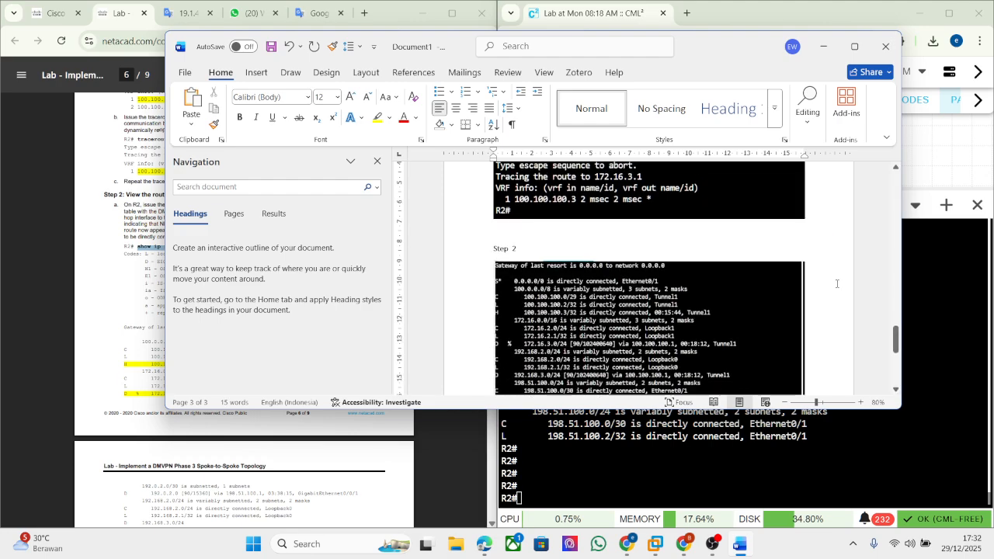
pyautogui.press('Return')
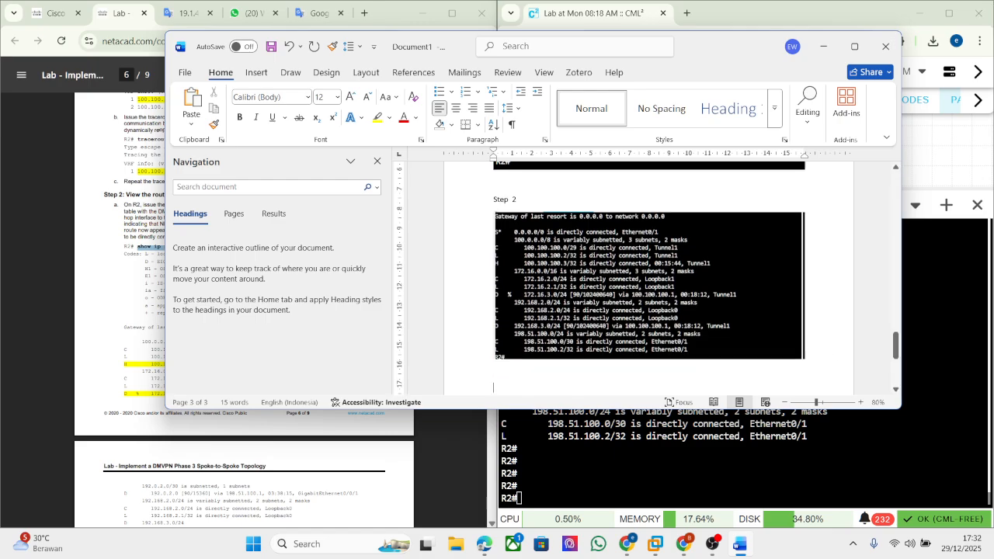
# Copy the show ip route next-hop-override | begin Gateway command from Step 2b of the lab guide and run it on R2
pyautogui.scroll(-2, 140, 444)
pyautogui.scroll(-2, 140, 444)
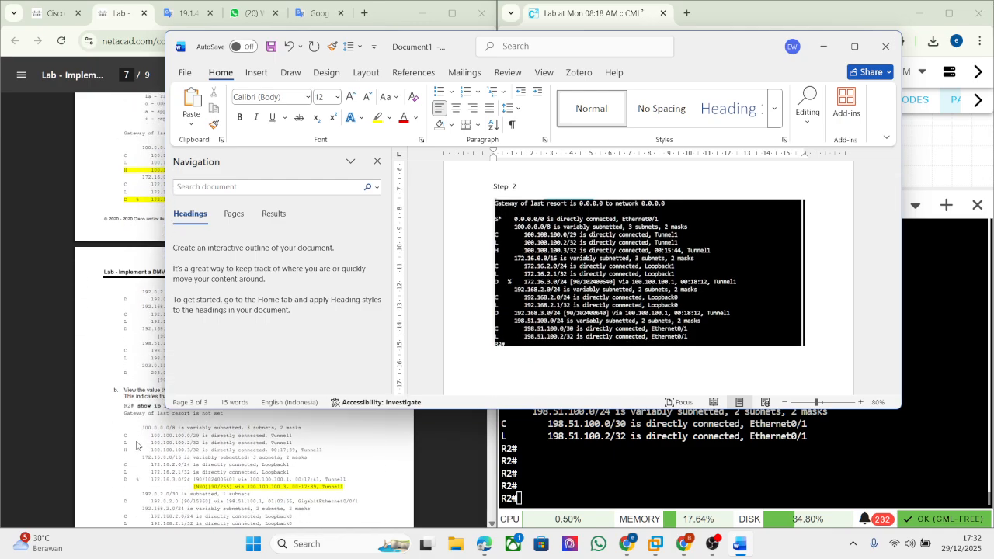
pyautogui.click(138, 424)
pyautogui.moveTo(139, 405); pyautogui.dragTo(292, 407)
pyautogui.rightClick(292, 409)
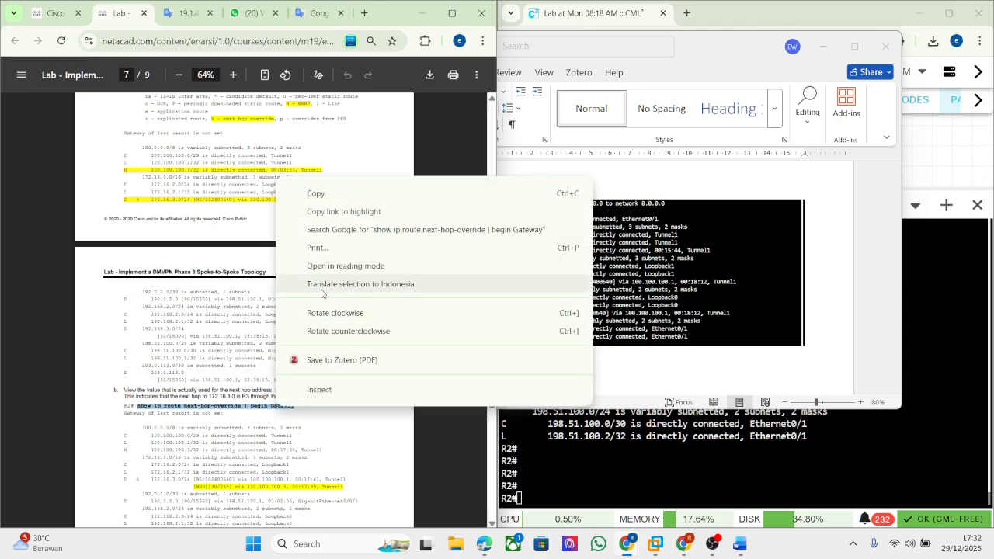
pyautogui.click(316, 194)
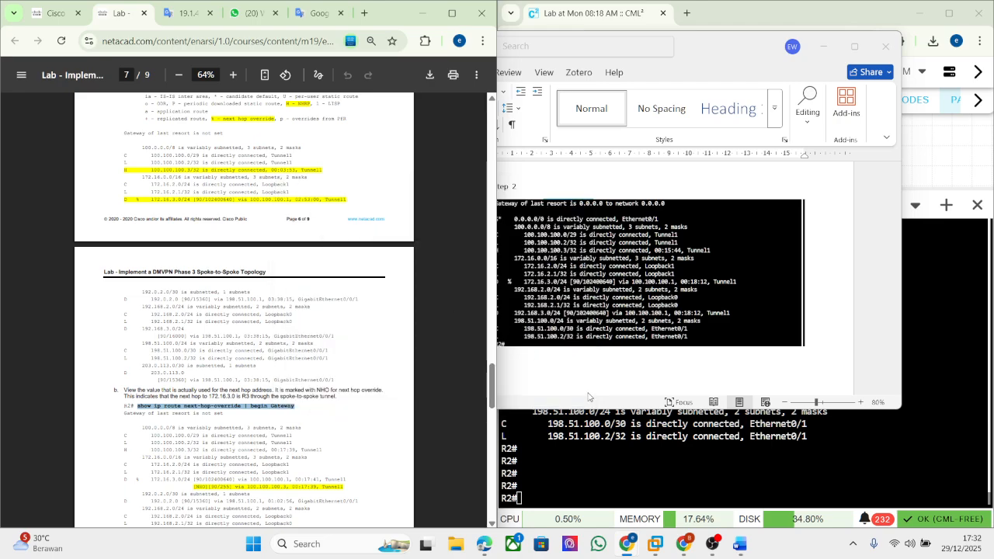
pyautogui.click(584, 451)
pyautogui.rightClick(584, 450)
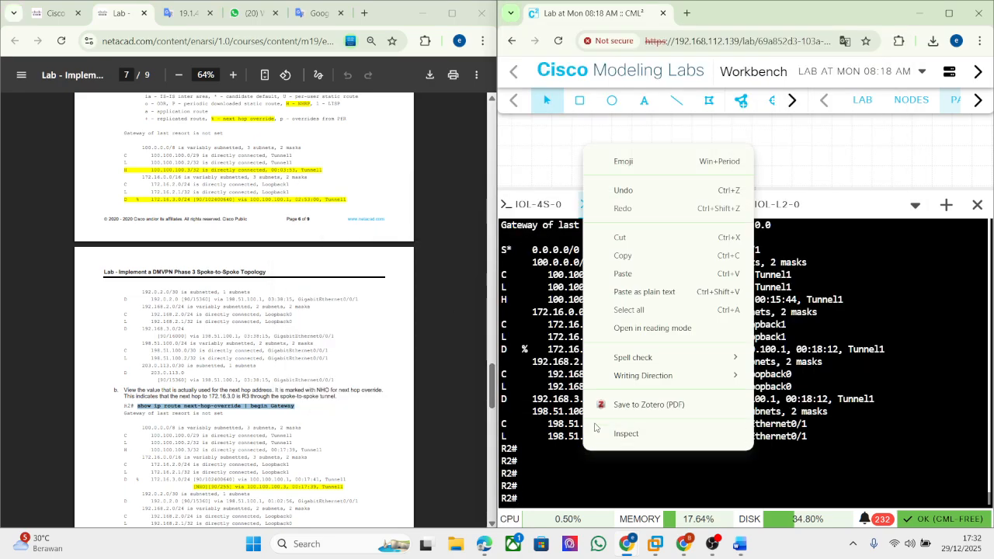
pyautogui.click(632, 271)
pyautogui.press('Return')
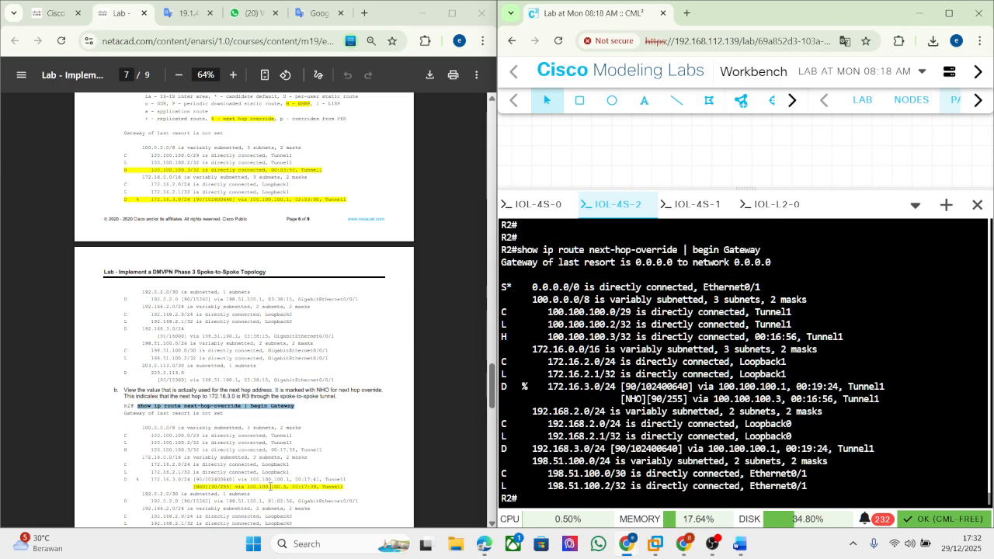
# Highlight the [NHO] line in R2's console and capture a screenshot of the output from the next-hop-override command down to the prompt
pyautogui.moveTo(584, 399); pyautogui.dragTo(899, 402)
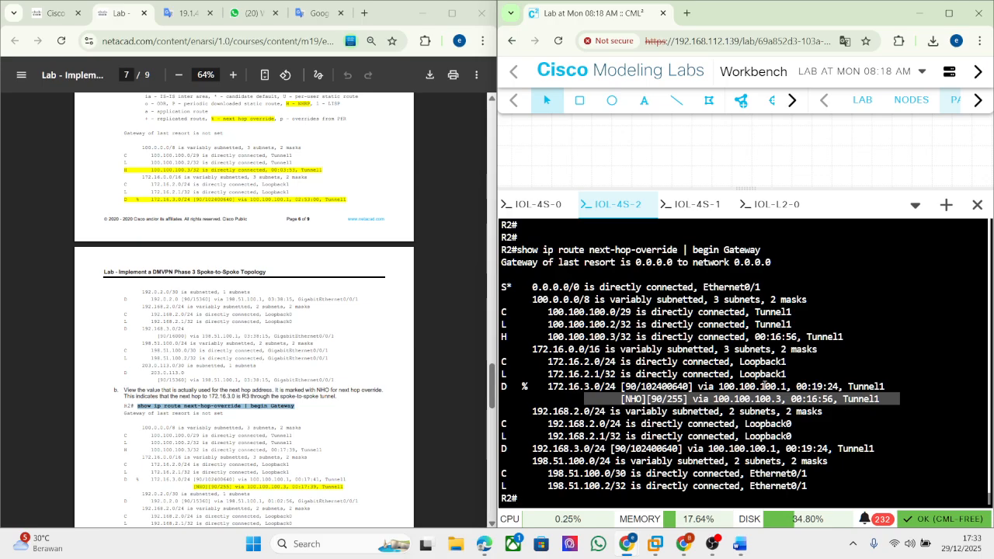
pyautogui.press('super+shift+s')
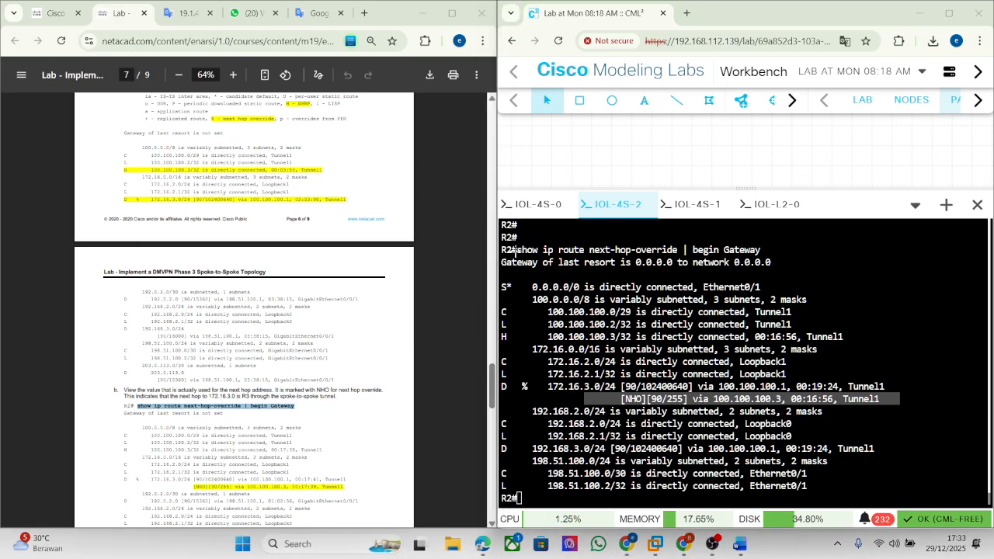
pyautogui.press('Escape')
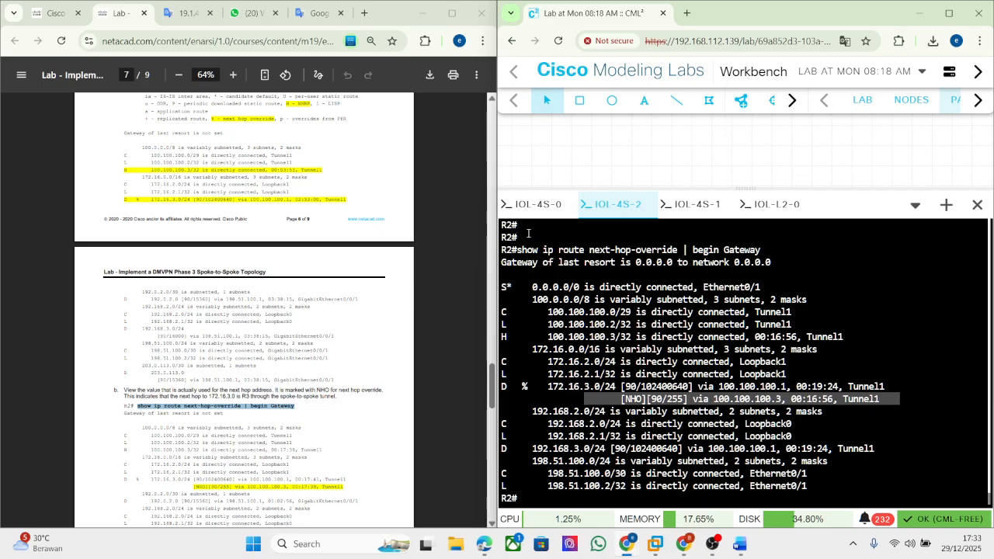
pyautogui.press('super+shift+s')
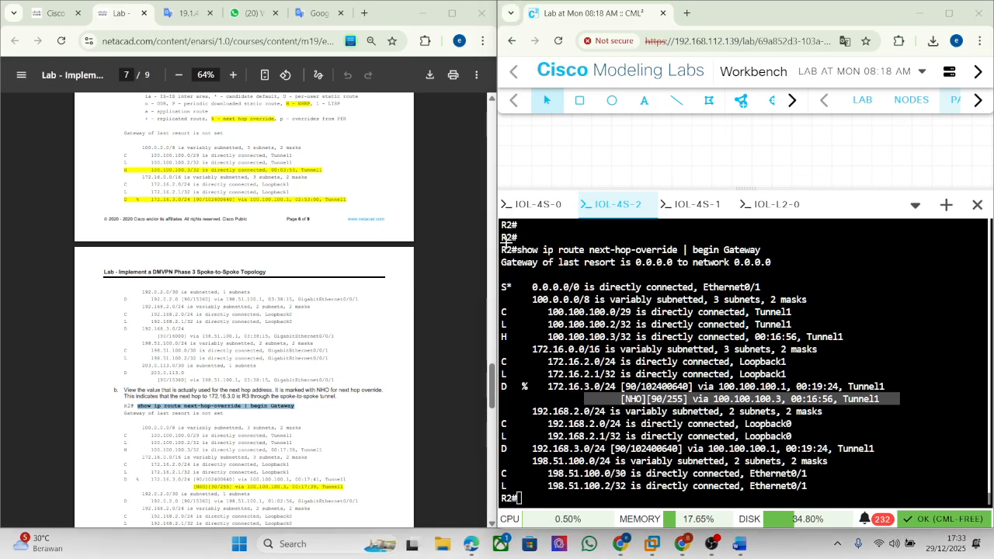
pyautogui.moveTo(499, 243); pyautogui.dragTo(945, 487)
# Add the label b below the routing table image in Word and paste the next-hop-override screenshot under it
pyautogui.click(740, 544)
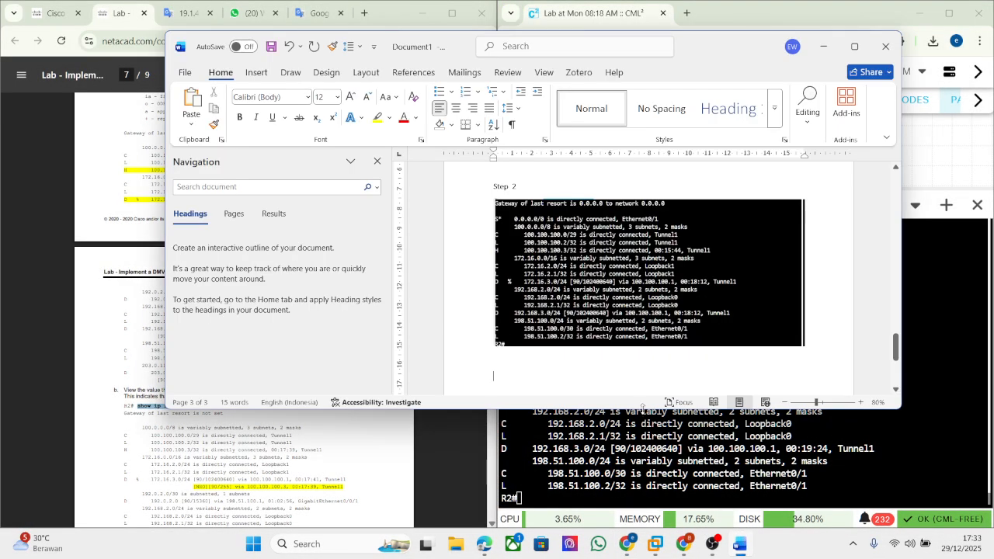
pyautogui.hotkey('ctrl', 'v')
pyautogui.scroll(1, 556, 291)
pyautogui.click(555, 298)
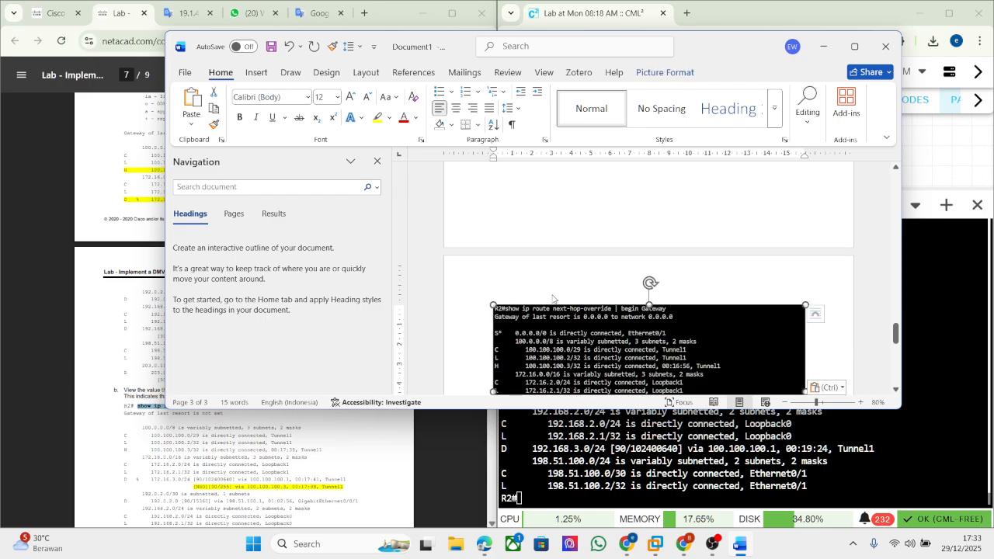
pyautogui.click(545, 204)
pyautogui.scroll(2, 546, 204)
pyautogui.scroll(1, 545, 204)
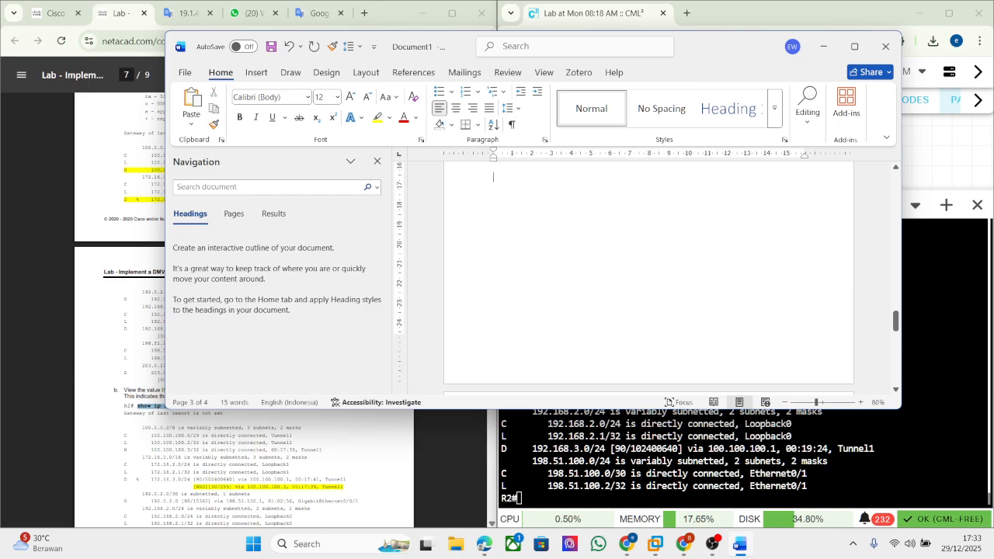
pyautogui.write('b')
pyautogui.press('Return')
pyautogui.hotkey('ctrl', 'v')
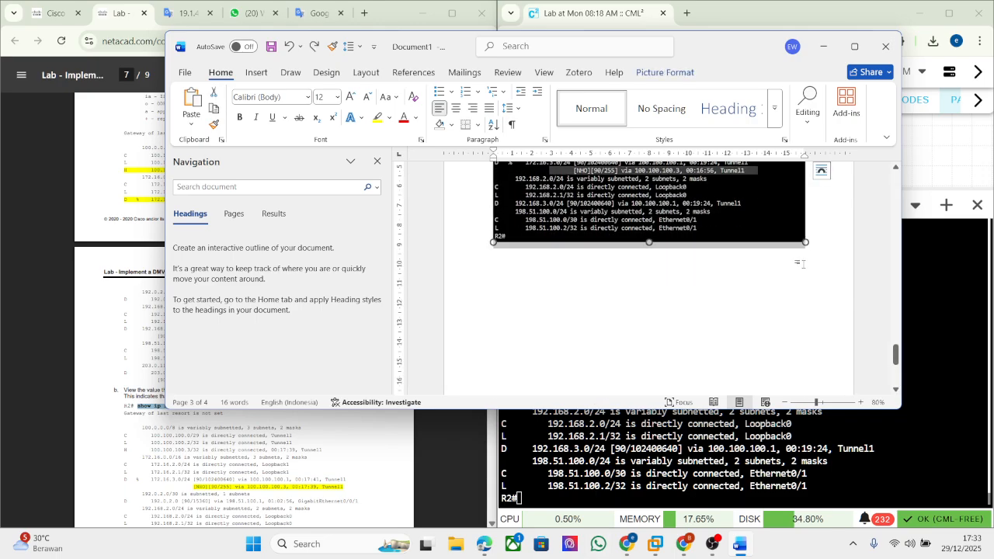
pyautogui.click(827, 251)
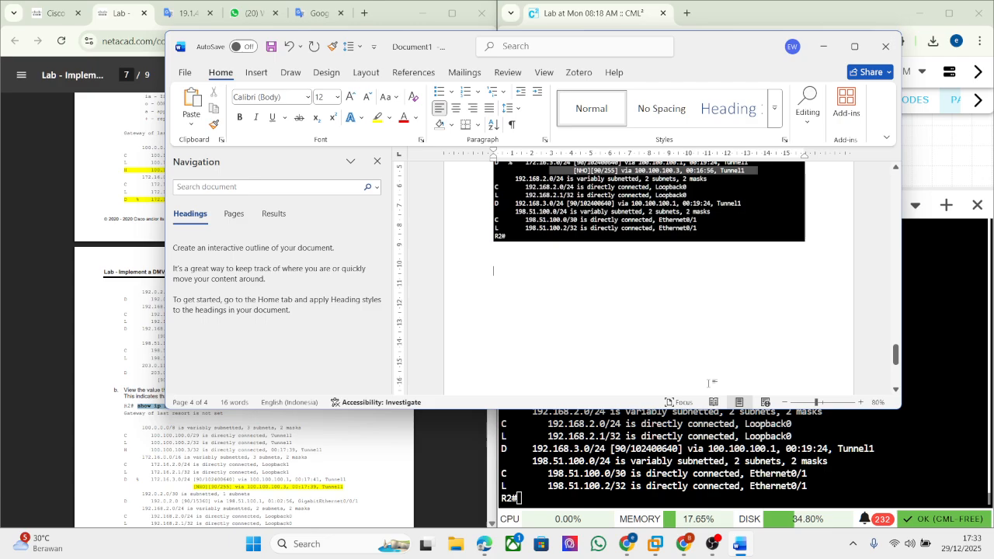
# Copy the show dmvpn detail command from Step 3a of the lab guide and run it on R2
pyautogui.scroll(-5, 135, 421)
pyautogui.scroll(2, 135, 422)
pyautogui.click(145, 410)
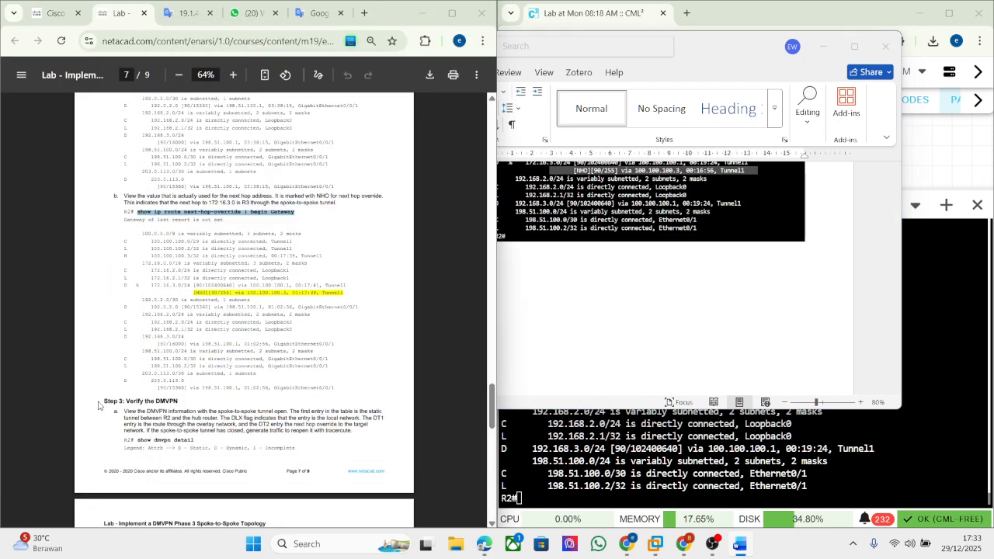
pyautogui.moveTo(137, 441); pyautogui.dragTo(198, 440)
pyautogui.press('super+c')
pyautogui.rightClick(194, 441)
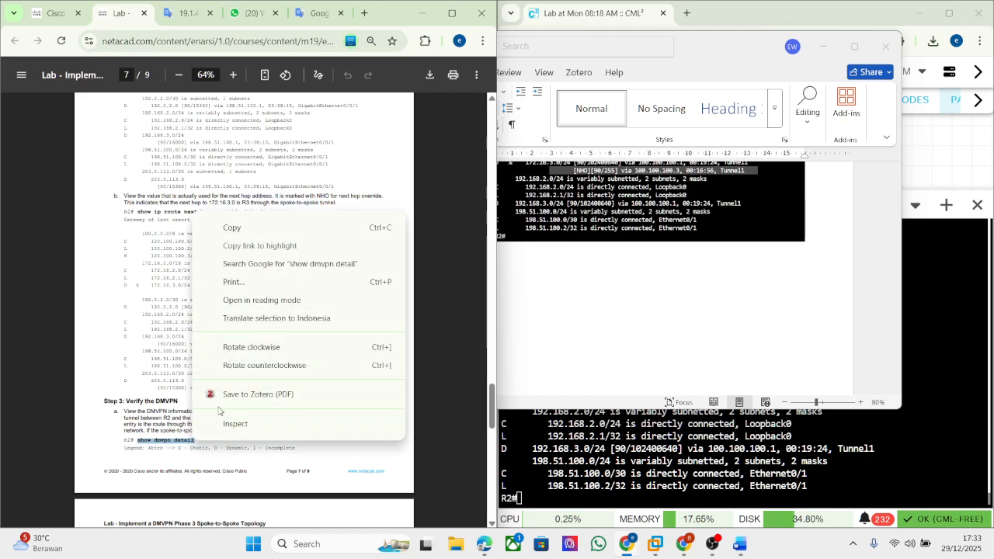
pyautogui.click(284, 162)
pyautogui.click(540, 456)
pyautogui.rightClick(540, 456)
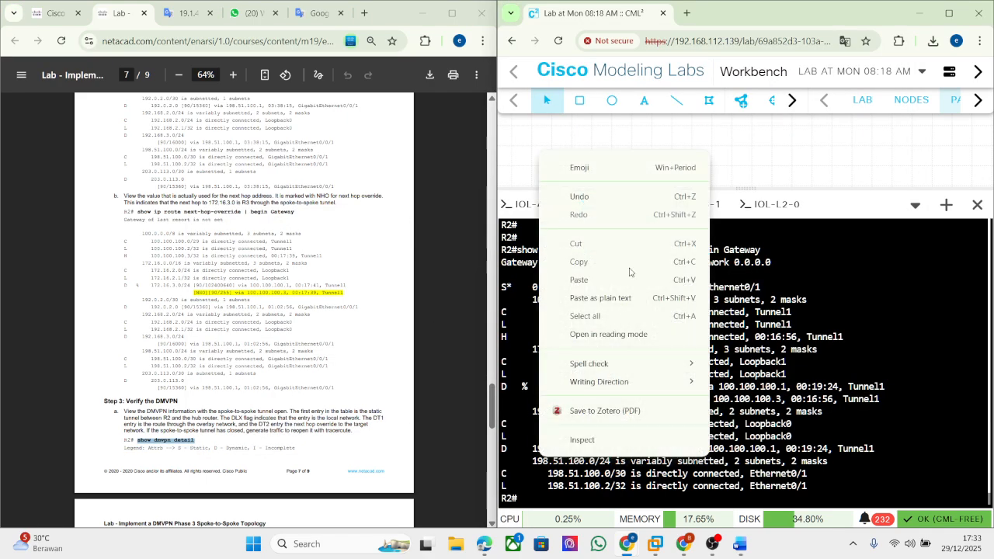
pyautogui.click(548, 278)
pyautogui.press('Return')
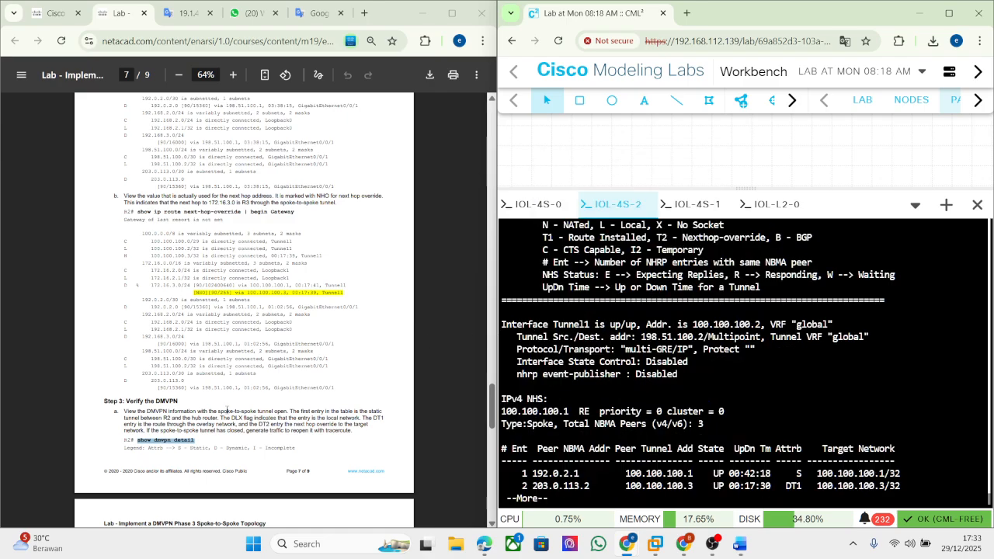
# Page through R2's DMVPN detail output until the prompt returns, with the sample output in the lab guide in view
pyautogui.scroll(-3, 222, 404)
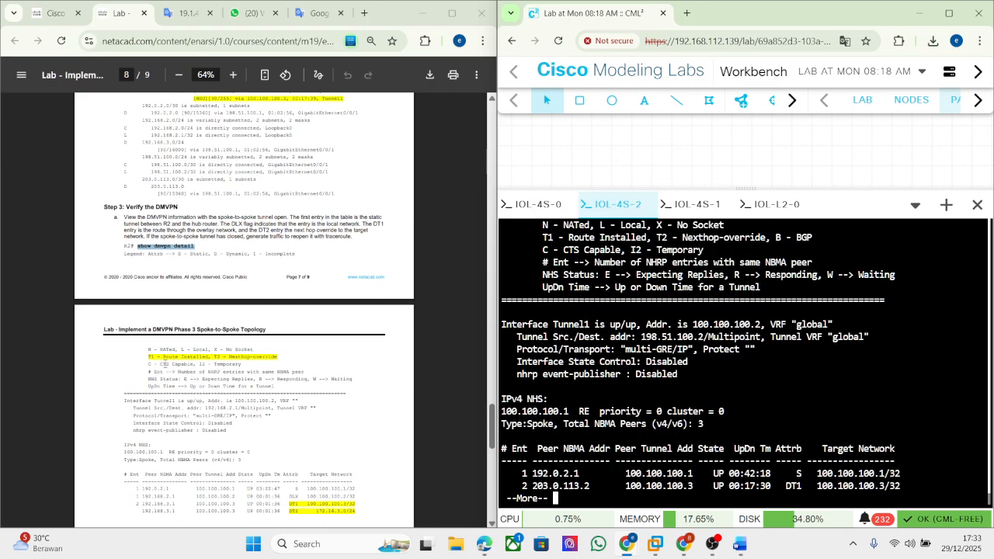
pyautogui.press('Return')
pyautogui.press('Return')
pyautogui.press('Return')
pyautogui.press('Return')
pyautogui.press('Return')
pyautogui.press('Return')
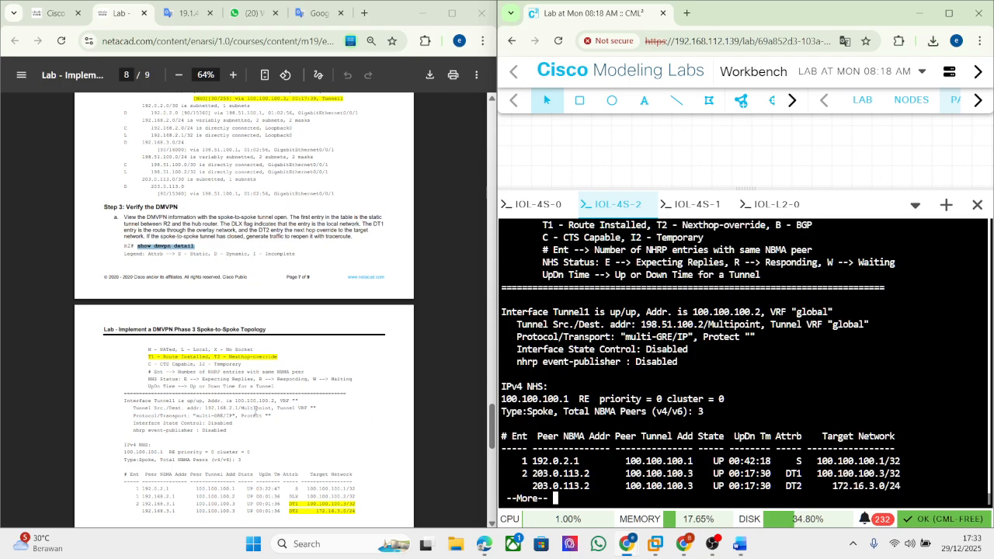
pyautogui.press('Return')
pyautogui.press('Return')
pyautogui.press('Return')
pyautogui.press('Return')
pyautogui.press('Return')
pyautogui.press('Return')
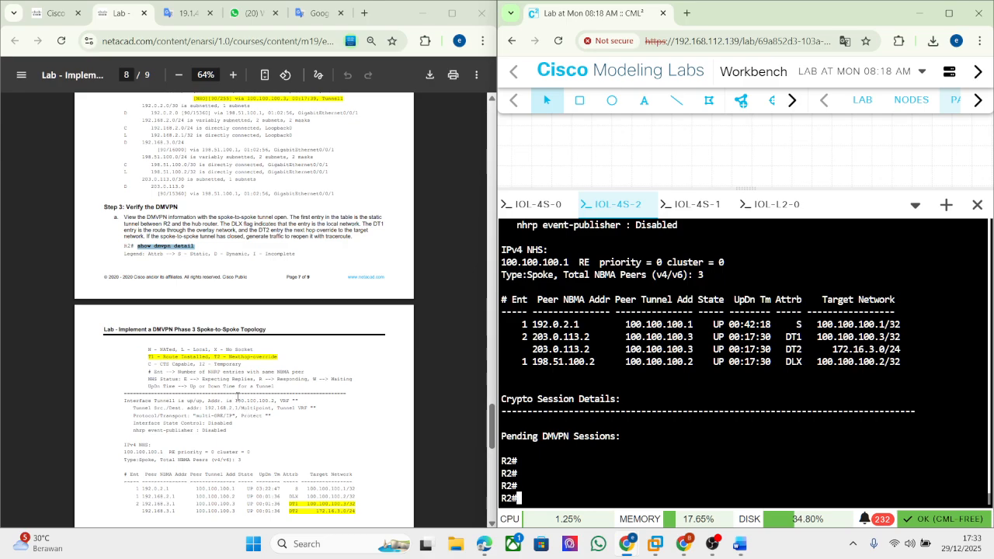
# Compare R2's DMVPN output with the lab guide's sample and highlight the legend lines beginning with T1 and C in the console
pyautogui.scroll(-3, 238, 396)
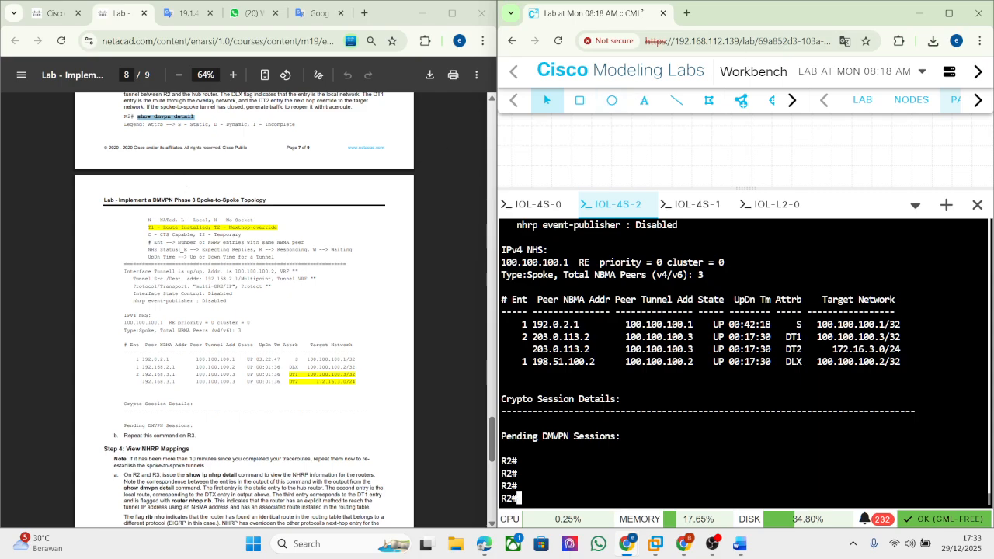
pyautogui.scroll(7, 567, 306)
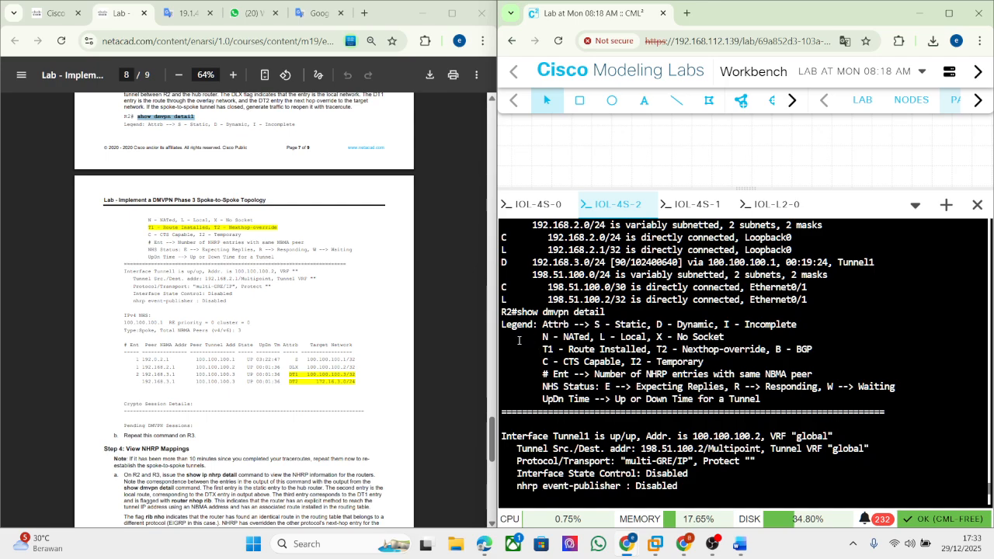
pyautogui.moveTo(543, 351); pyautogui.dragTo(718, 363)
pyautogui.scroll(-5, 624, 370)
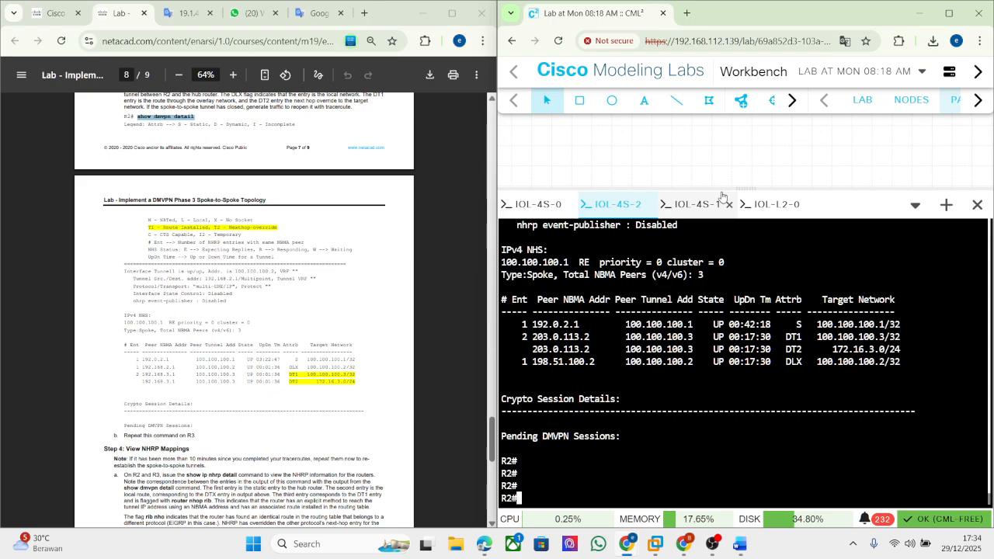
# Capture the show dmvpn detail output through the peer table in an enlarged console pane and paste it below the next-hop-override image in Word
pyautogui.moveTo(721, 188); pyautogui.dragTo(756, 28)
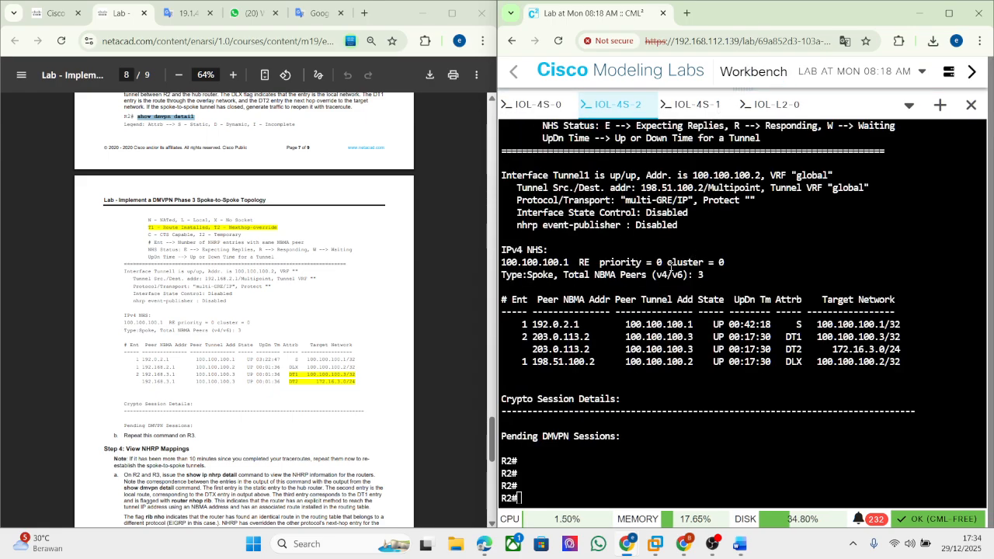
pyautogui.scroll(3, 670, 265)
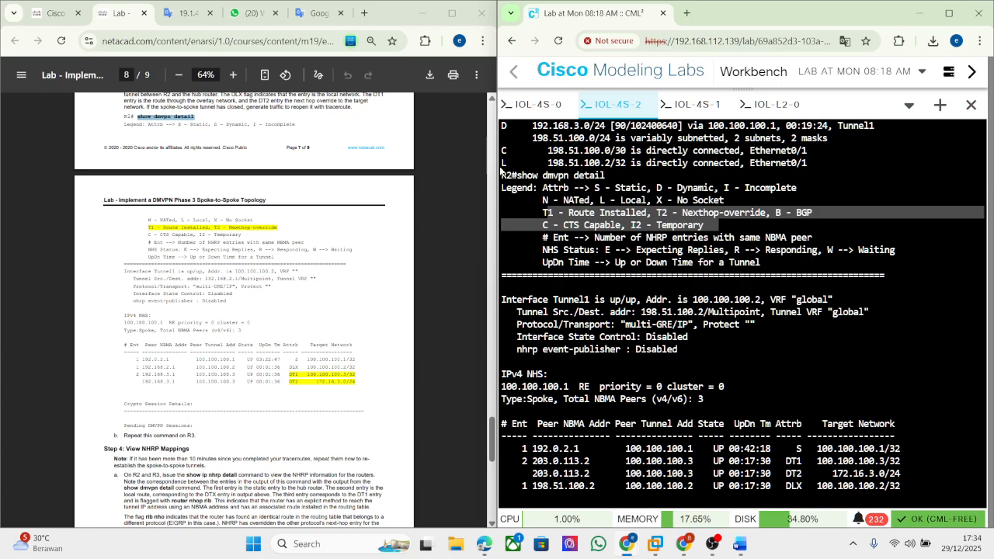
pyautogui.press('shift+super+s')
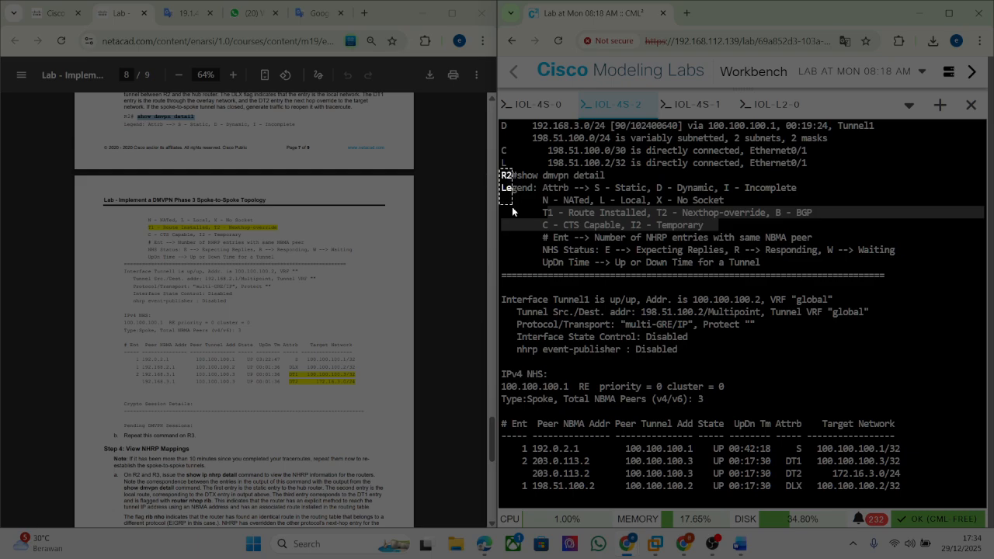
pyautogui.moveTo(500, 170); pyautogui.dragTo(987, 504)
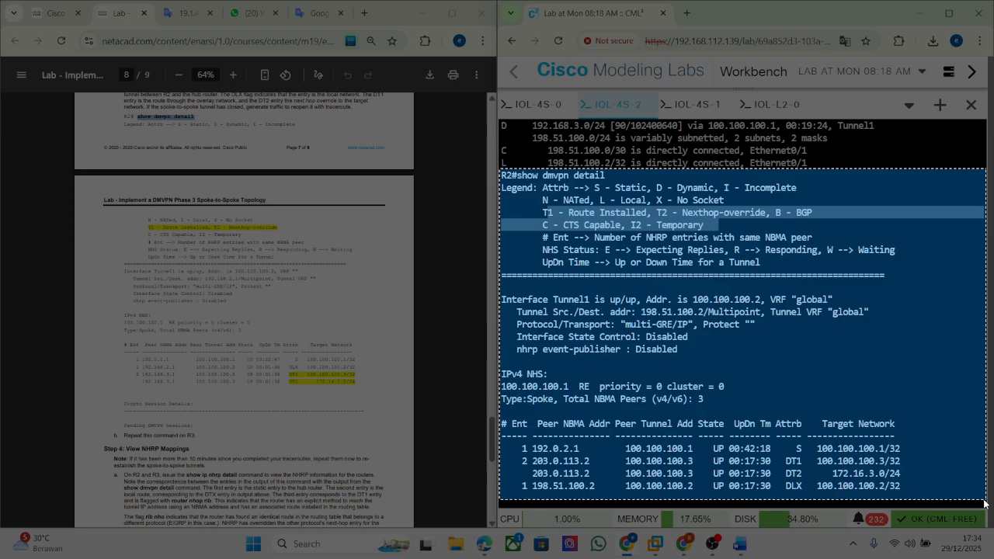
pyautogui.click(740, 543)
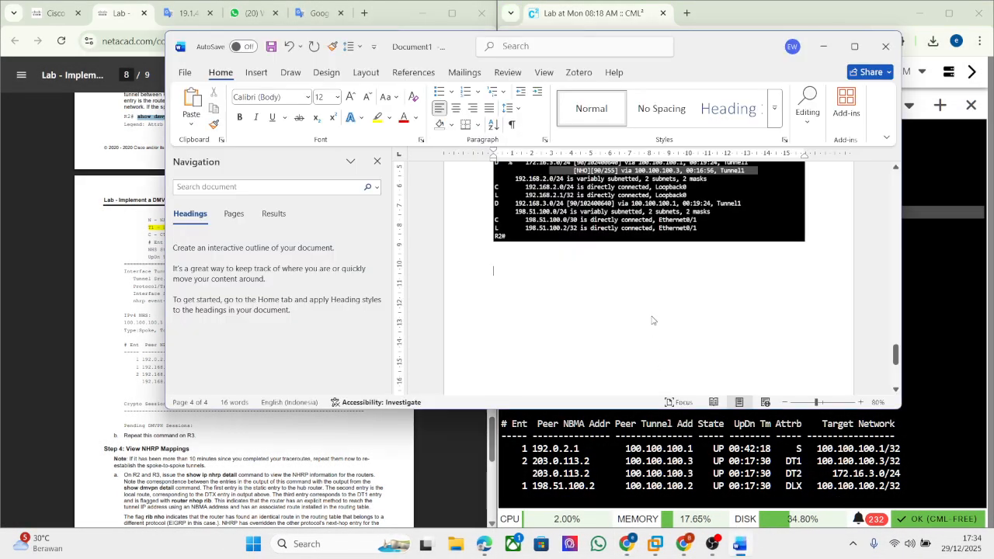
pyautogui.hotkey('ctrl', 'v')
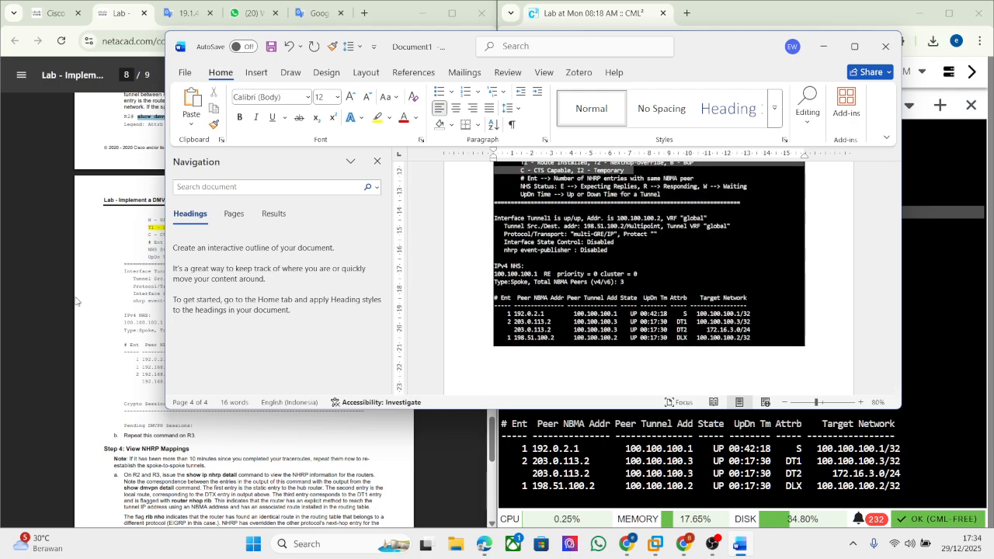
# Review the Part 3 instructions in the translated lab guide and reread Step 3, Verify the DMVPN, in the original guide
pyautogui.click(112, 321)
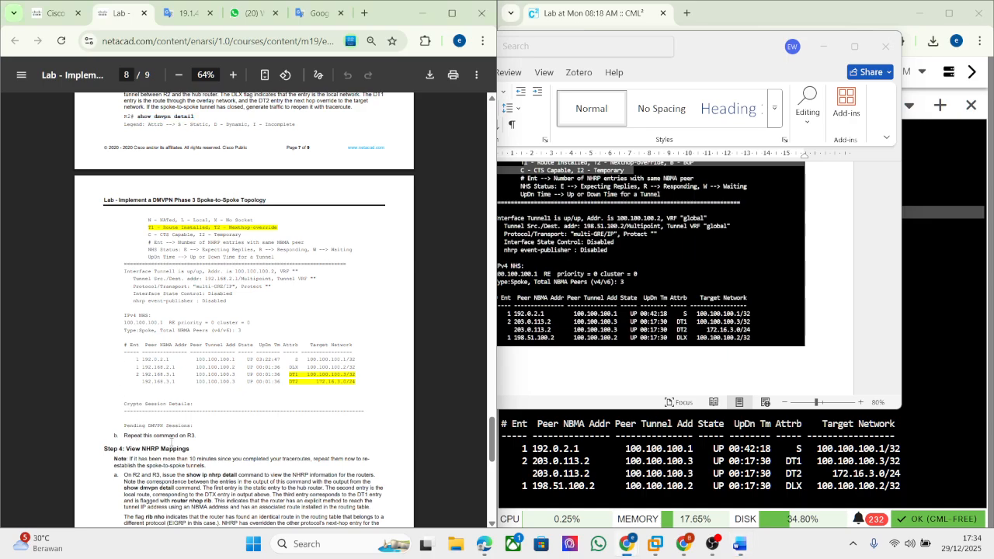
pyautogui.click(181, 14)
pyautogui.scroll(-5, 83, 334)
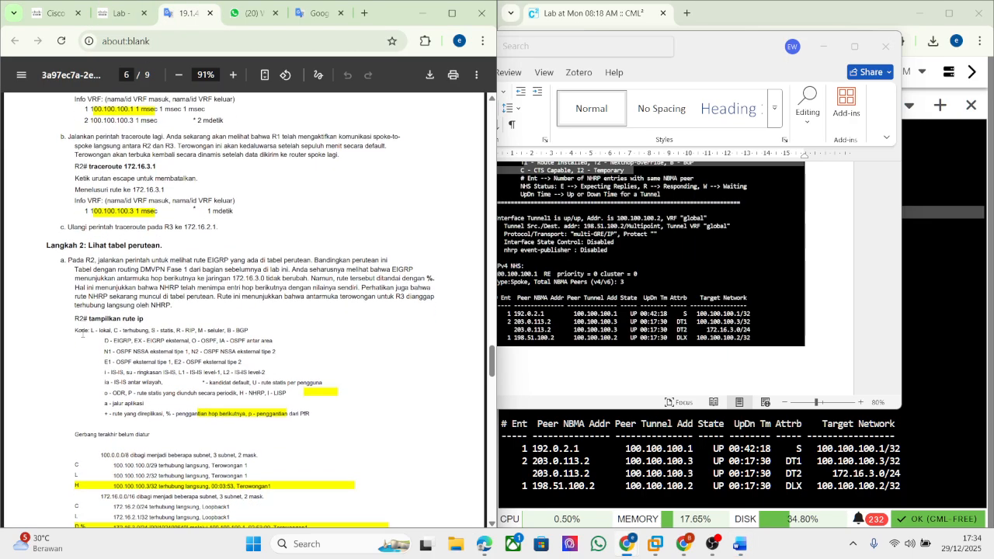
pyautogui.scroll(-4, 82, 334)
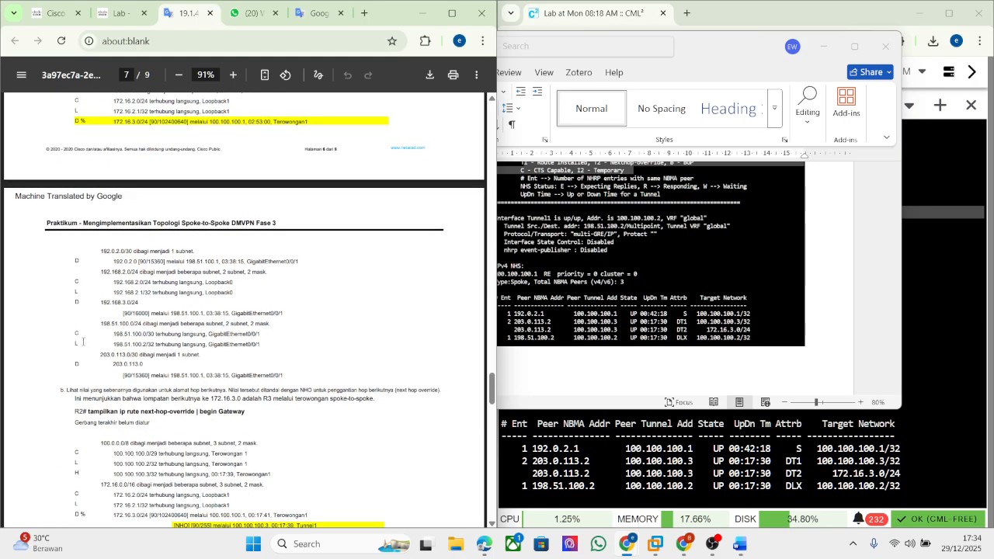
pyautogui.scroll(9, 89, 350)
pyautogui.scroll(3, 89, 349)
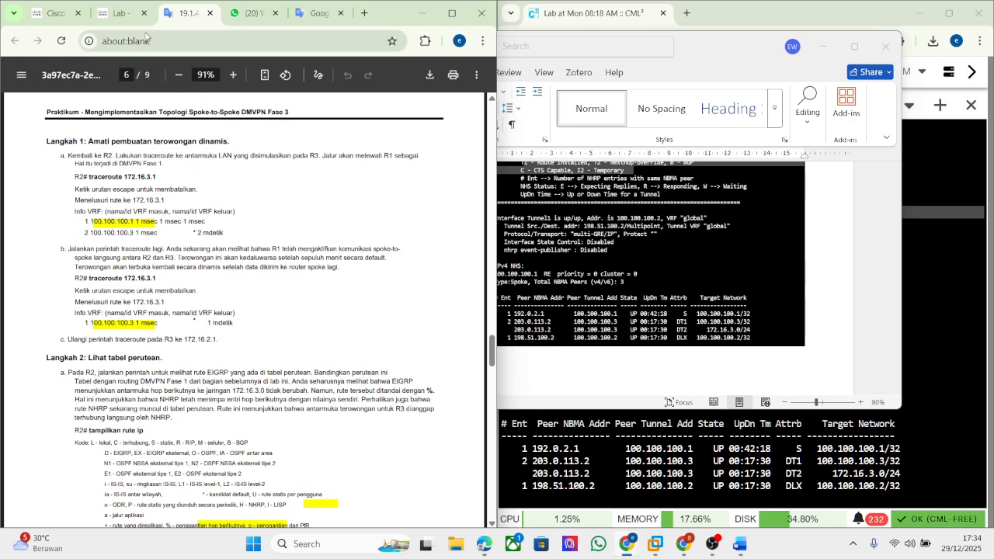
pyautogui.click(118, 13)
pyautogui.scroll(3, 306, 345)
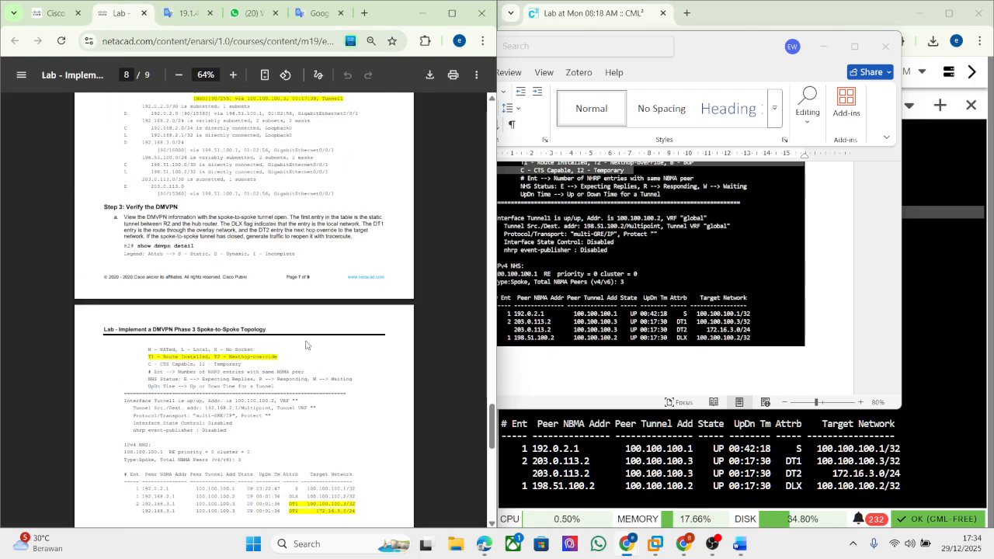
# Copy the show dmvpn detail command from Step 3 of the original lab guide and minimize the Word document
pyautogui.scroll(-3, 272, 264)
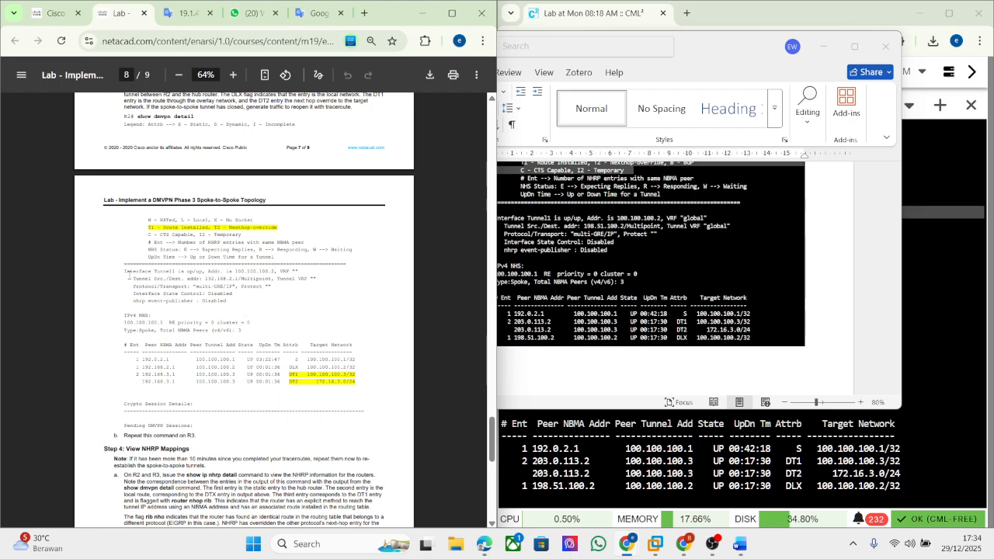
pyautogui.scroll(3, 129, 274)
pyautogui.moveTo(138, 249); pyautogui.dragTo(198, 246)
pyautogui.click(197, 246)
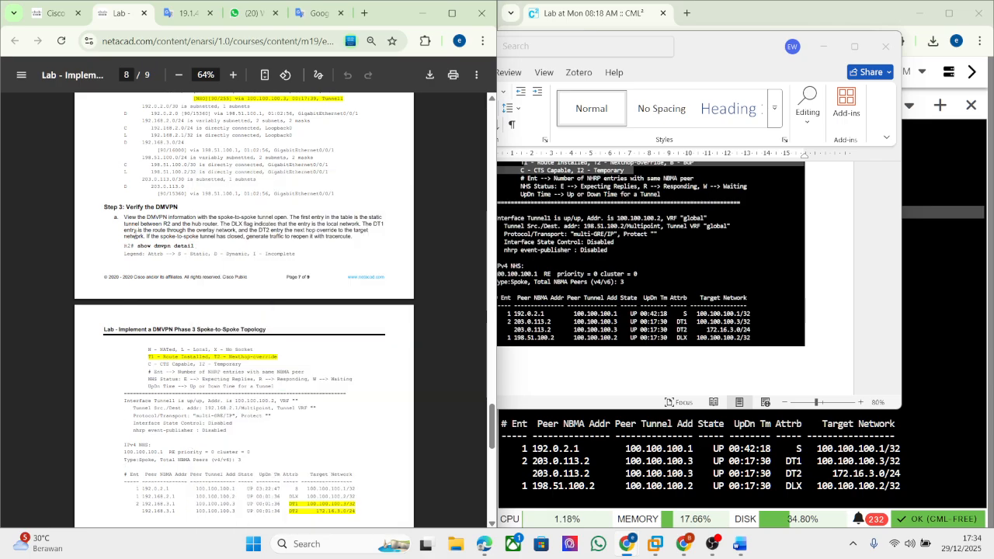
pyautogui.moveTo(137, 246); pyautogui.dragTo(195, 246)
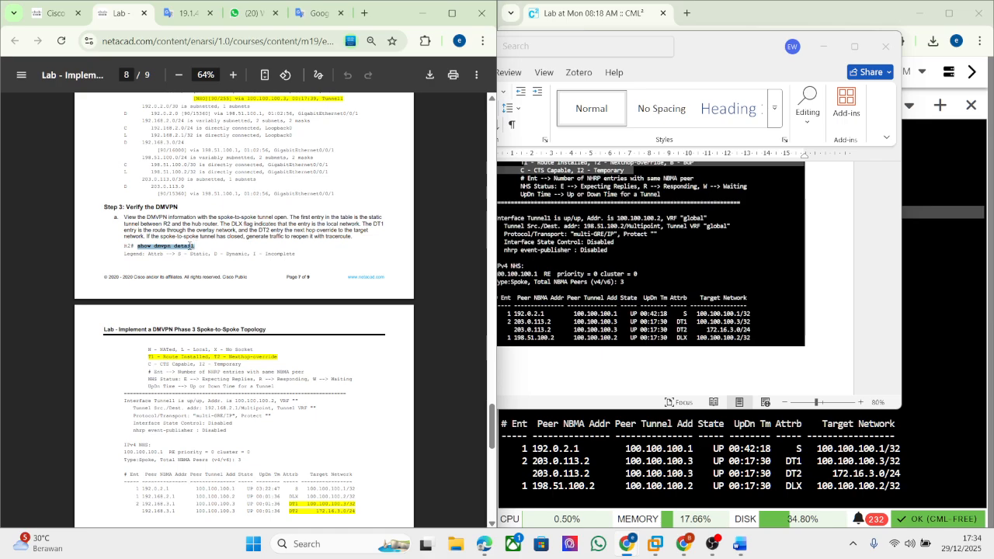
pyautogui.rightClick(190, 246)
pyautogui.click(226, 261)
pyautogui.click(319, 330)
pyautogui.click(849, 382)
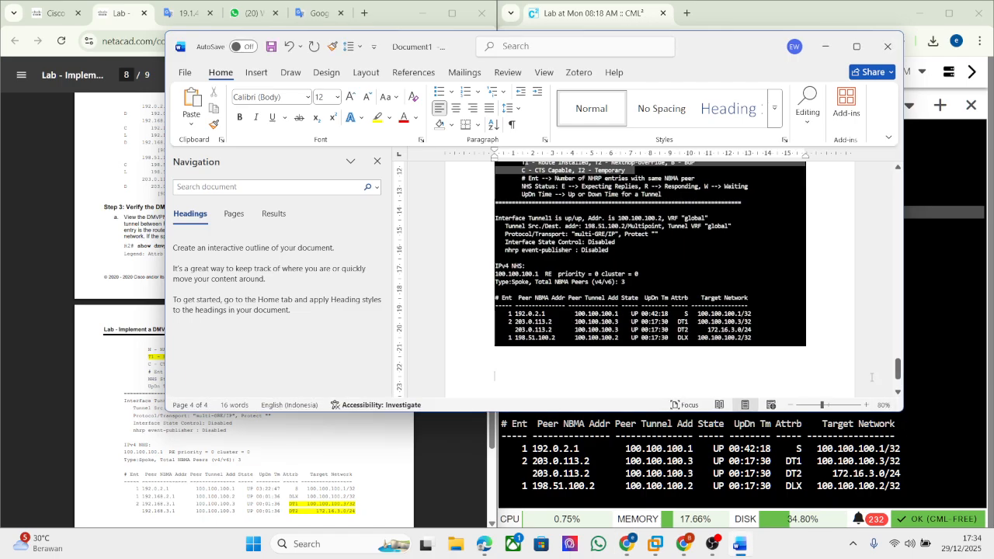
pyautogui.click(822, 47)
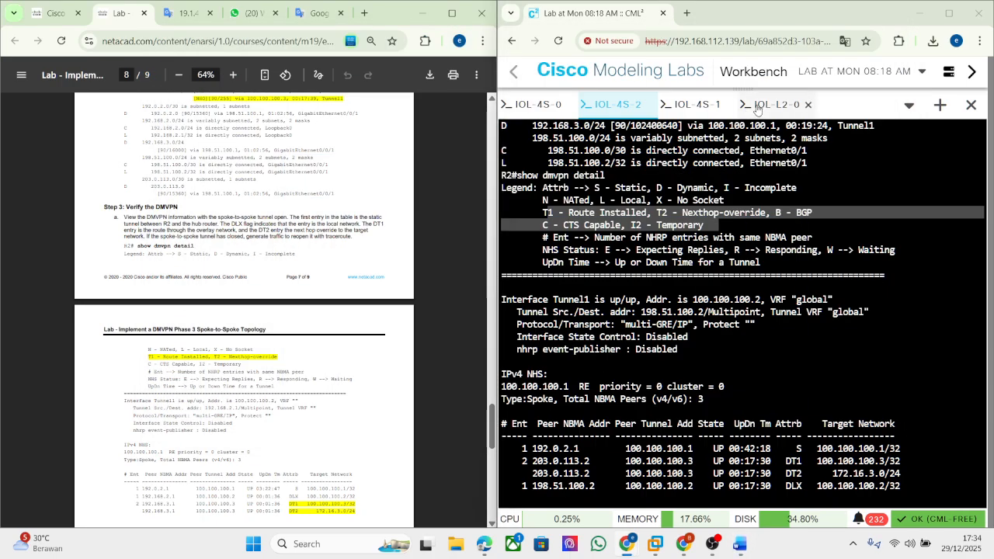
# Enter privileged EXEC mode on R3 in the IOL-4S-1 console and run show dmvpn detail
pyautogui.click(760, 112)
pyautogui.click(684, 109)
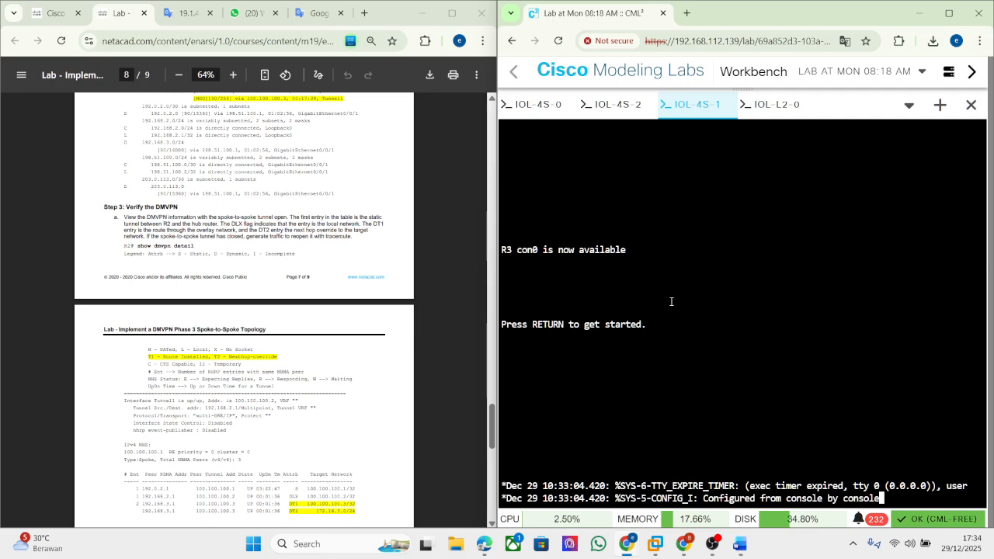
pyautogui.press('Return')
pyautogui.press('Return')
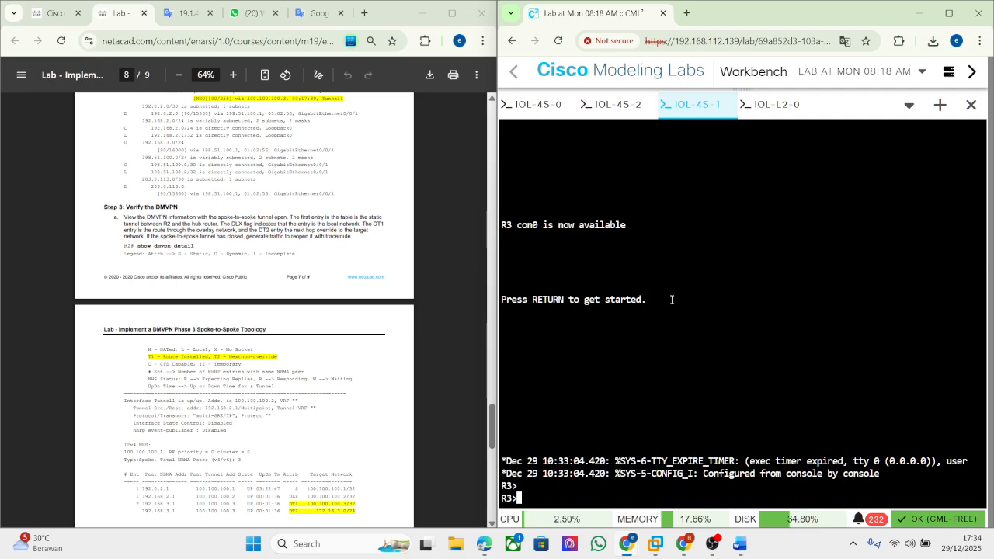
pyautogui.press('Return')
pyautogui.write('en')
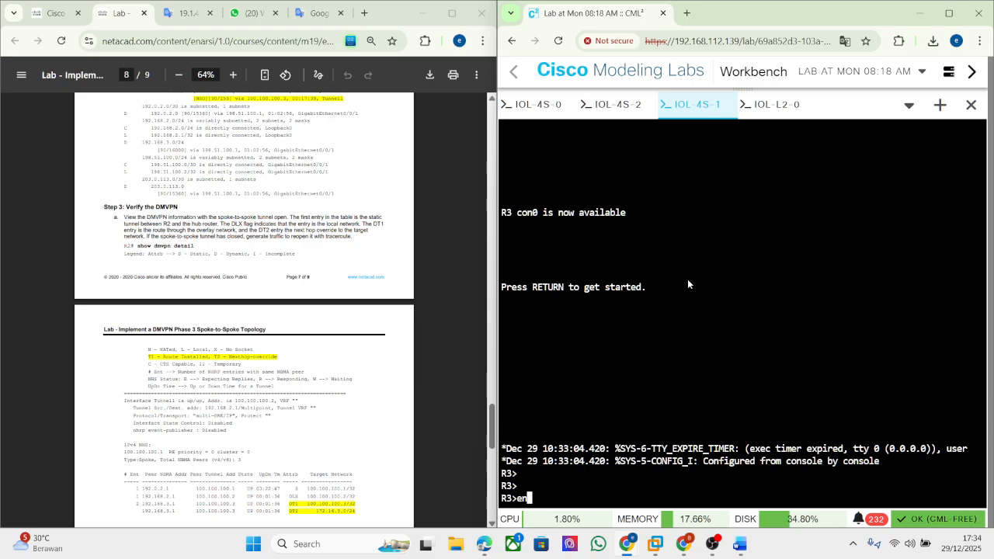
pyautogui.rightClick(688, 281)
pyautogui.click(598, 336)
pyautogui.press('Return')
pyautogui.rightClick(555, 352)
pyautogui.click(623, 177)
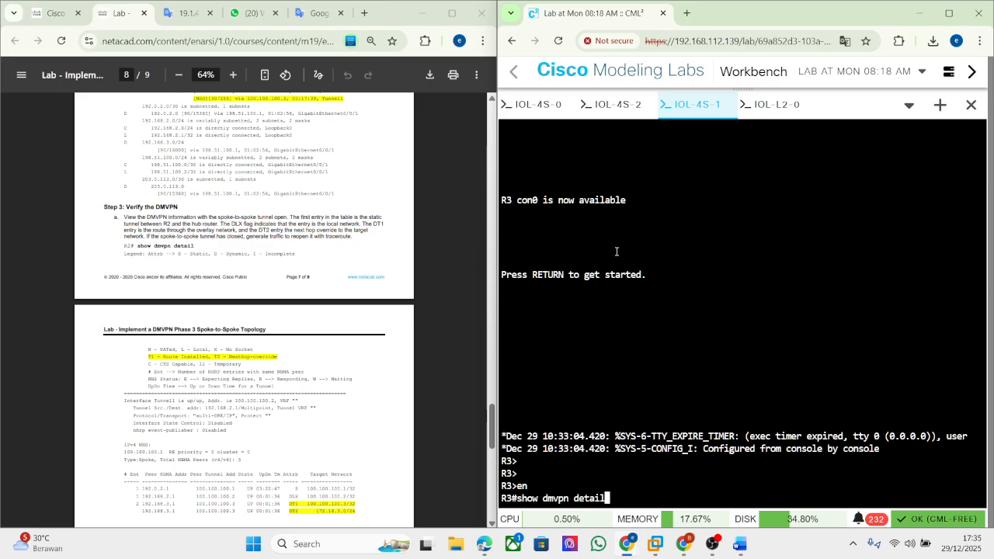
pyautogui.press('Return')
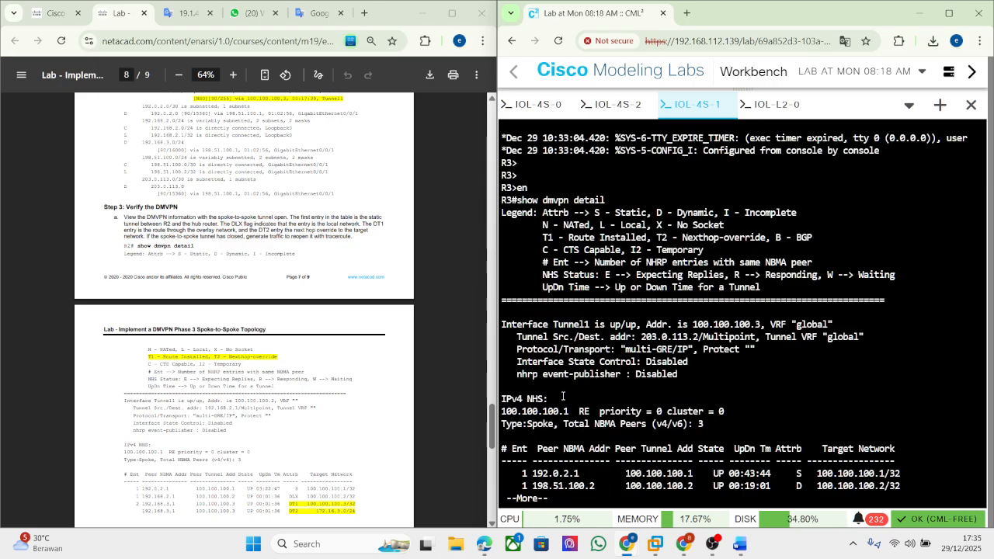
# Page R3's DMVPN output past the peer table, capture it from the command line down, and paste the image below R2's output in Word
pyautogui.press('Return')
pyautogui.press('Return')
pyautogui.press('Return')
pyautogui.press('Return')
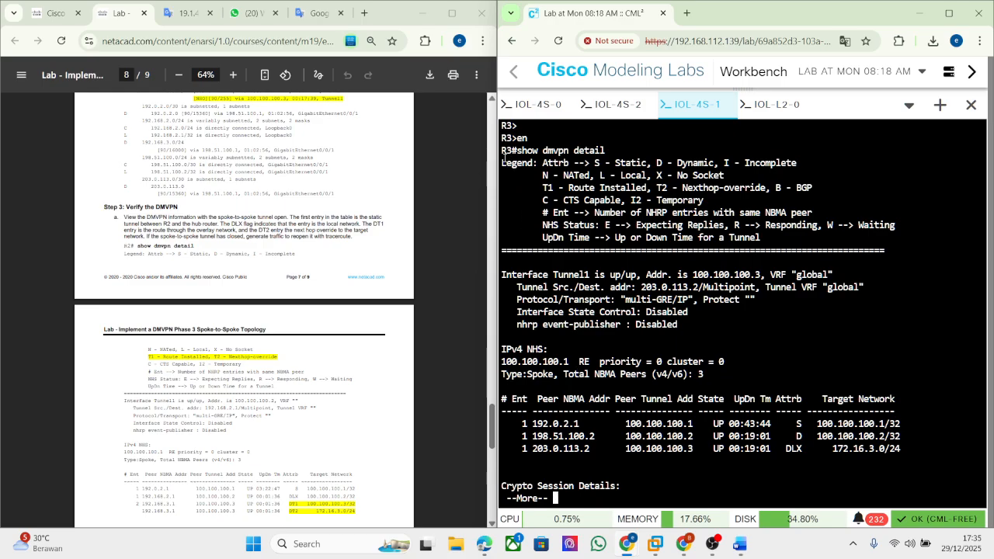
pyautogui.press('super+shift+s')
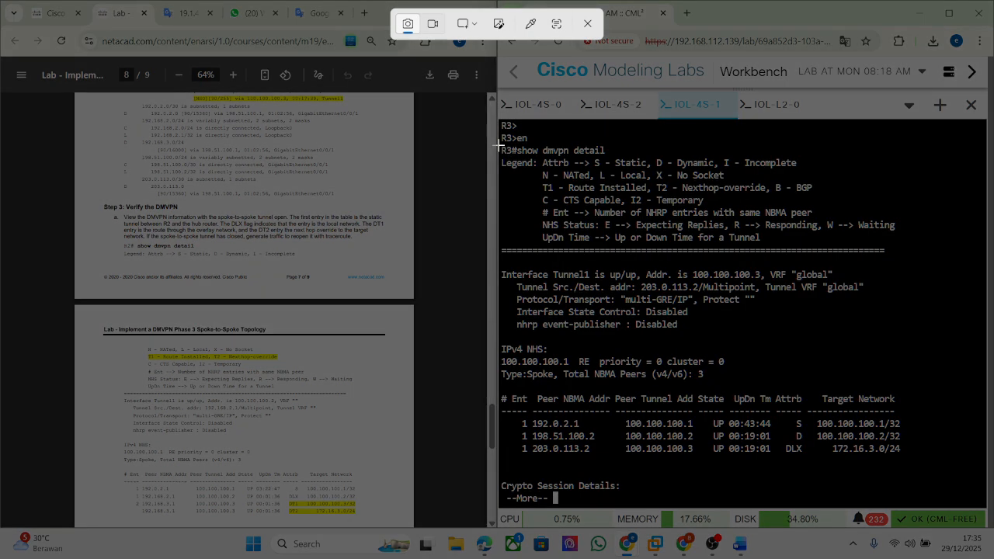
pyautogui.moveTo(498, 144); pyautogui.dragTo(984, 465)
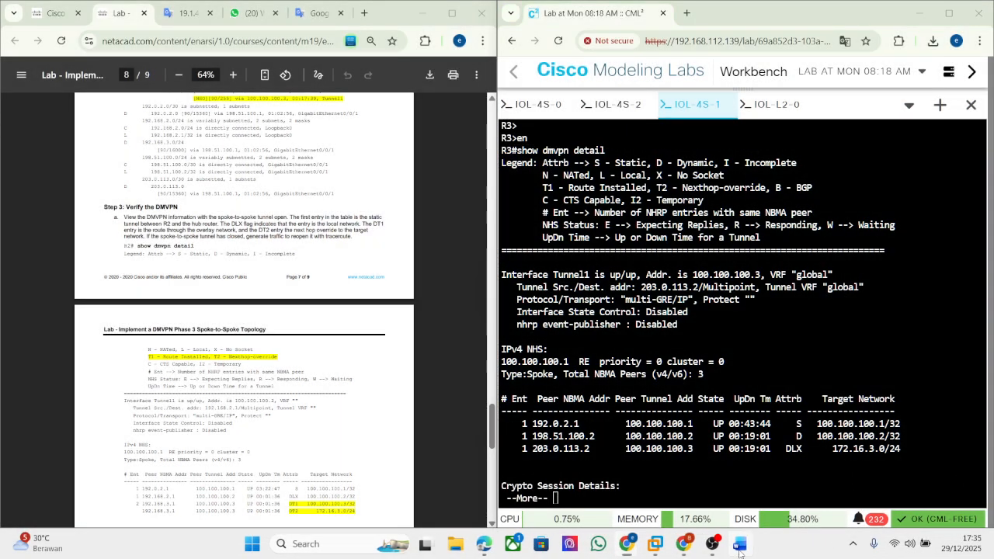
pyautogui.click(740, 544)
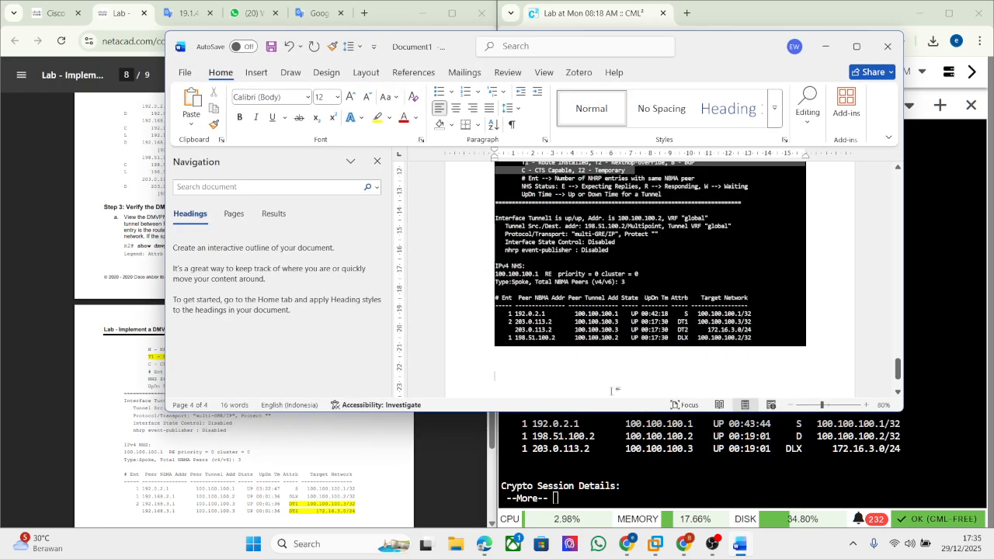
pyautogui.write('b')
pyautogui.press('BackSpace')
pyautogui.hotkey('ctrl', 'v')
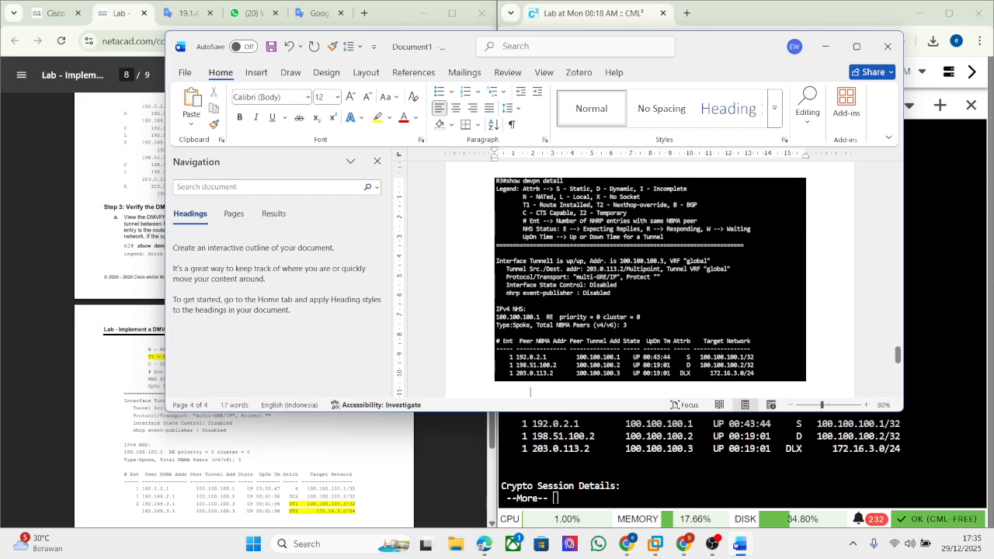
# Add a "Step 4" heading line below R3's DMVPN image in Word, following the lab guide's numbering
pyautogui.click(149, 372)
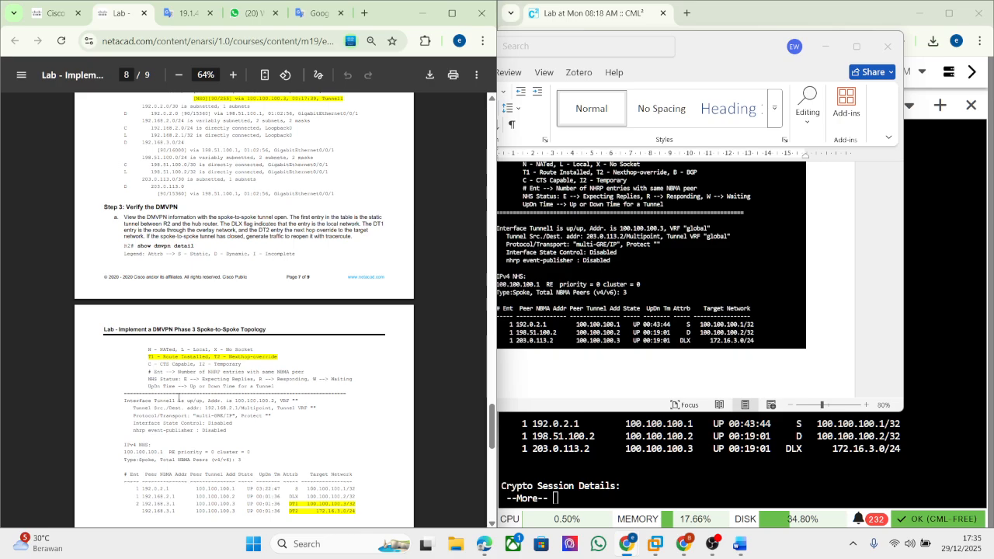
pyautogui.scroll(-3, 180, 398)
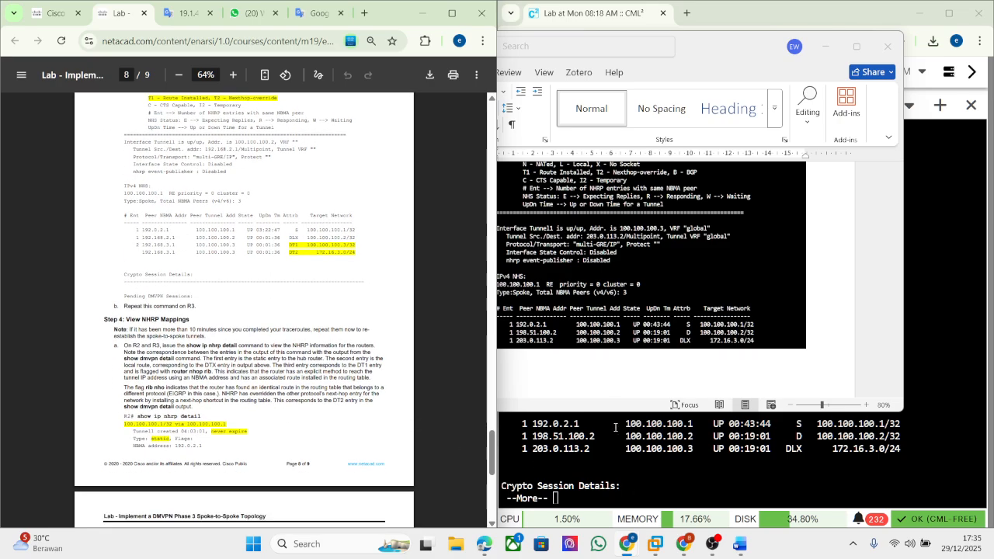
pyautogui.click(611, 378)
pyautogui.write('ste')
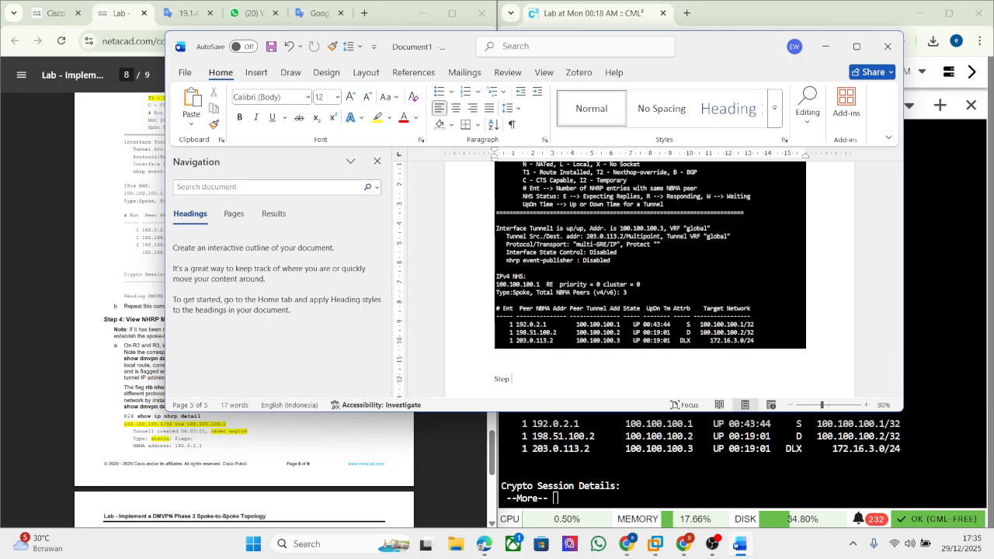
pyautogui.write('p 4')
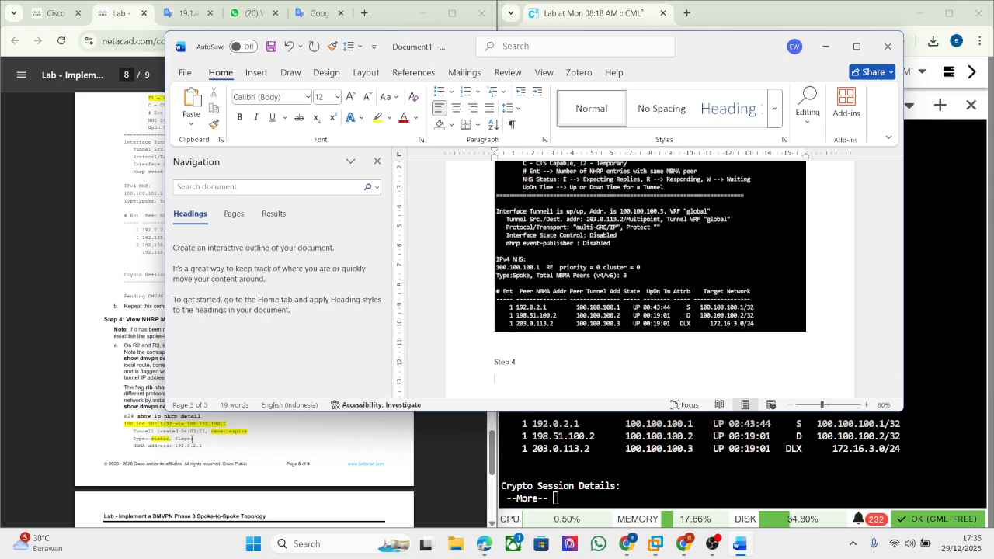
# Read Langkah 4 on viewing the NHRP mappings and the preceding DMVPN sample in the translated lab guide
pyautogui.click(228, 443)
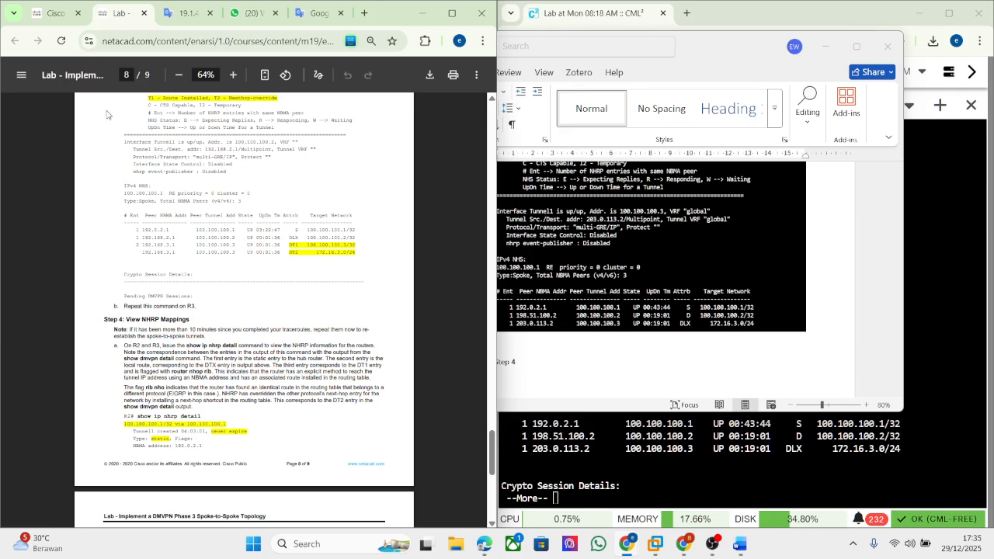
pyautogui.click(180, 13)
pyautogui.scroll(-15, 127, 315)
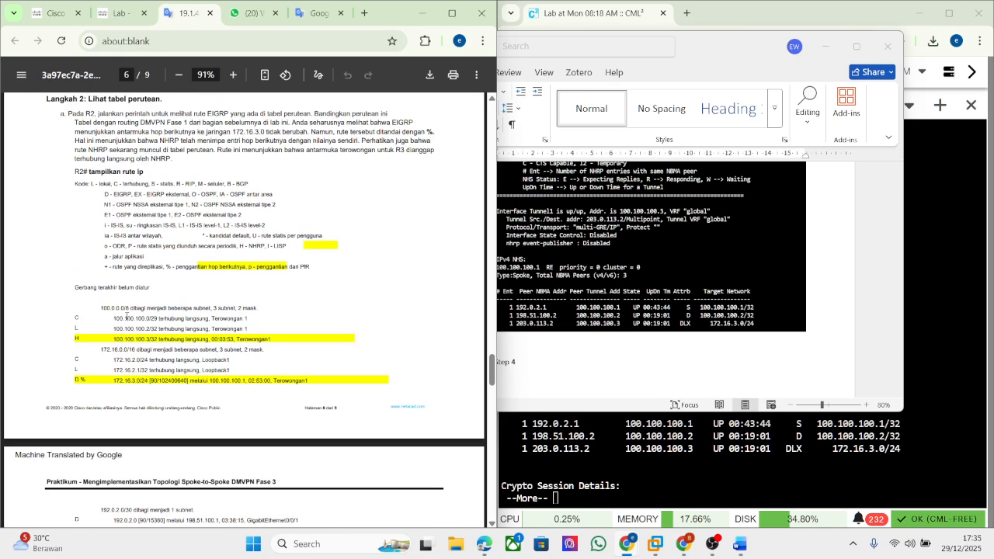
pyautogui.scroll(-12, 127, 315)
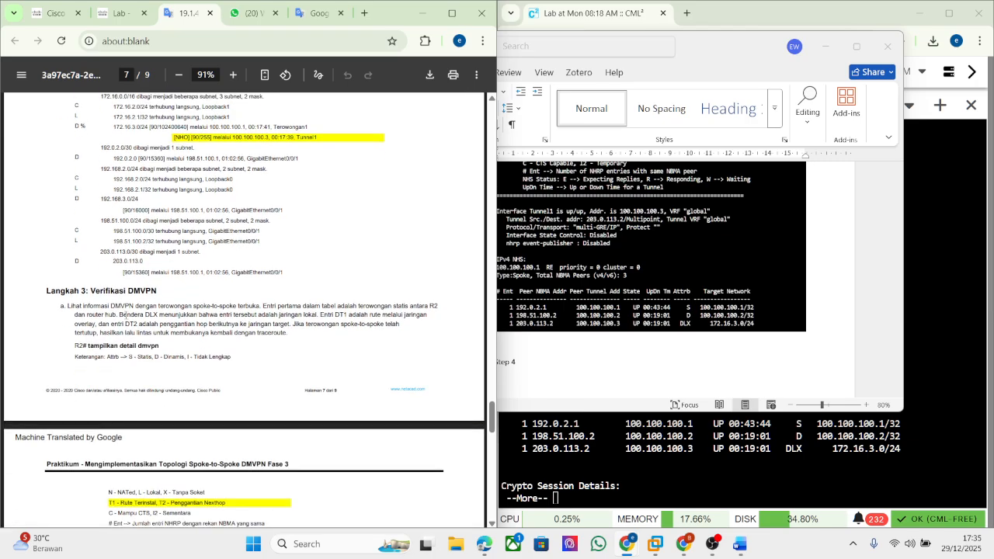
pyautogui.scroll(-8, 119, 318)
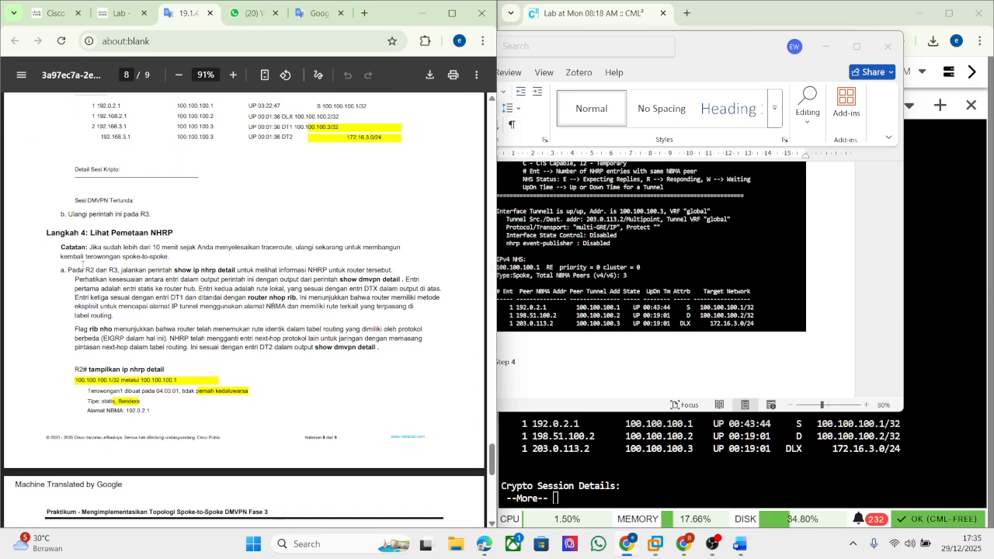
pyautogui.scroll(10, 90, 272)
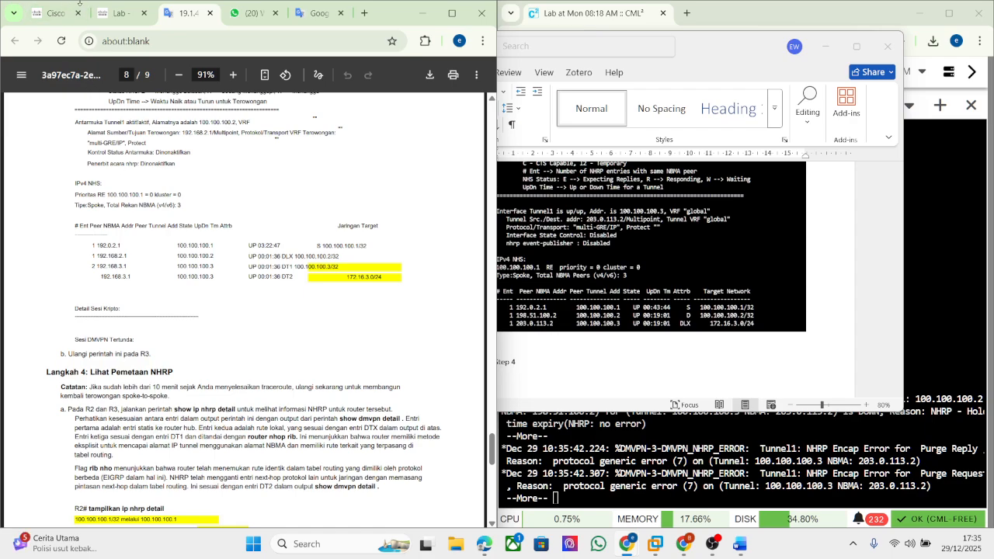
# Copy the show ip nhrp detail command from Step 4 of the original lab guide and bring up R2's IOL-4S-2 console
pyautogui.click(118, 13)
pyautogui.scroll(-1, 124, 380)
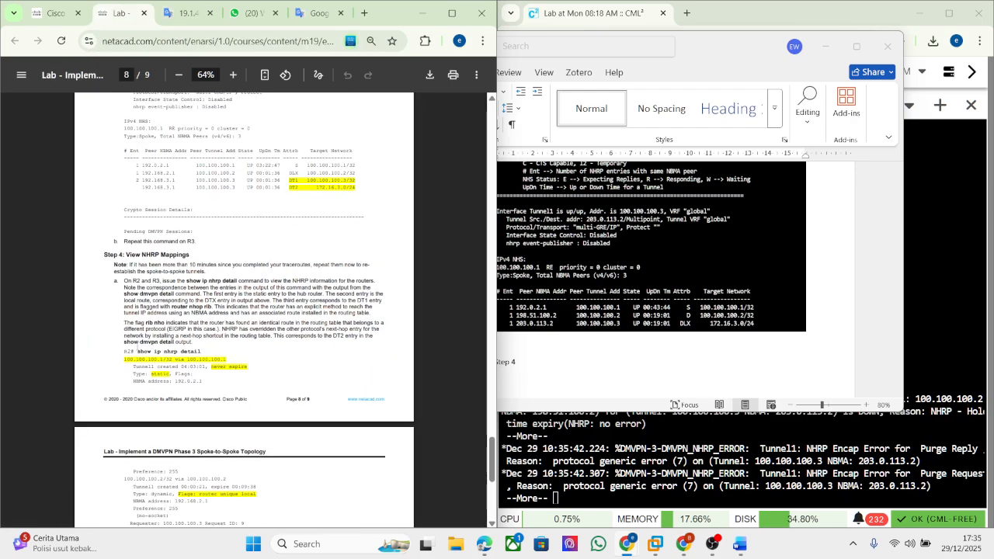
pyautogui.moveTo(137, 351); pyautogui.dragTo(205, 349)
pyautogui.press('super+c')
pyautogui.click(618, 426)
pyautogui.click(616, 106)
pyautogui.click(607, 337)
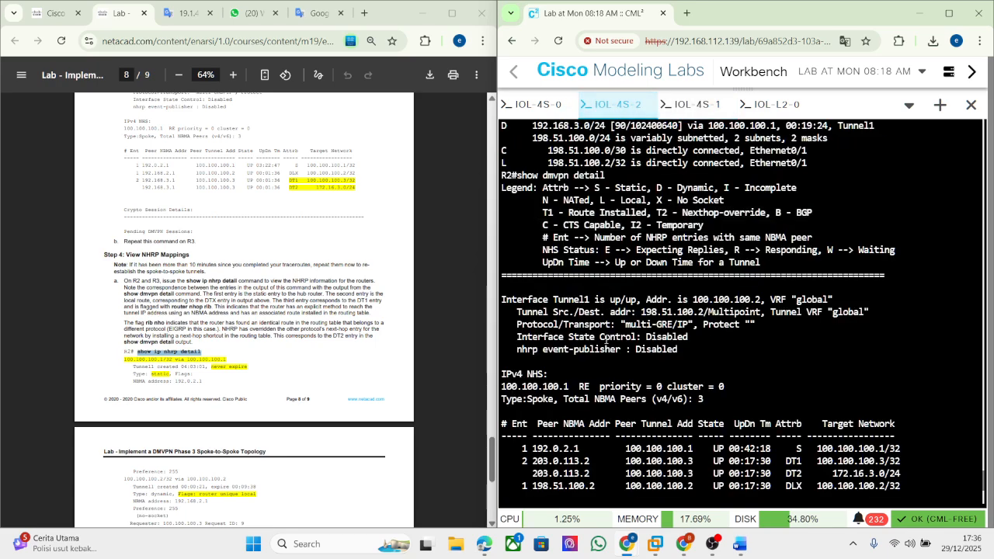
# Run show ip nhrp detail on R2 and compare its output with the sample NHRP entries in the lab guide
pyautogui.press('Return')
pyautogui.press('Return')
pyautogui.press('Return')
pyautogui.press('Return')
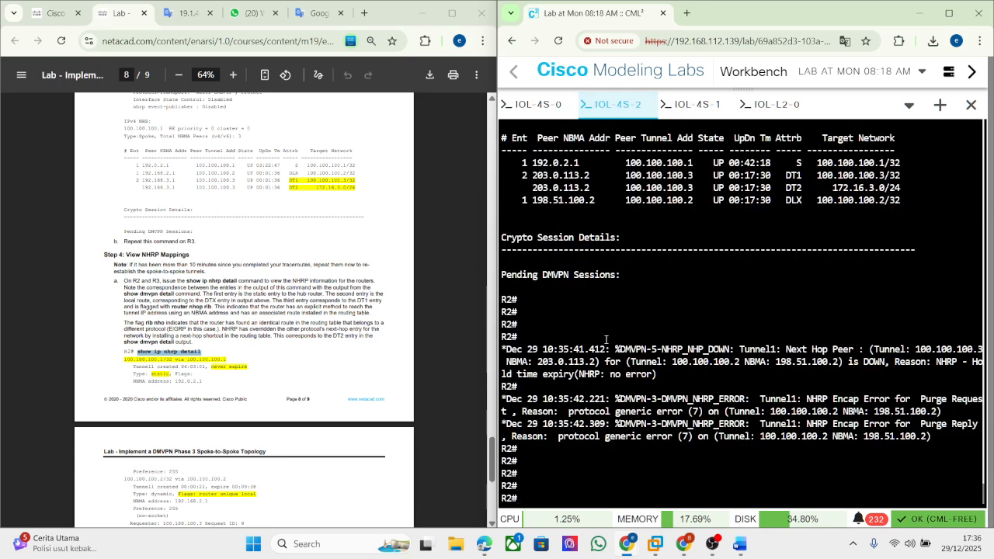
pyautogui.rightClick(668, 207)
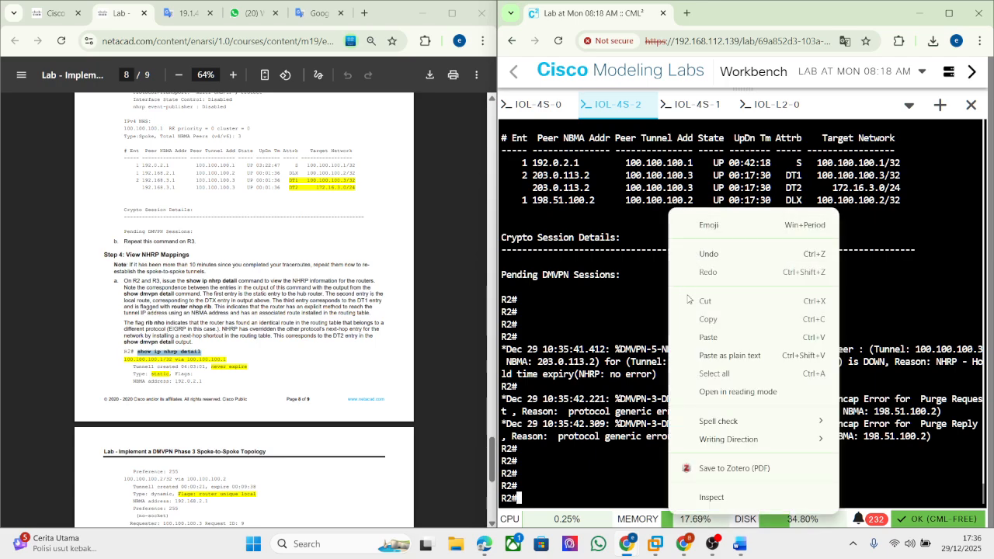
pyautogui.click(702, 335)
pyautogui.press('Return')
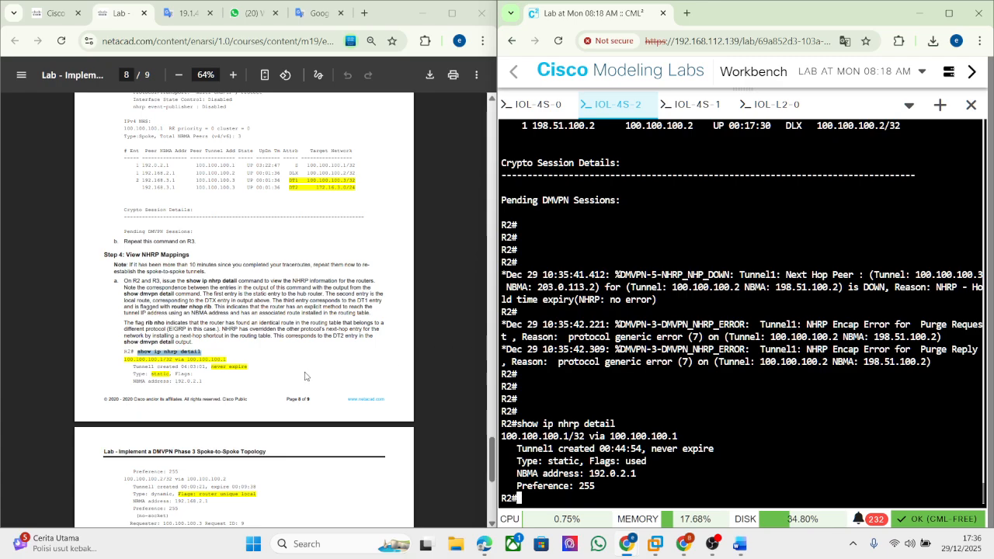
pyautogui.scroll(-1, 256, 371)
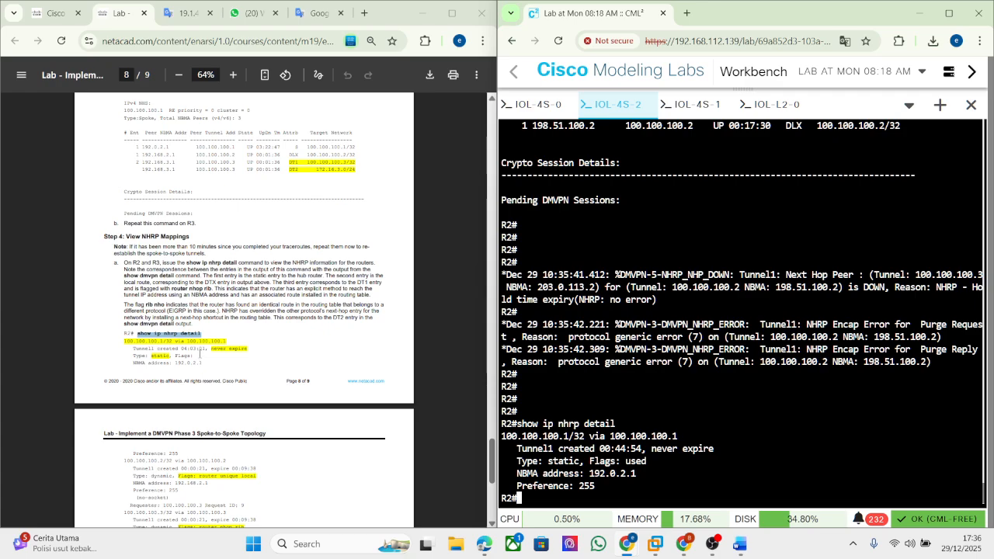
pyautogui.scroll(-5, 184, 408)
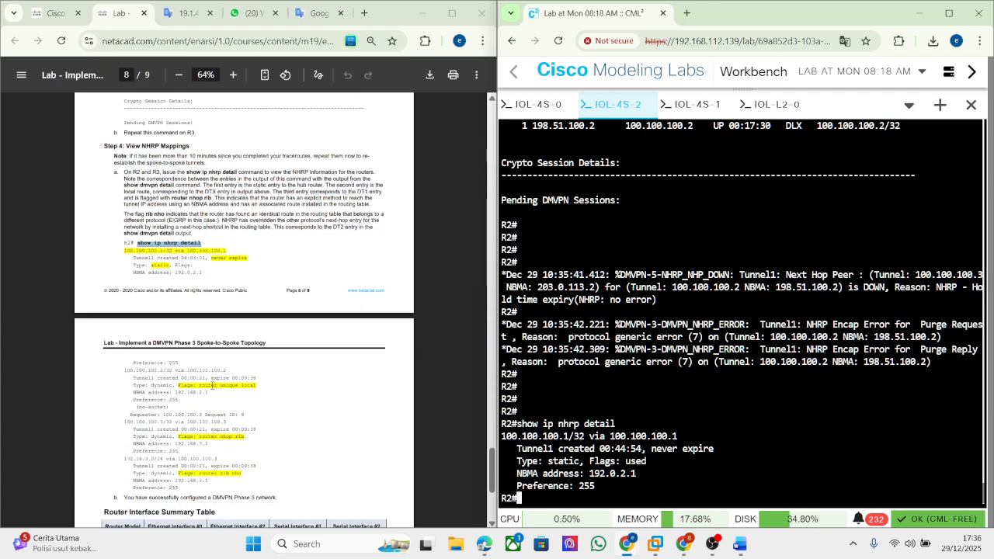
pyautogui.scroll(-1, 183, 409)
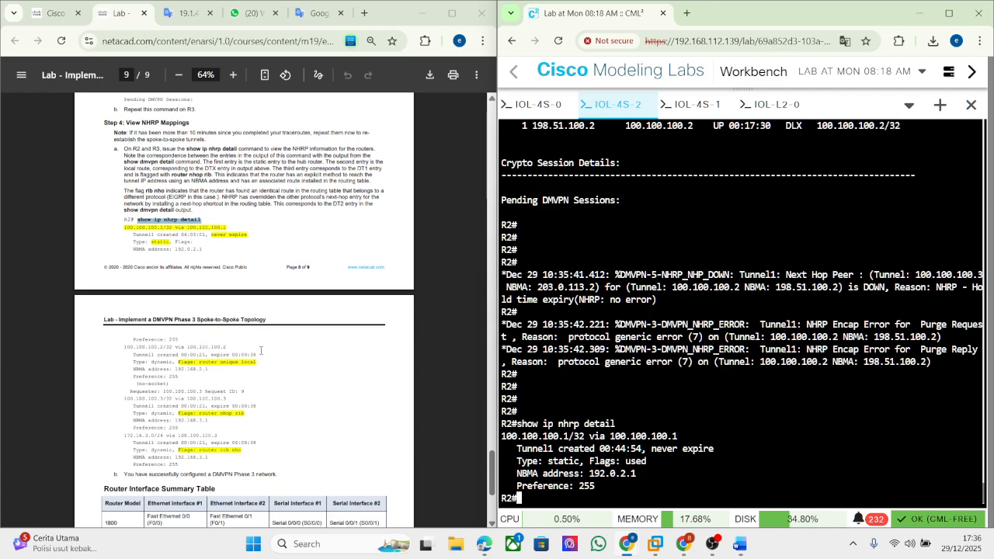
pyautogui.scroll(5, 201, 321)
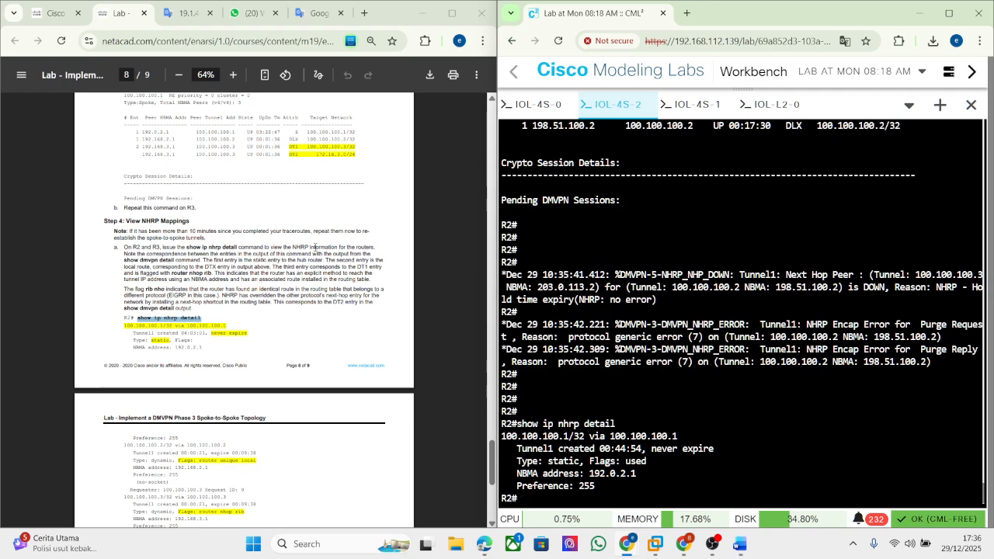
# Run show ip nhrp detail on R3 in the IOL-4S-1 console, using the command copied from the lab guide
pyautogui.click(676, 104)
pyautogui.press('Return')
pyautogui.press('Return')
pyautogui.press('Return')
pyautogui.press('Return')
pyautogui.press('Return')
pyautogui.press('Return')
pyautogui.press('Return')
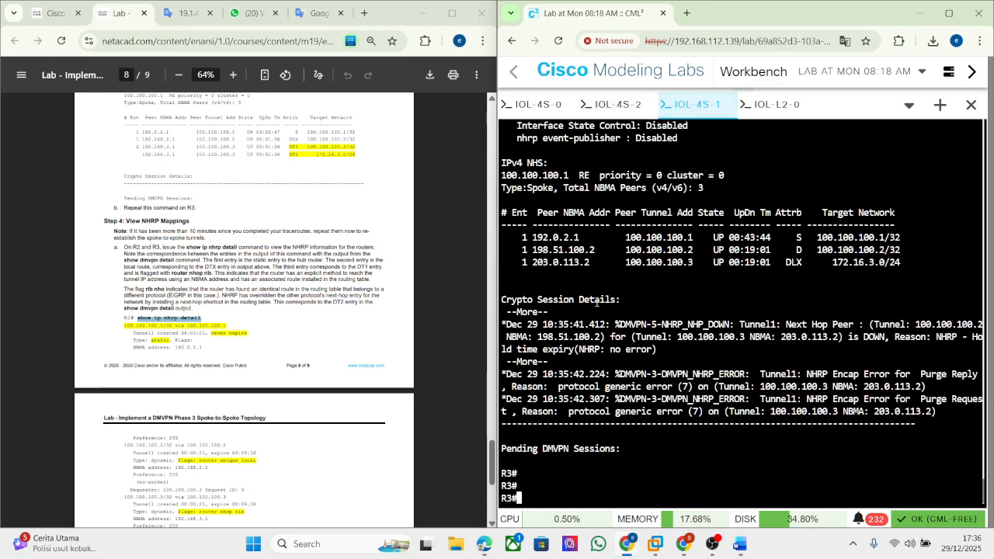
pyautogui.rightClick(642, 222)
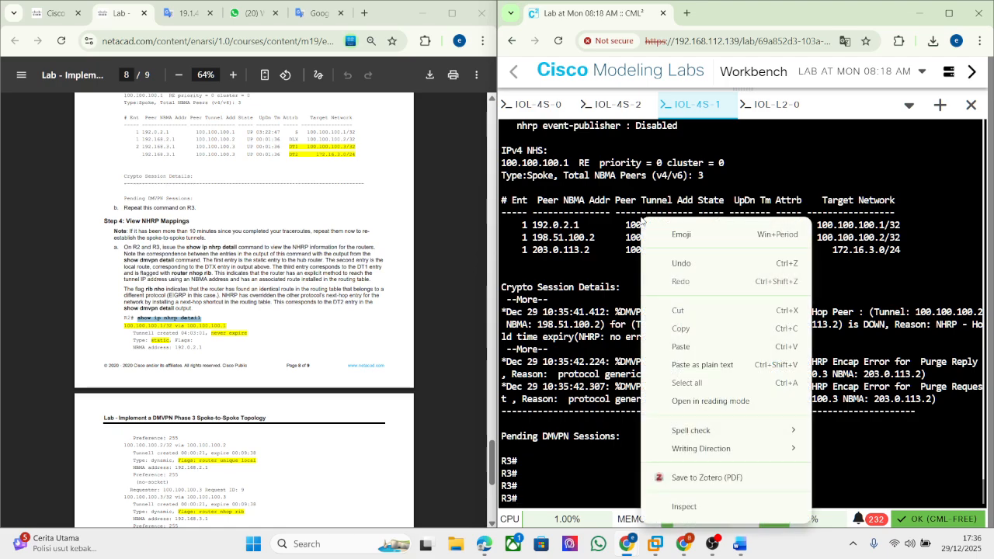
pyautogui.click(677, 346)
pyautogui.press('Return')
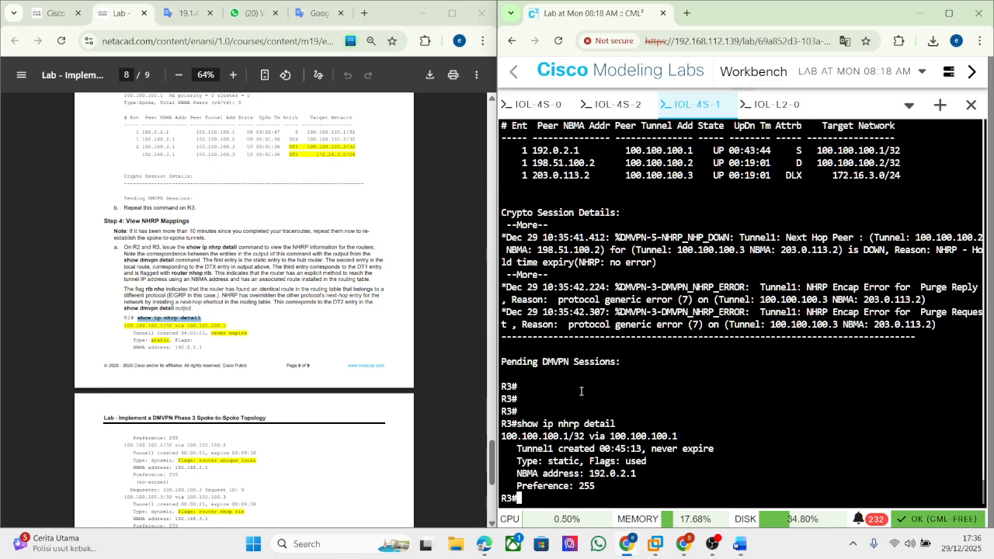
# Capture R3's show ip nhrp detail output as a screenshot and insert it under the Step 4 heading in Word
pyautogui.press('super+shift+s')
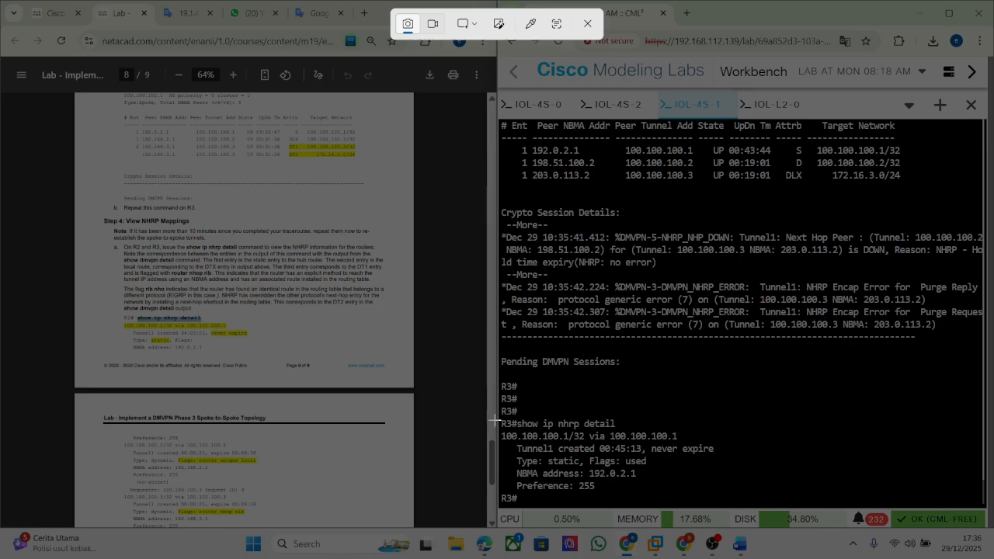
pyautogui.moveTo(495, 414); pyautogui.dragTo(864, 519)
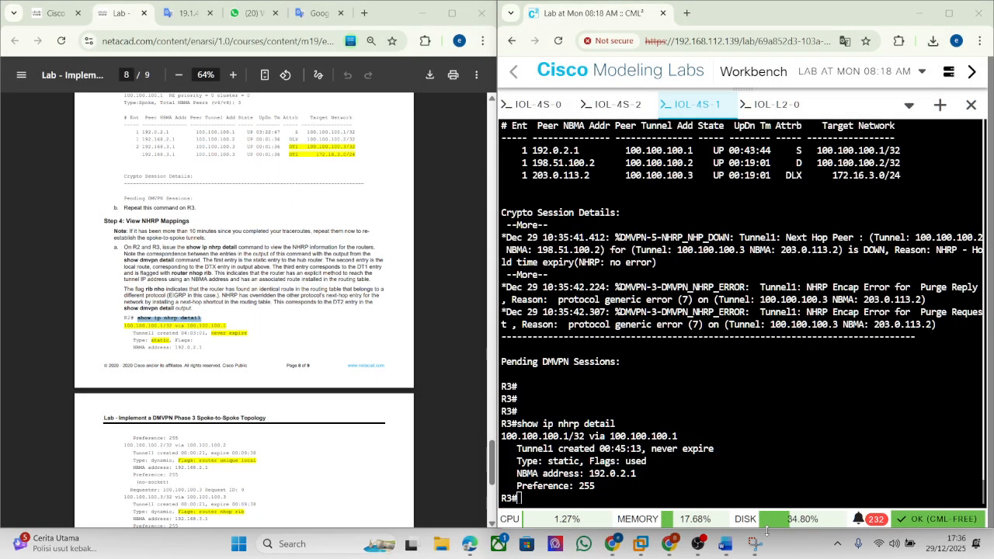
pyautogui.click(744, 547)
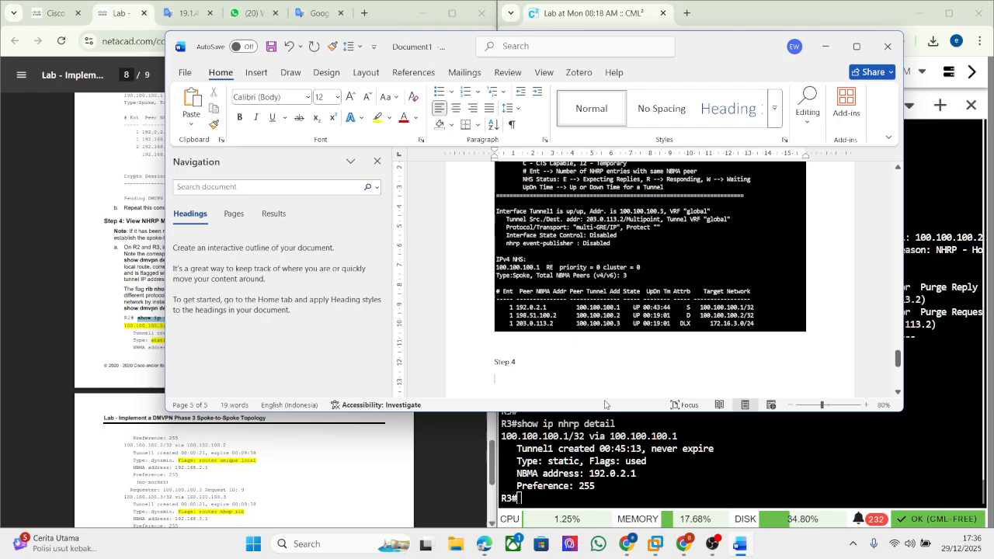
pyautogui.hotkey('ctrl', 'v')
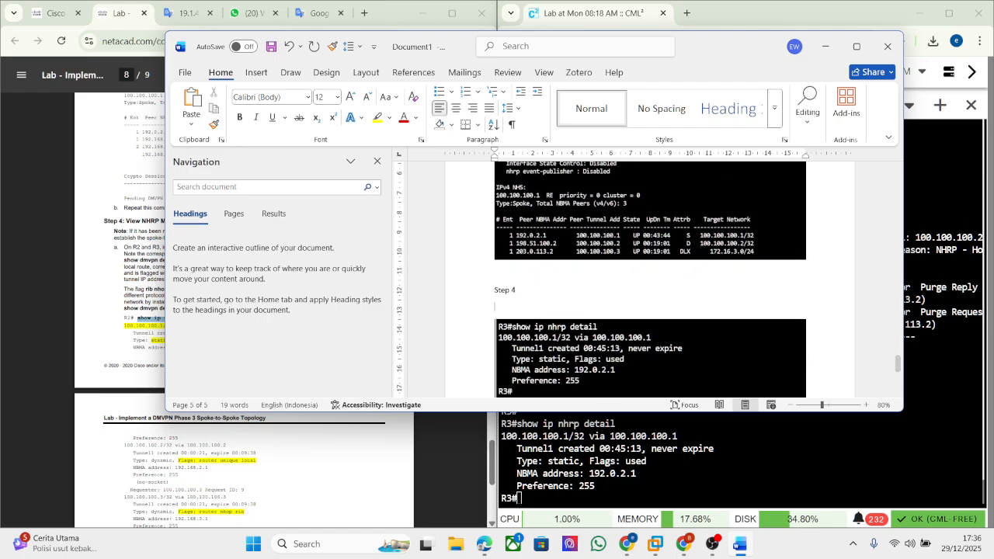
# Capture R2's show ip nhrp detail output from the IOL-4S-2 console and insert it in Word above R3's NHRP image
pyautogui.click(555, 436)
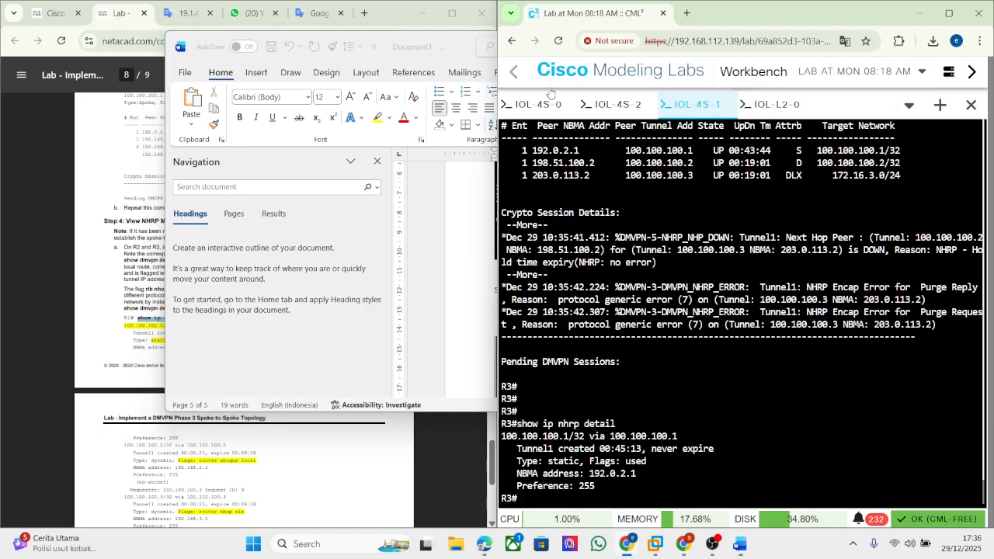
pyautogui.click(625, 103)
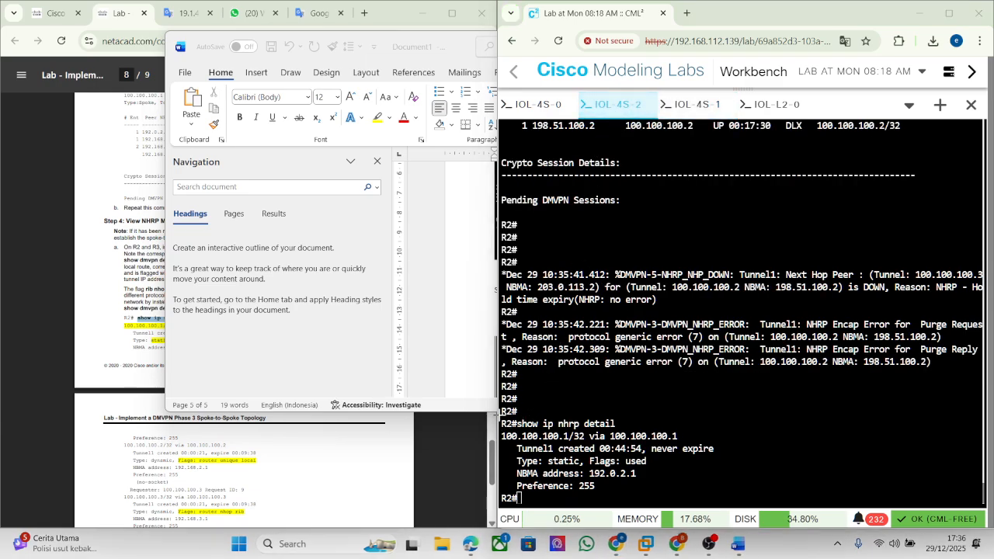
pyautogui.press('shift+super+s')
pyautogui.moveTo(501, 418); pyautogui.dragTo(829, 502)
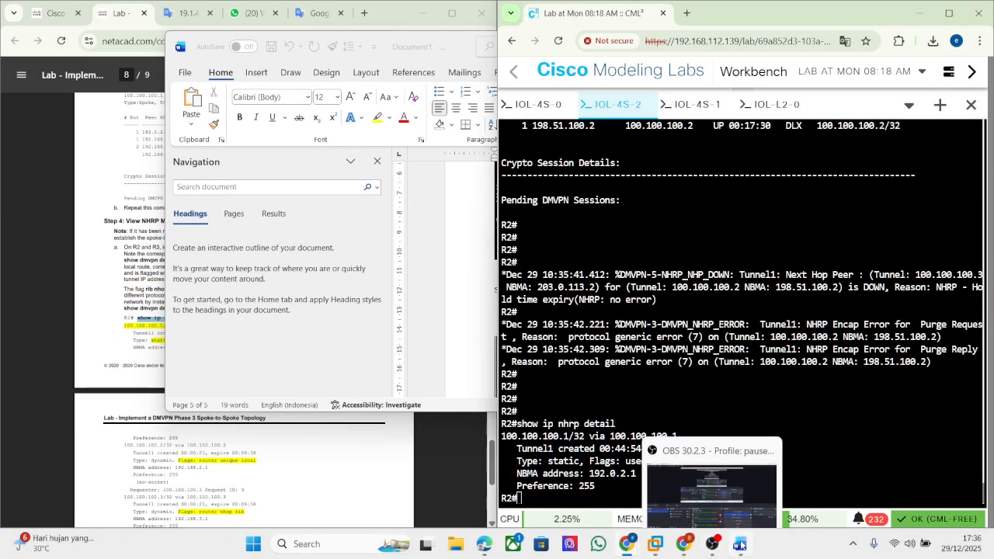
pyautogui.click(739, 543)
pyautogui.hotkey('ctrl', 'v')
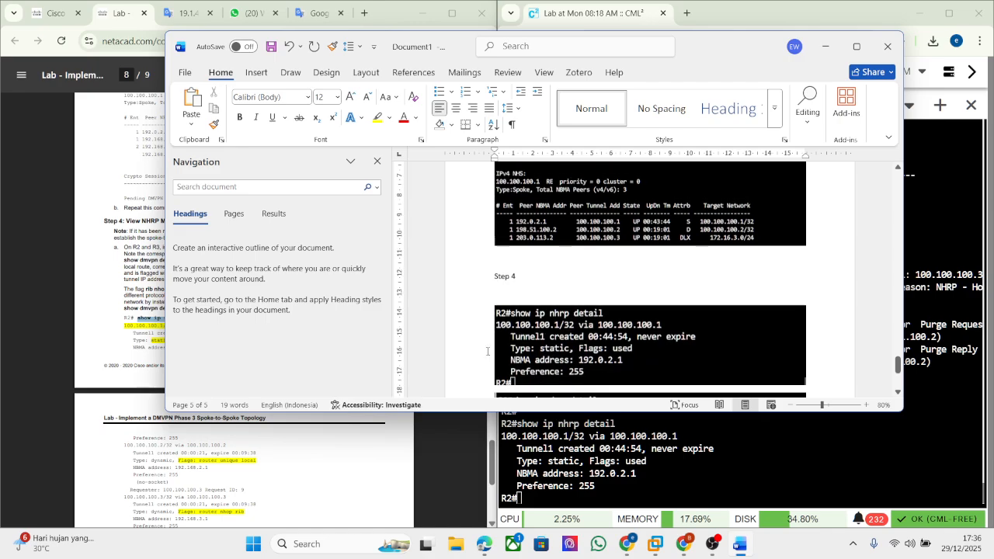
# Read the end of Step 4 in the lab guide, maximize the guide window and return to the topology and objectives on page 1
pyautogui.click(207, 428)
pyautogui.scroll(-3, 208, 428)
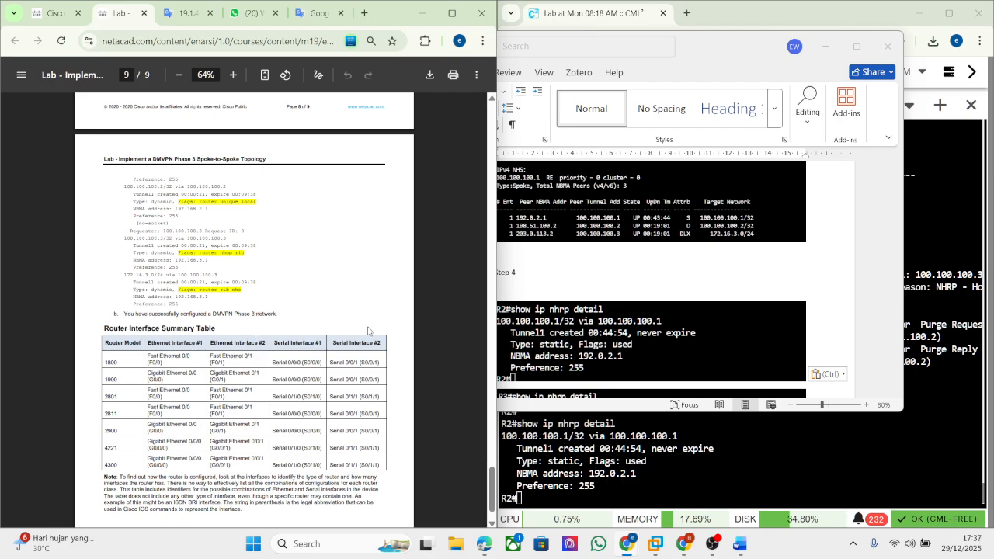
pyautogui.click(622, 449)
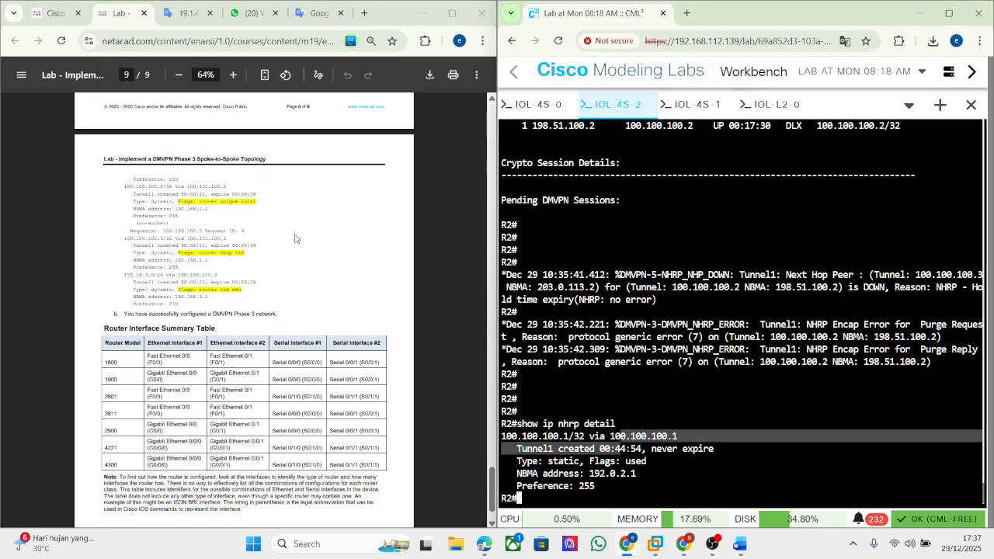
pyautogui.click(452, 13)
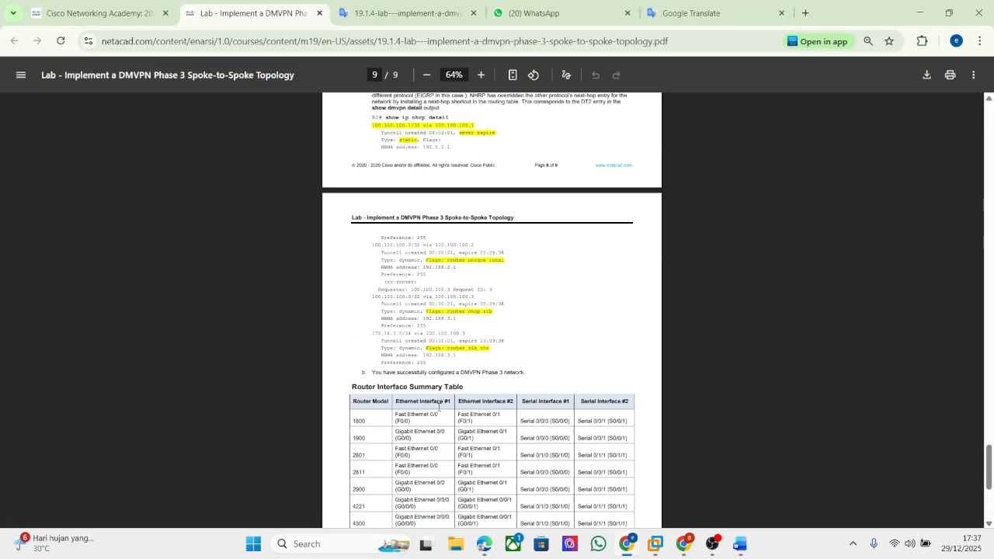
pyautogui.scroll(20, 438, 407)
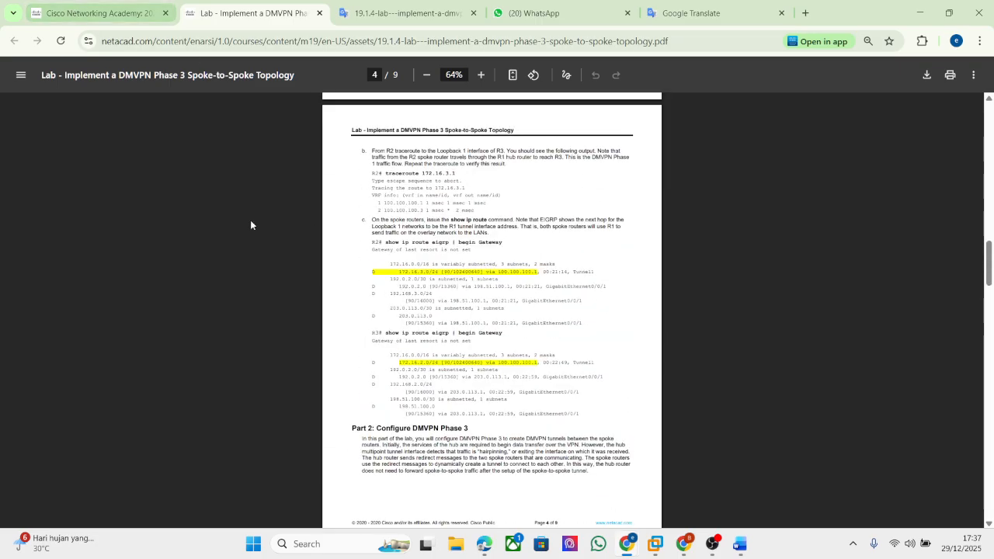
pyautogui.scroll(15, 265, 259)
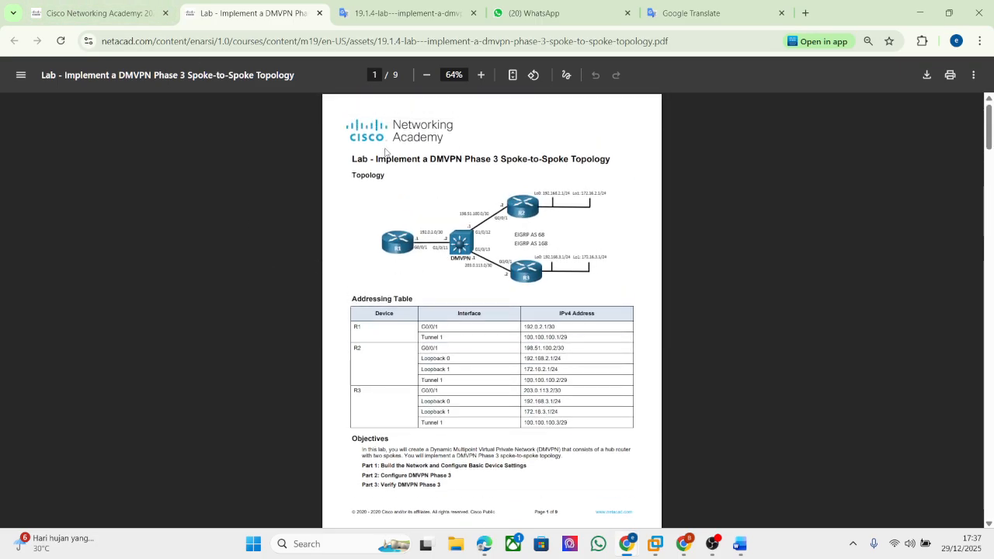